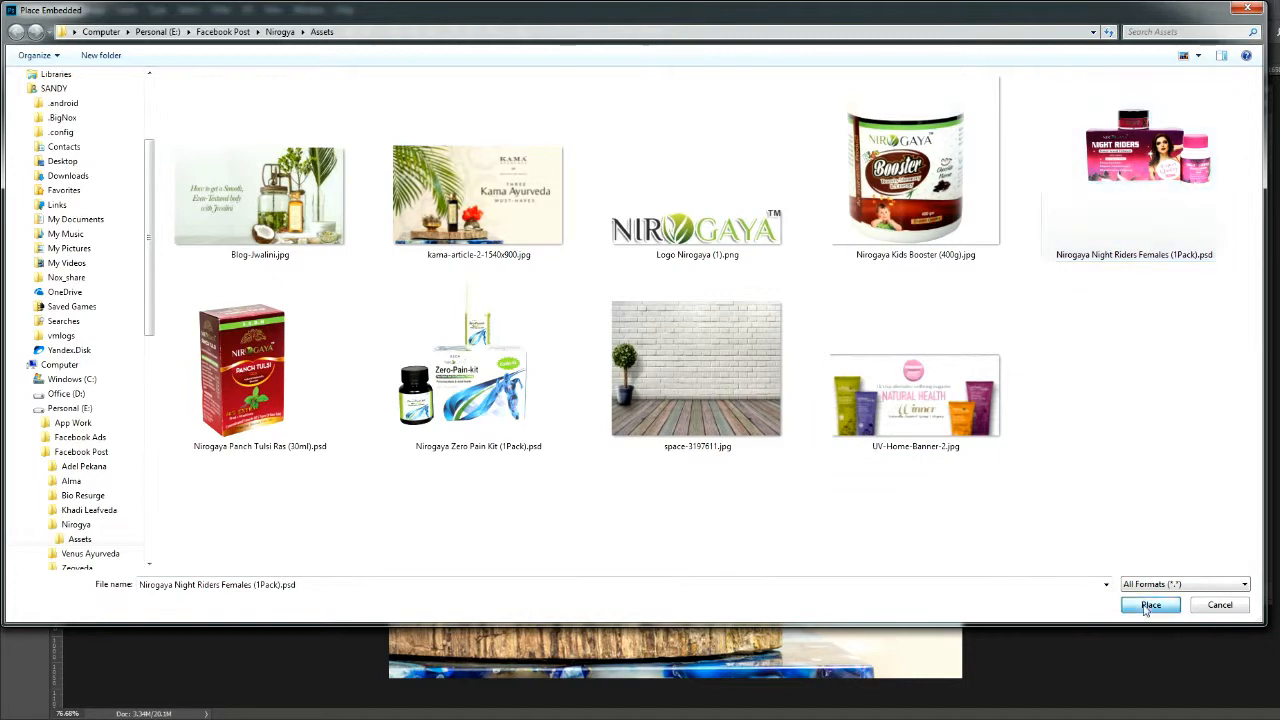
- Place Nirogaya Night Riders Females (1Pack).psd as an embedded object, scale it down and stand it on the wooden slab's left part
{"action": "left_click", "coordinate": [1151, 605]}
{"action": "left_click_drag", "start_coordinate": [892, 191], "coordinate": [820, 249]}
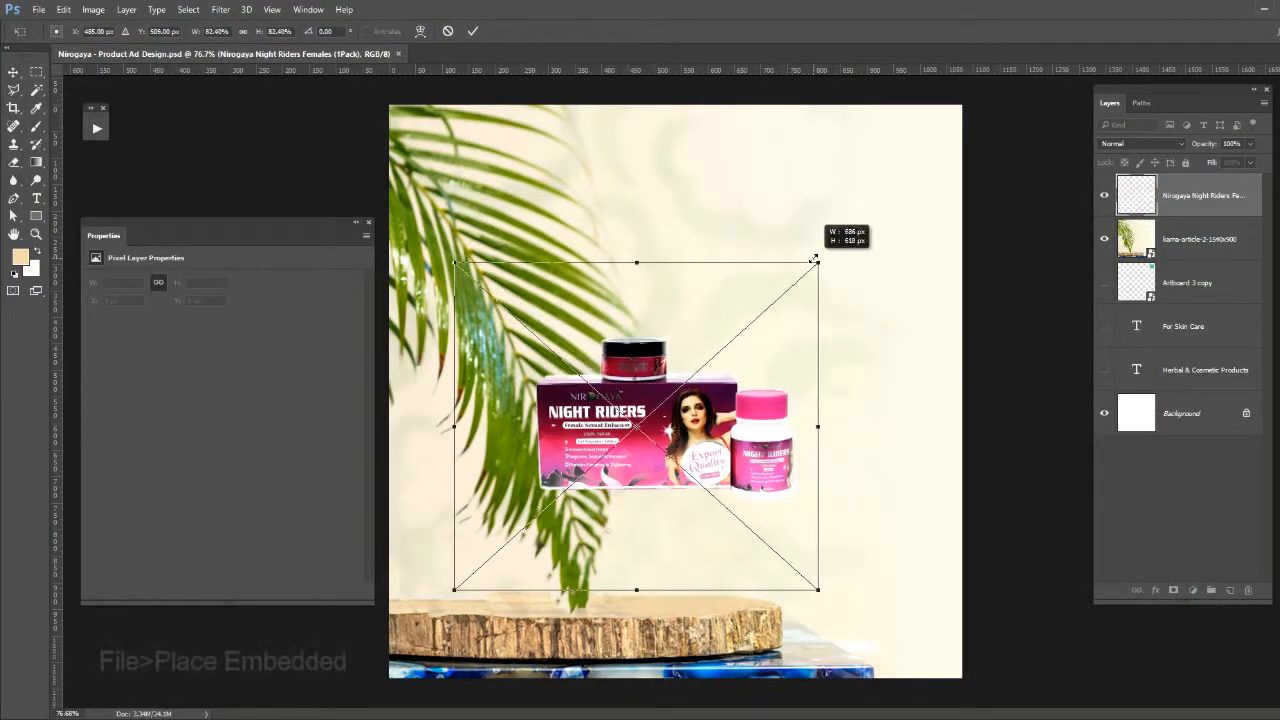
{"action": "left_click_drag", "start_coordinate": [612, 352], "coordinate": [530, 515]}
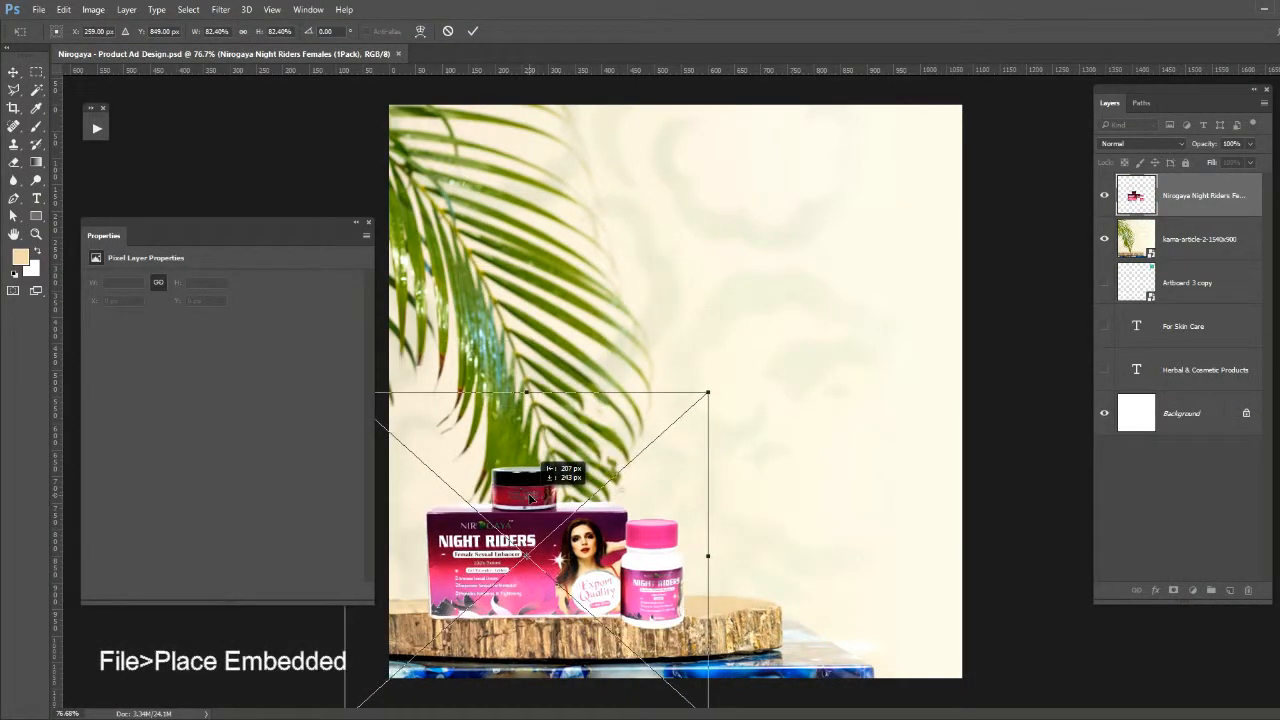
{"action": "left_click_drag", "start_coordinate": [711, 407], "coordinate": [634, 425]}
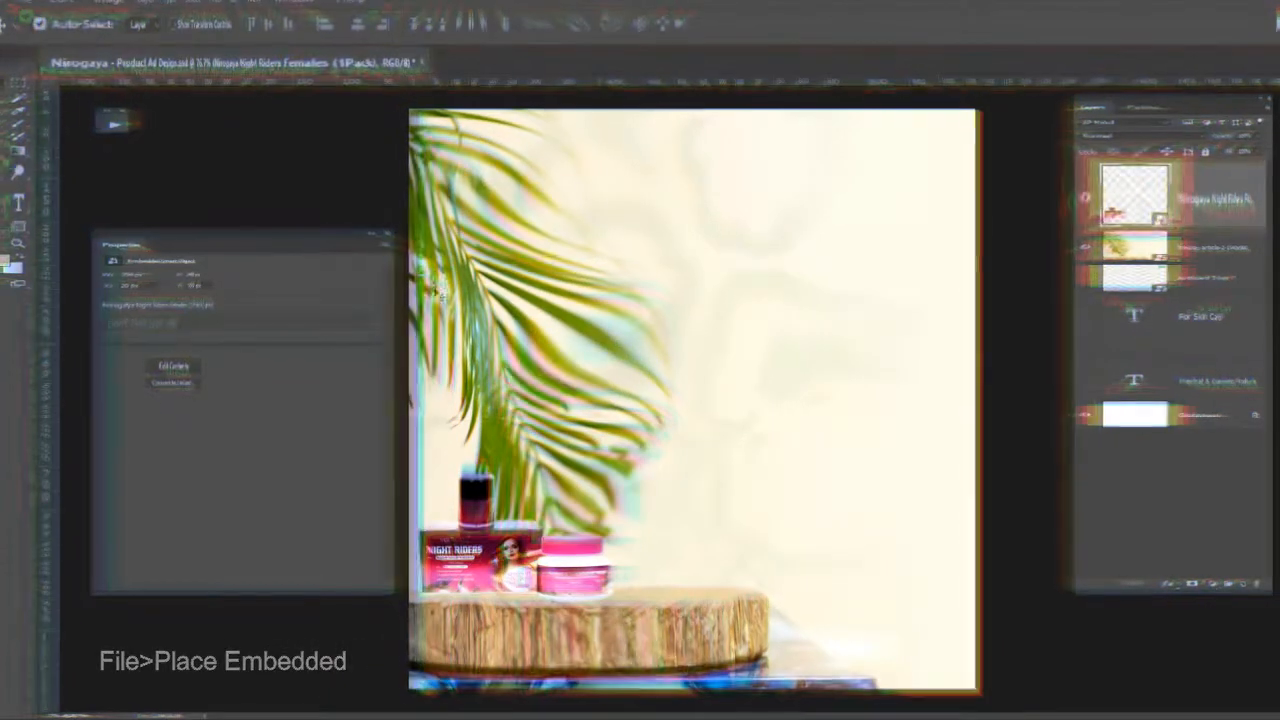
- Apply a Camera Raw Filter transform to the Night Riders layer with Guided Upright, Vertical +5 and Horizontal -6
{"action": "left_click", "coordinate": [221, 9]}
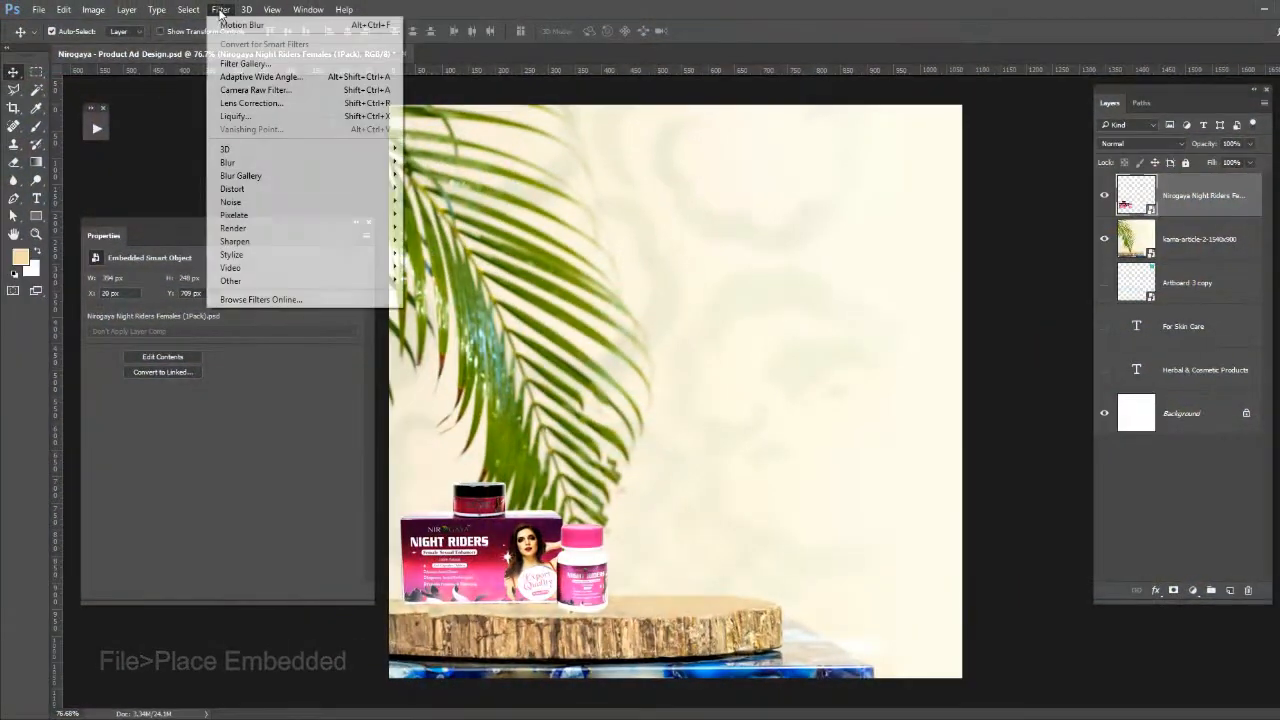
{"action": "left_click", "coordinate": [235, 90]}
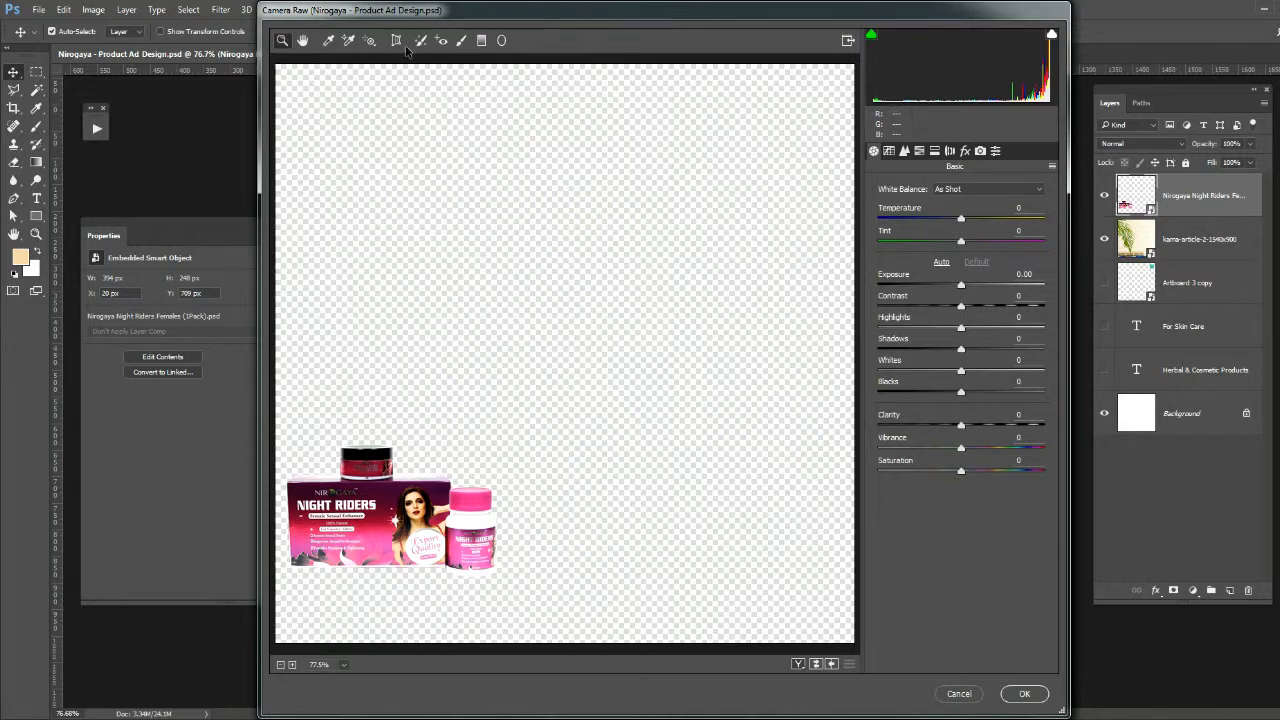
{"action": "left_click", "coordinate": [396, 40]}
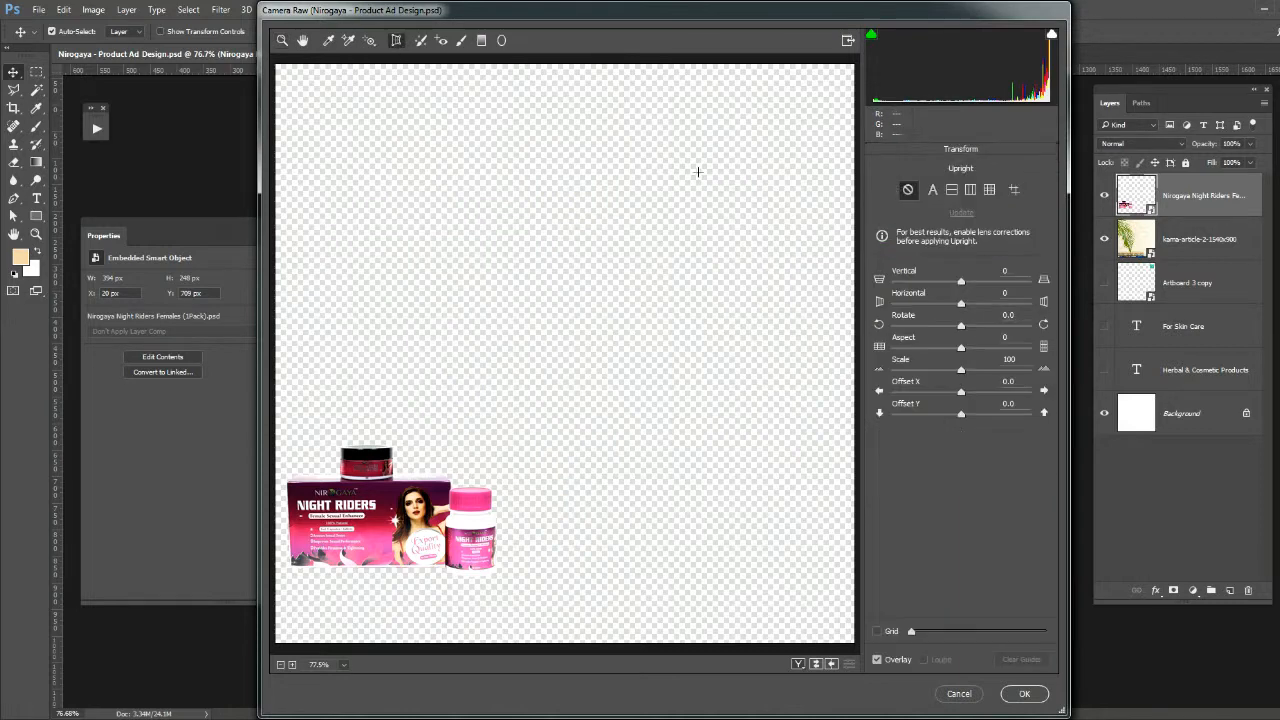
{"action": "left_click", "coordinate": [1016, 192]}
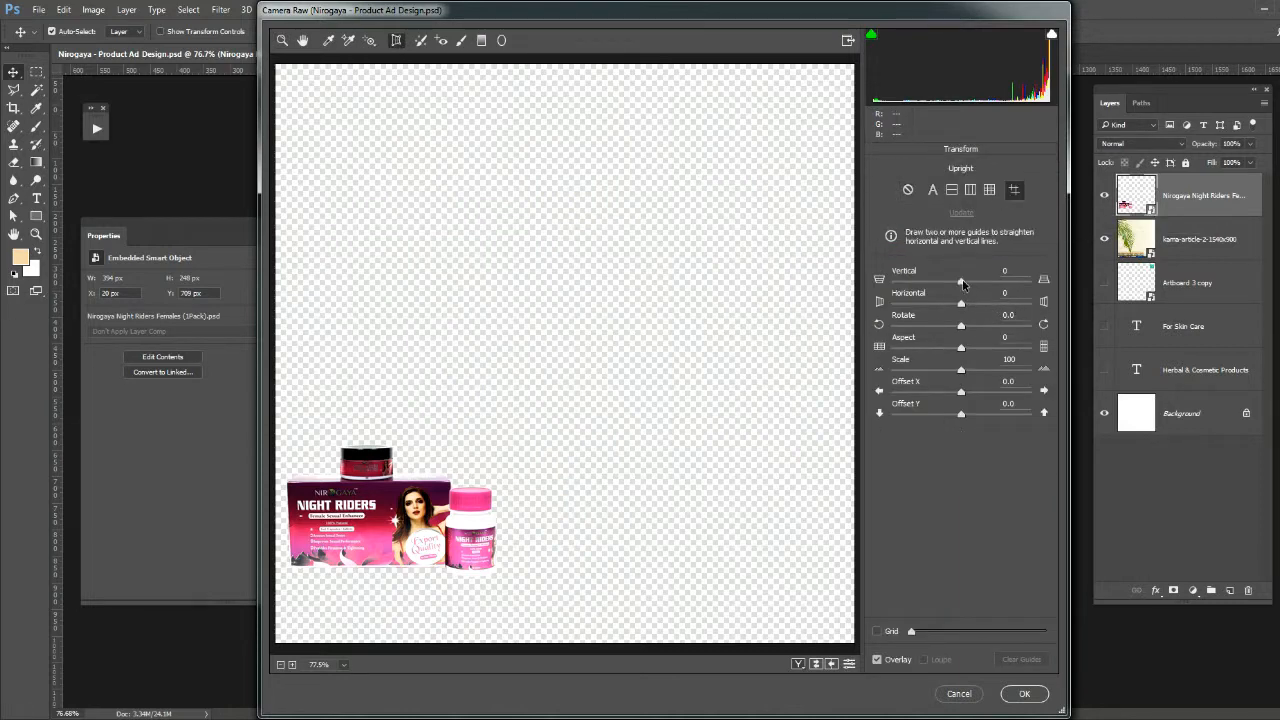
{"action": "left_click_drag", "start_coordinate": [963, 285], "coordinate": [958, 308]}
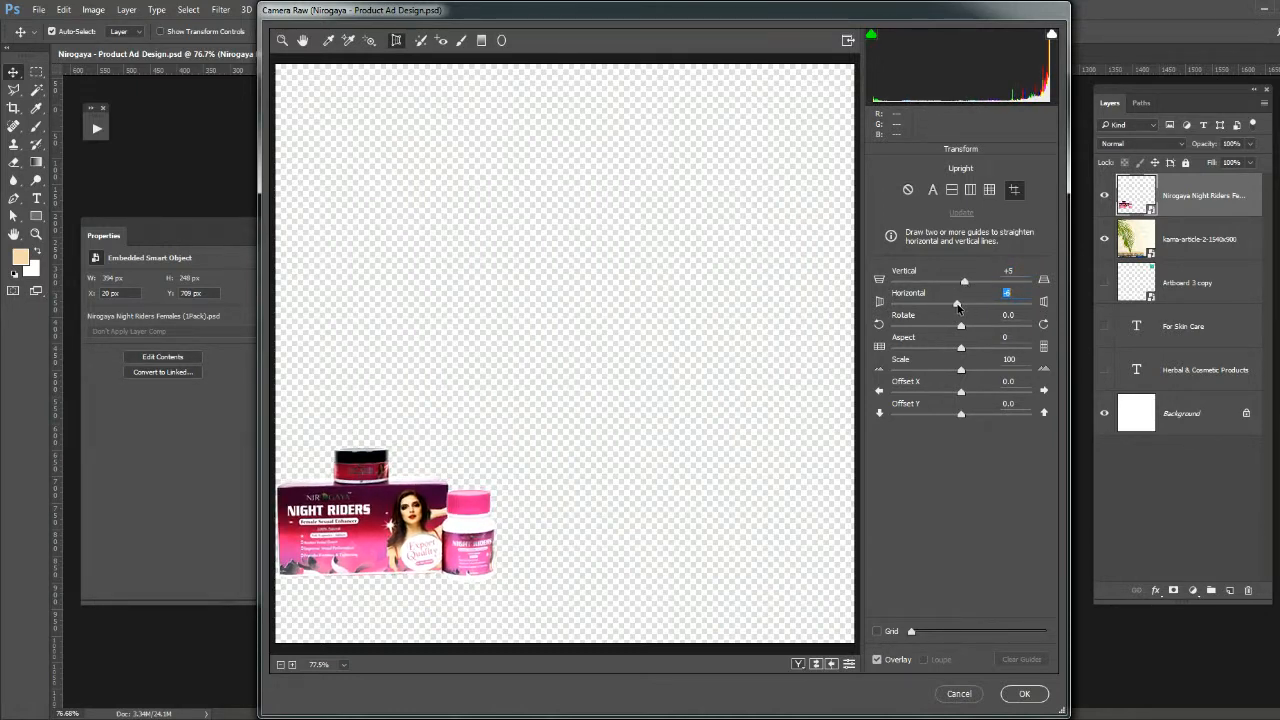
{"action": "left_click", "coordinate": [1025, 694]}
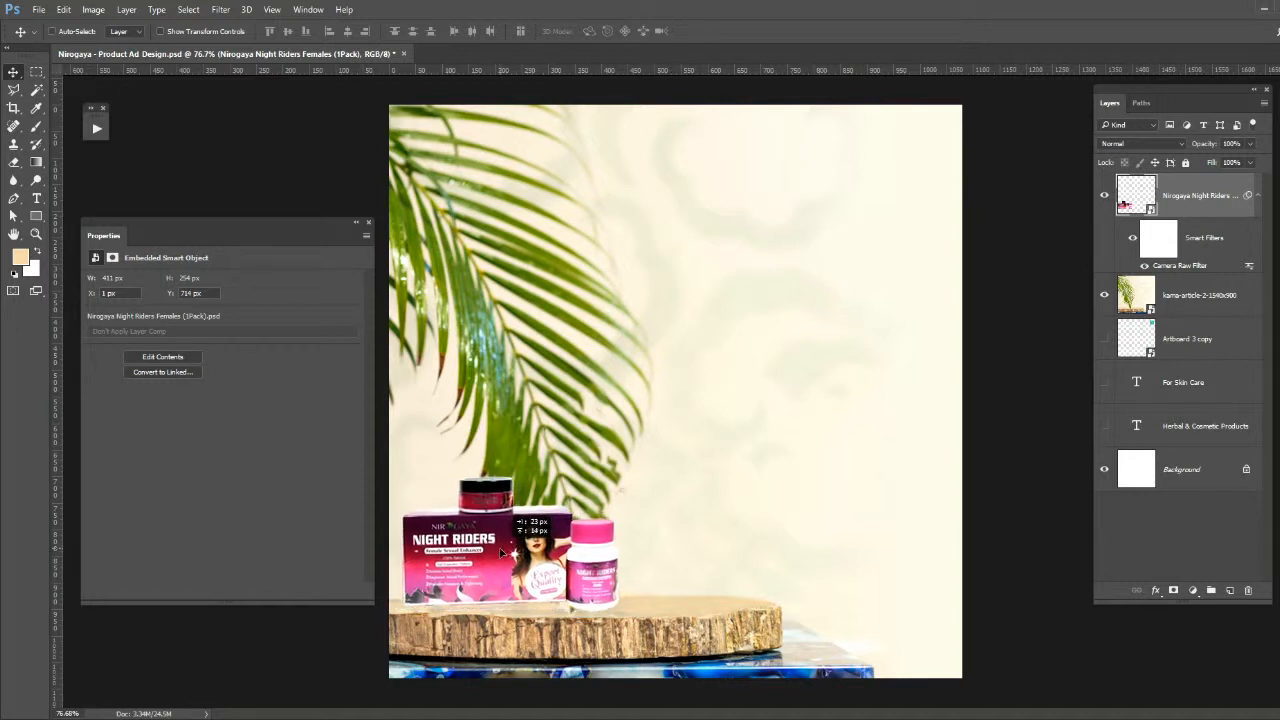
- Enlarge the Night Riders products slightly and reposition them on the left part of the wooden slab
{"action": "key", "text": "ctrl+t"}
{"action": "left_click_drag", "start_coordinate": [643, 429], "coordinate": [668, 391]}
{"action": "key", "text": "Return"}
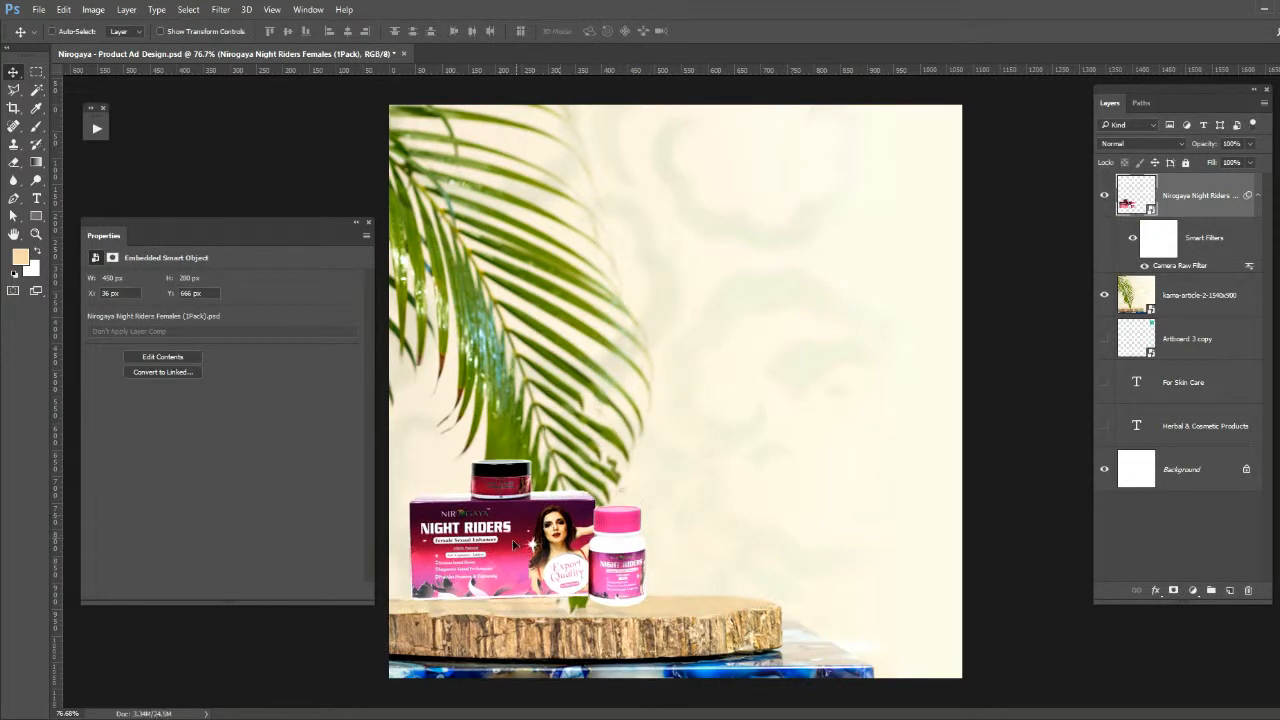
{"action": "left_click_drag", "start_coordinate": [562, 520], "coordinate": [550, 530]}
- Place Nirogaya Panch Tulsi Ras (30ml).psd as an embedded object in the composition
{"action": "key", "text": "alt+f"}
{"action": "key", "text": "l"}
{"action": "left_click", "coordinate": [246, 349]}
{"action": "double_click", "coordinate": [246, 349]}
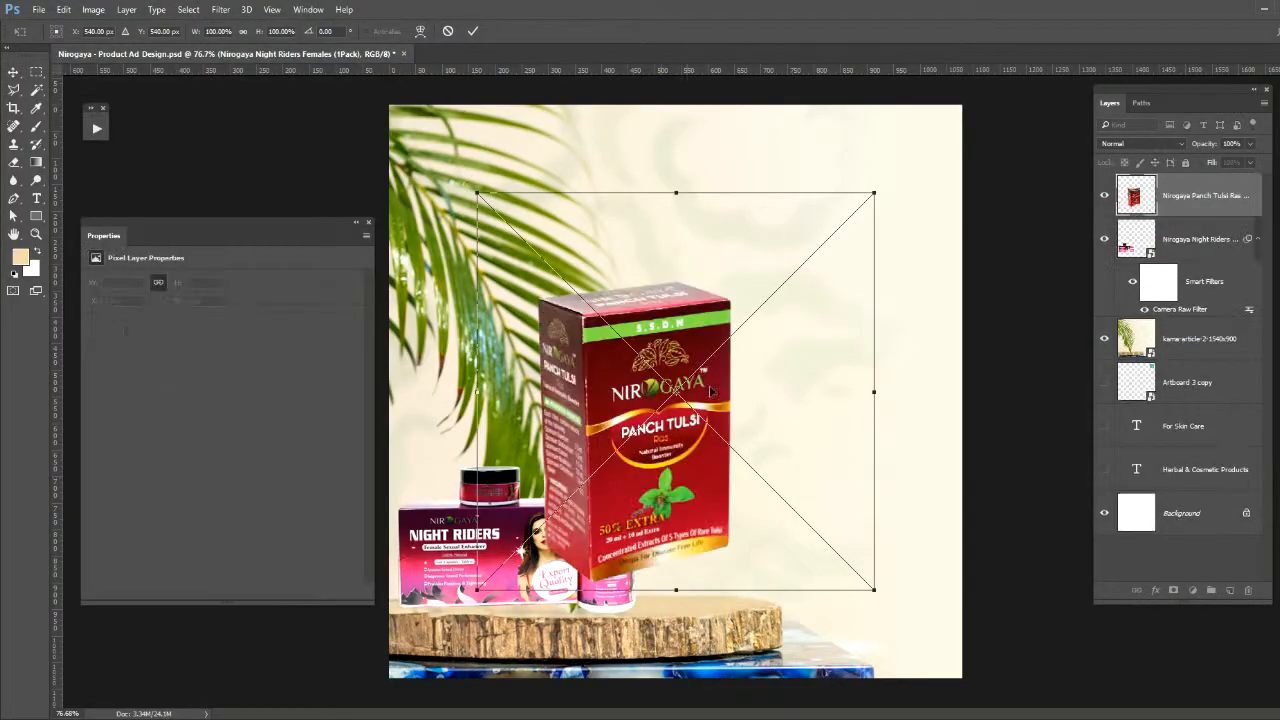
{"action": "left_click_drag", "start_coordinate": [875, 193], "coordinate": [875, 206]}
{"action": "key", "text": "ctrl+z"}
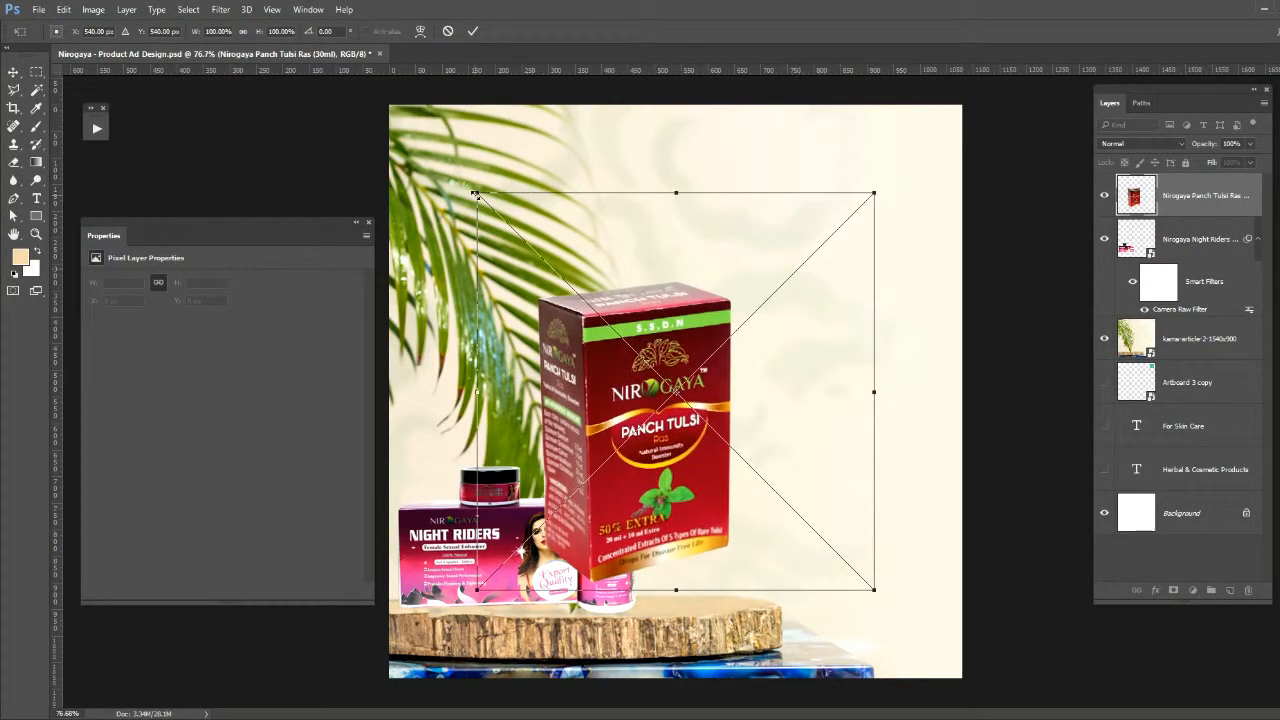
- Scale the Panch Tulsi box to about 48% and stand it on the slab beside the pink-capped bottle
{"action": "left_click_drag", "start_coordinate": [476, 192], "coordinate": [532, 241]}
{"action": "left_click_drag", "start_coordinate": [663, 326], "coordinate": [712, 428]}
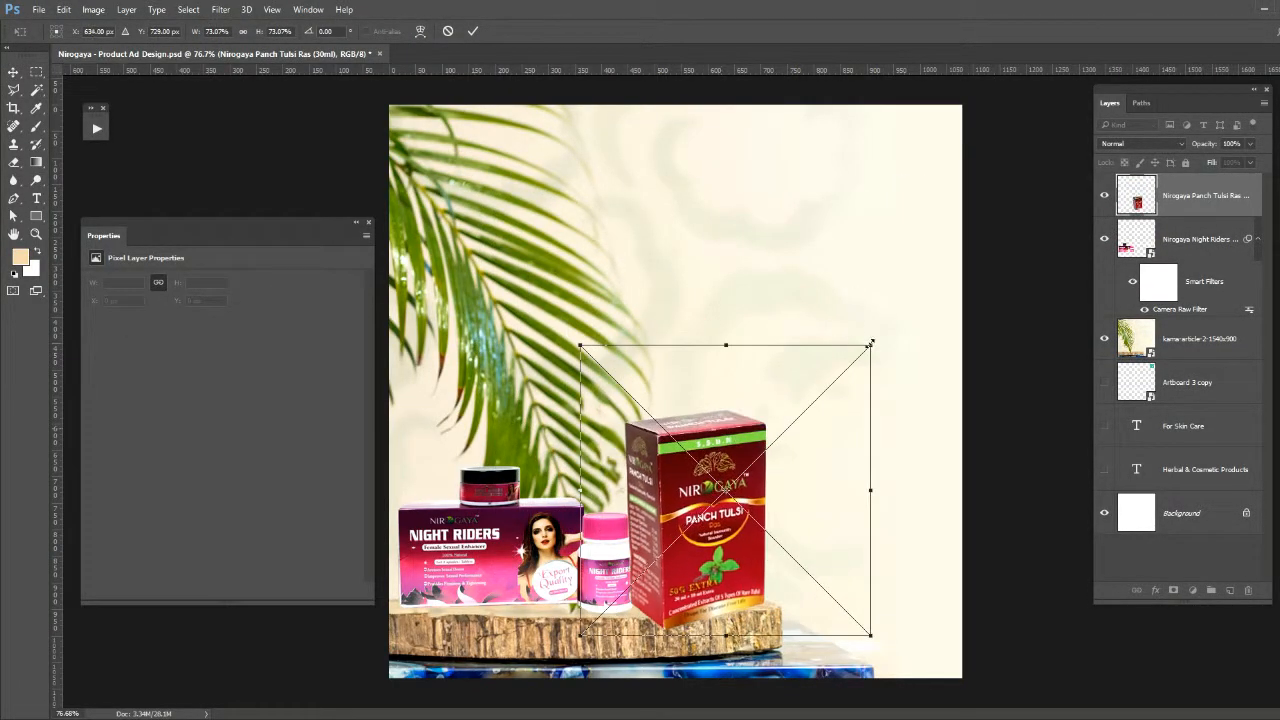
{"action": "left_click_drag", "start_coordinate": [871, 346], "coordinate": [769, 447]}
{"action": "mouse_move", "coordinate": [643, 504]}
{"action": "left_mouse_down"}
{"action": "mouse_move", "coordinate": [673, 493]}
{"action": "mouse_move", "coordinate": [651, 490]}
{"action": "left_mouse_up"}
{"action": "key", "text": "Return"}
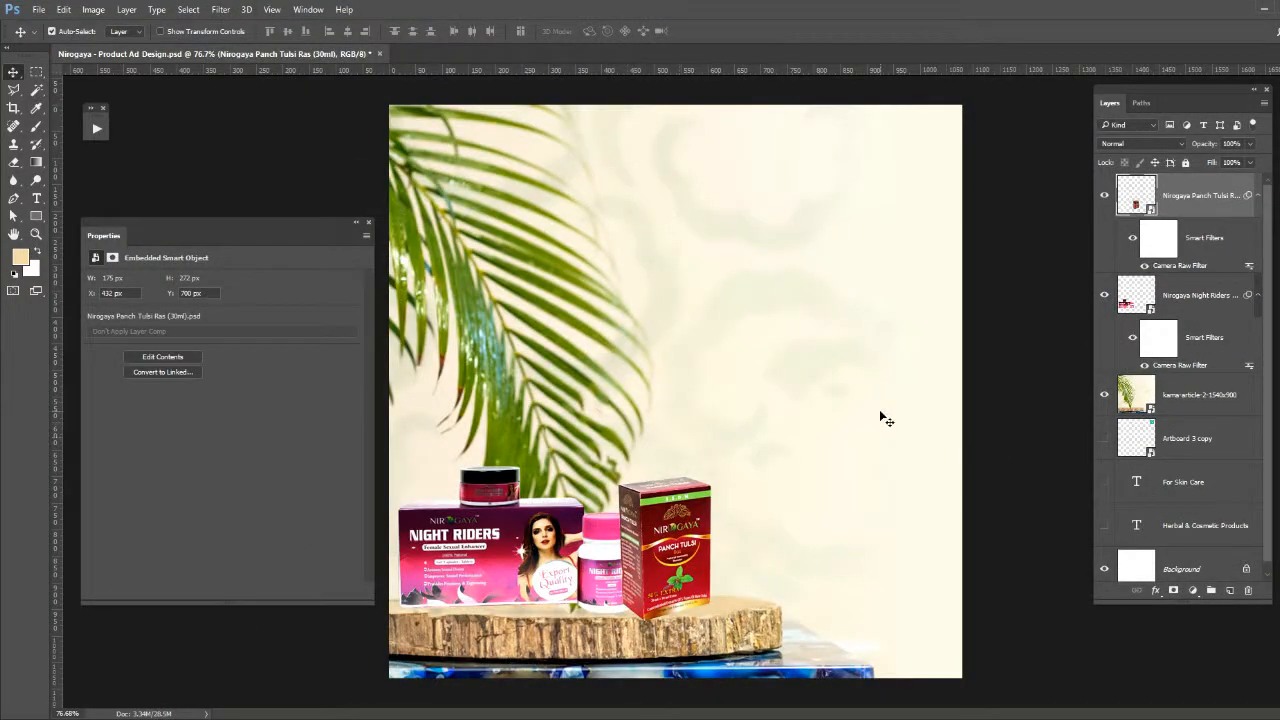
- Skew the Panch Tulsi box's corners slightly to match the slab's perspective and shift its position
{"action": "key", "text": "ctrl+t"}
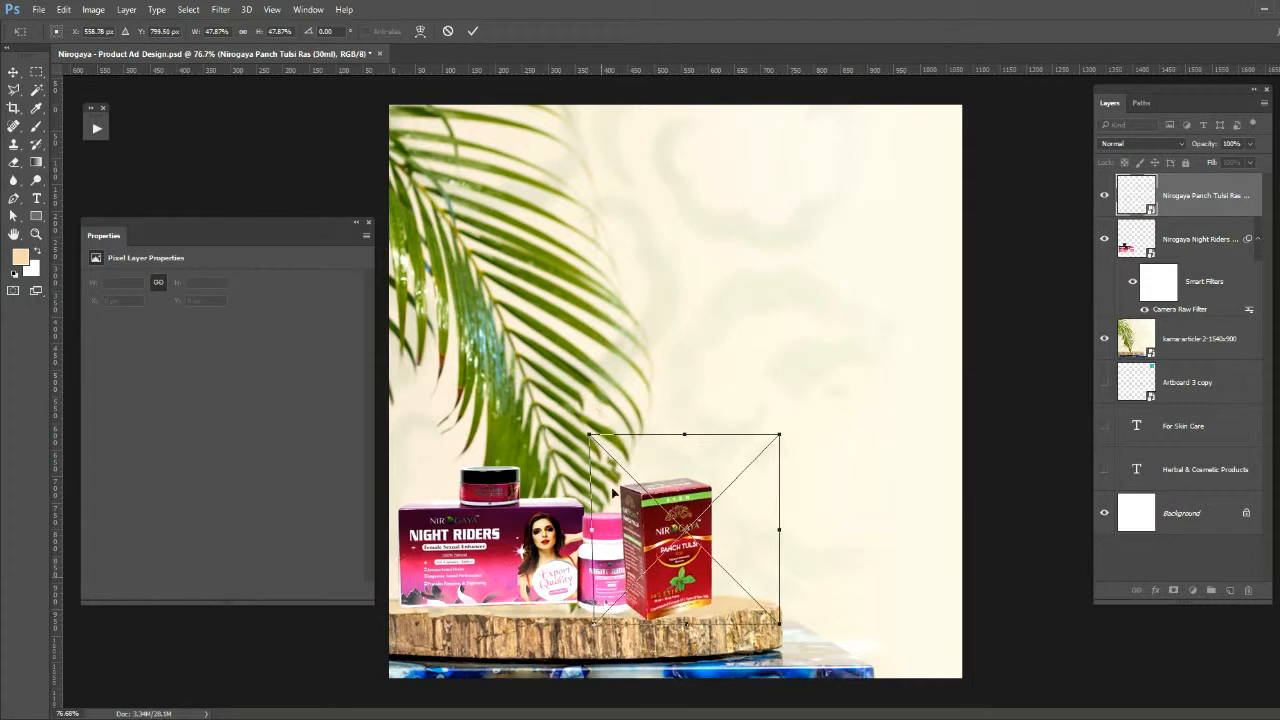
{"action": "mouse_move", "coordinate": [685, 440]}
{"action": "left_mouse_down"}
{"action": "mouse_move", "coordinate": [690, 425]}
{"action": "mouse_move", "coordinate": [685, 441]}
{"action": "left_mouse_up"}
{"action": "mouse_move", "coordinate": [593, 442]}
{"action": "left_mouse_down"}
{"action": "mouse_move", "coordinate": [593, 465]}
{"action": "mouse_move", "coordinate": [597, 438]}
{"action": "left_mouse_up"}
{"action": "left_click", "coordinate": [472, 31]}
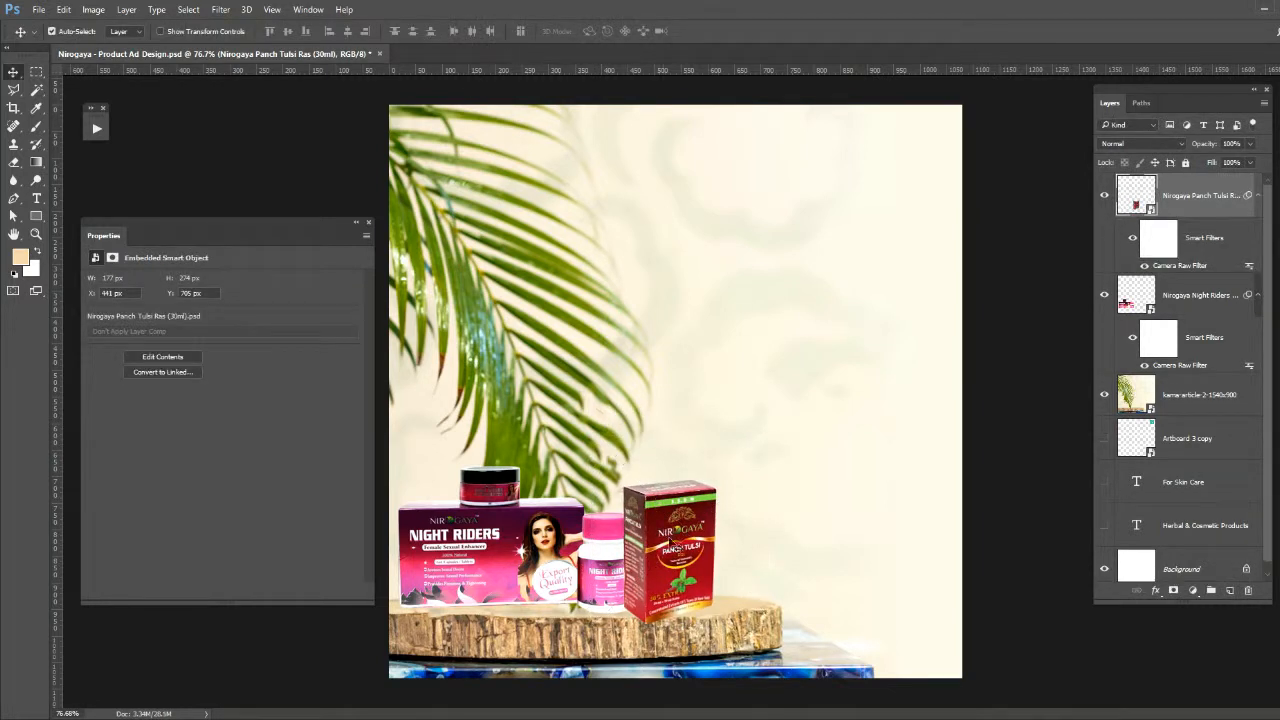
{"action": "key", "text": "ctrl+t"}
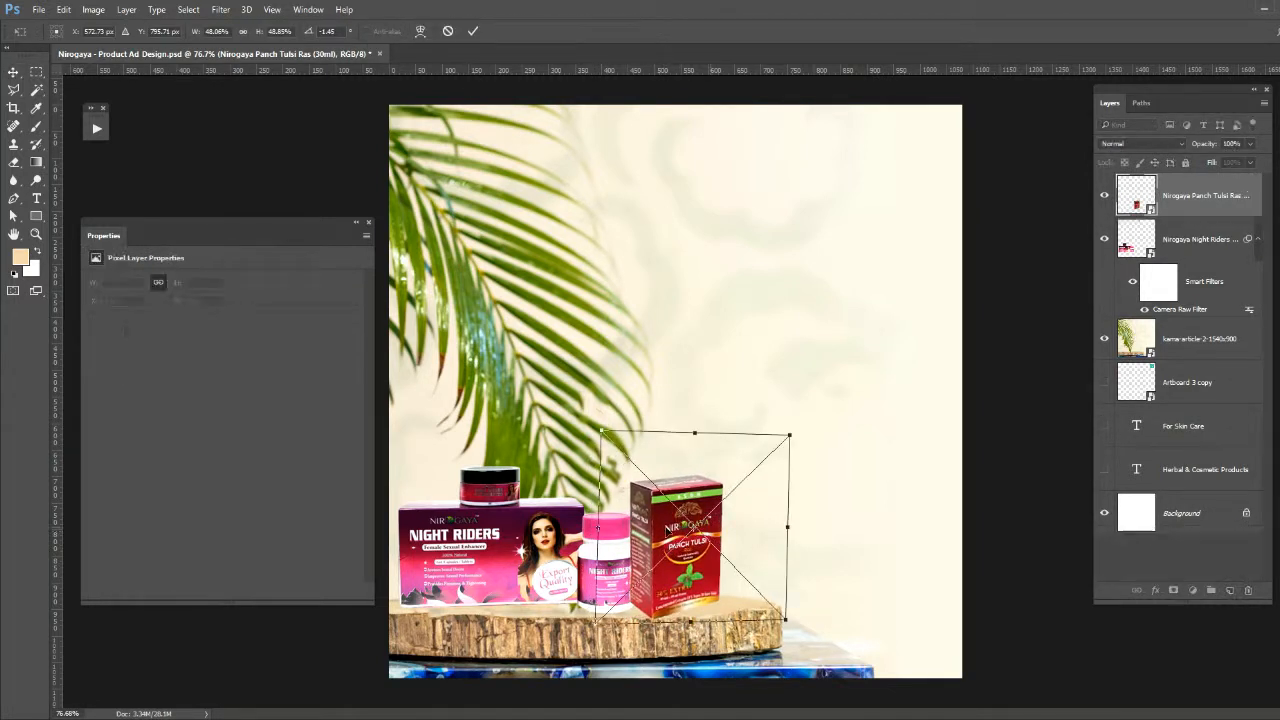
{"action": "left_click_drag", "start_coordinate": [668, 531], "coordinate": [664, 527]}
{"action": "key", "text": "Return"}
- Scale the Panch Tulsi box down to about 42.5% and nudge it right, away from the pink-capped bottle
{"action": "key", "text": "ctrl+t"}
{"action": "left_click_drag", "start_coordinate": [784, 431], "coordinate": [763, 451]}
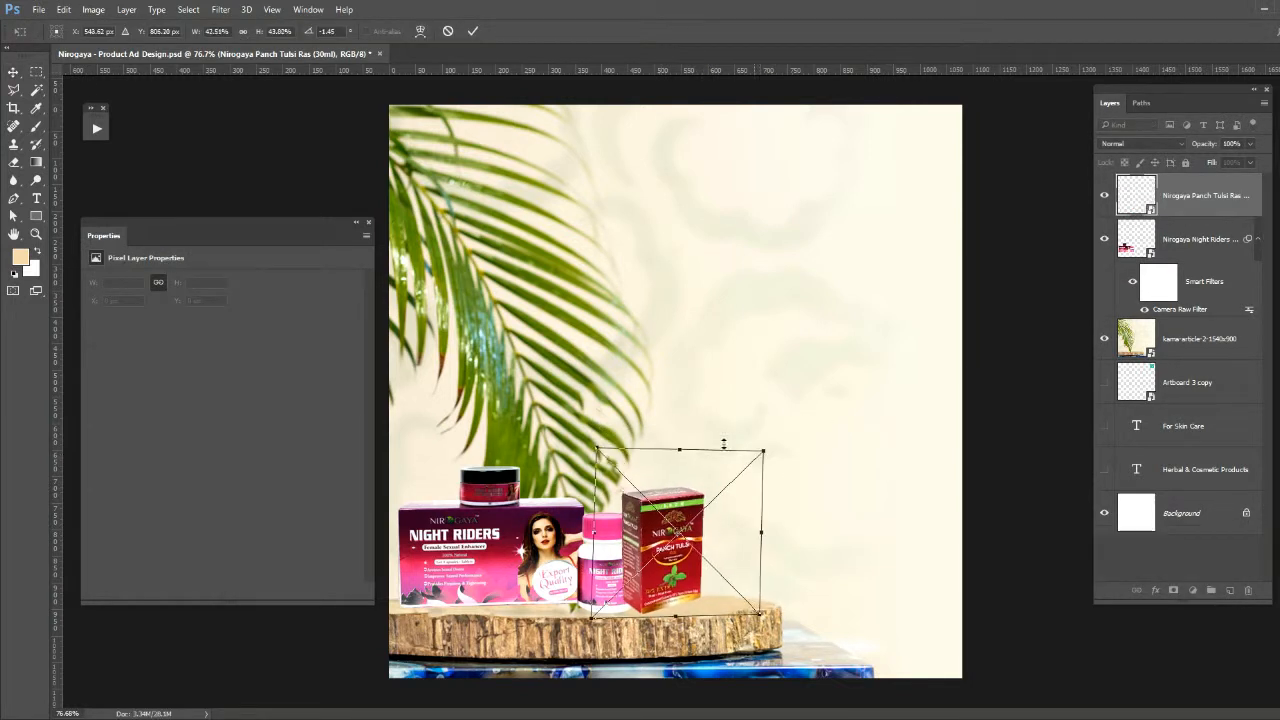
{"action": "key", "text": "Return"}
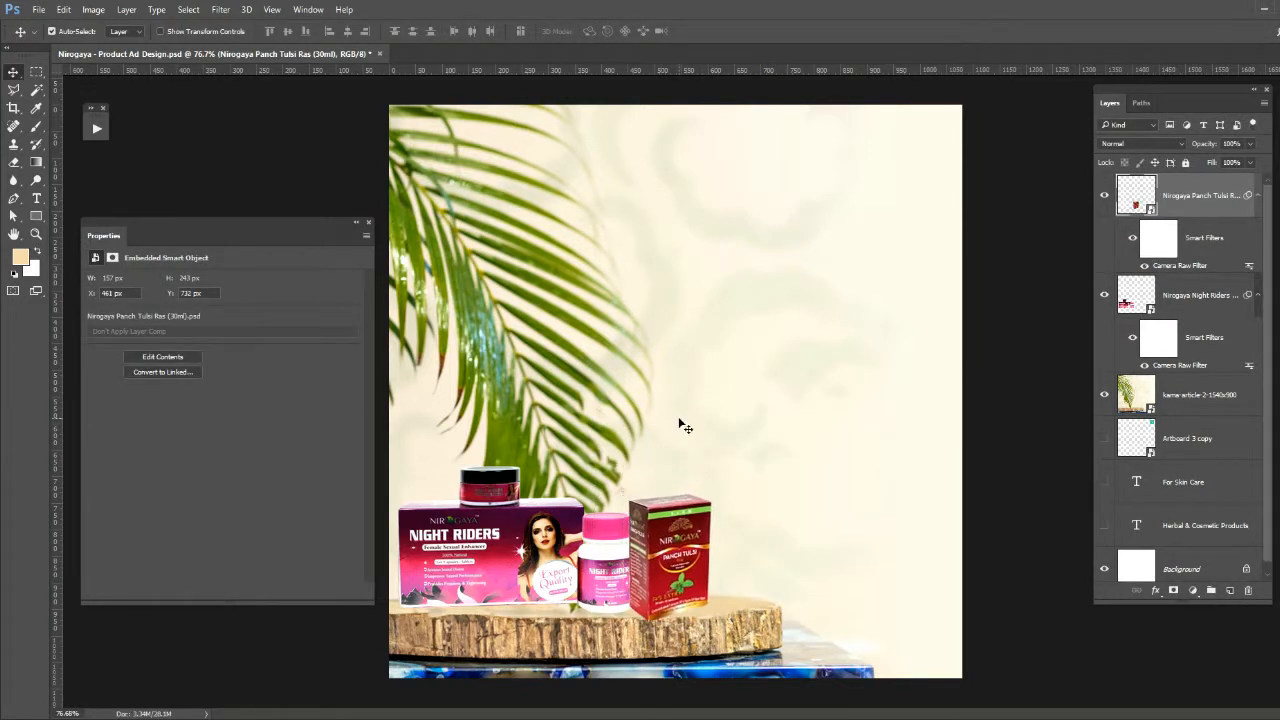
{"action": "key", "text": "Right"}
{"action": "key", "text": "Right"}
{"action": "key", "text": "Right"}
{"action": "key", "text": "Right"}
{"action": "key", "text": "Right"}
{"action": "key", "text": "Right"}
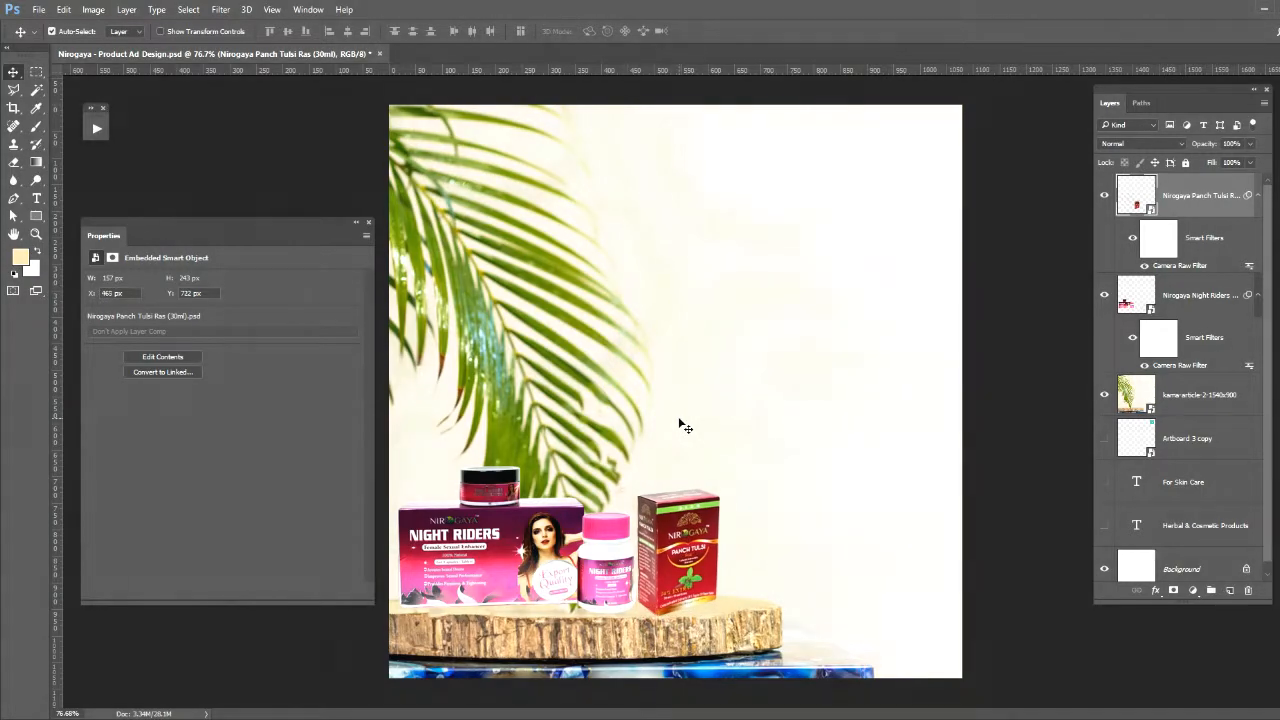
- Place Nirogaya Zero Pain Kit (1Pack).psd, scale it to about 251 px wide and set it on the slab's right part
{"action": "left_click", "coordinate": [72, 267]}
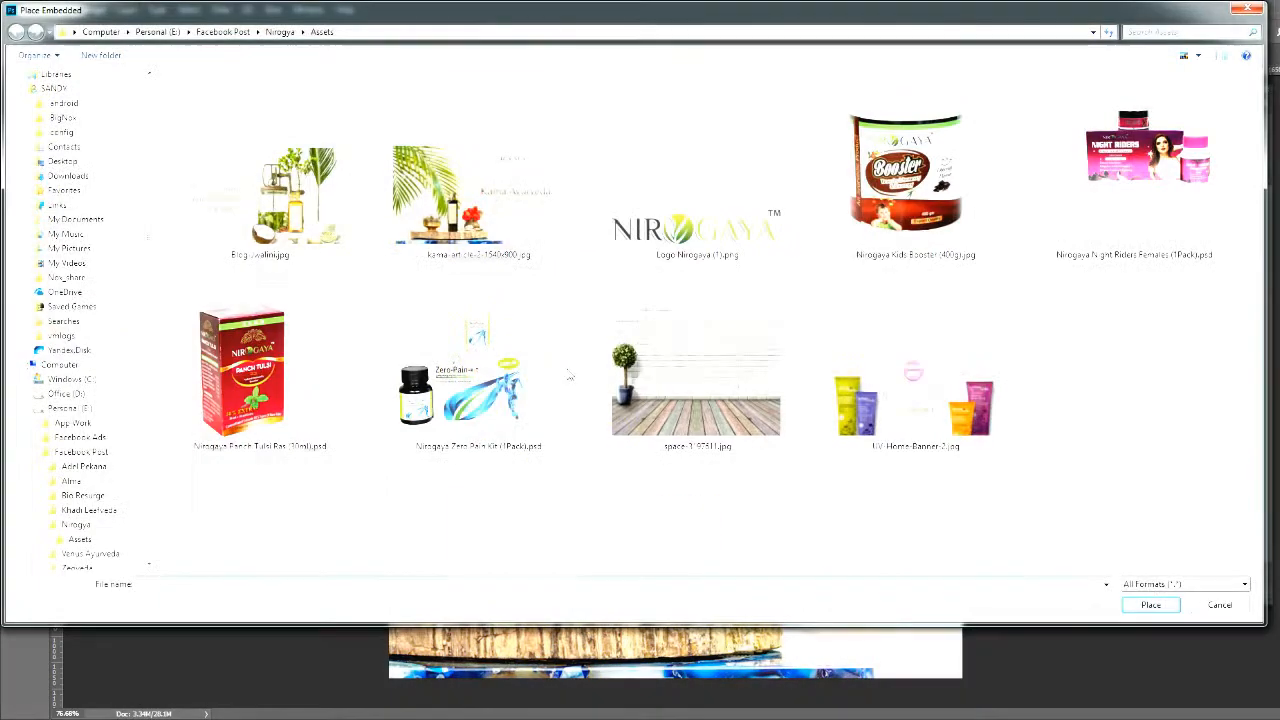
{"action": "double_click", "coordinate": [500, 372]}
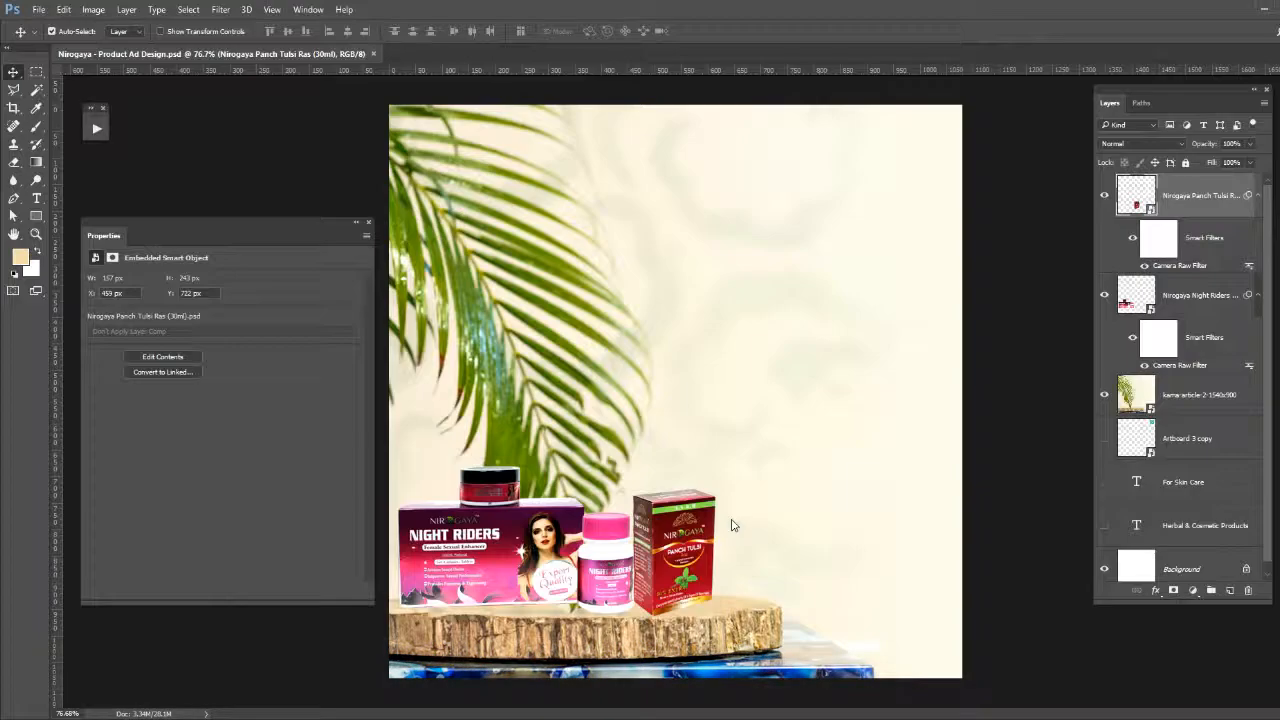
{"action": "left_click_drag", "start_coordinate": [894, 171], "coordinate": [780, 329]}
{"action": "left_click_drag", "start_coordinate": [694, 420], "coordinate": [734, 558]}
{"action": "key", "text": "Return"}
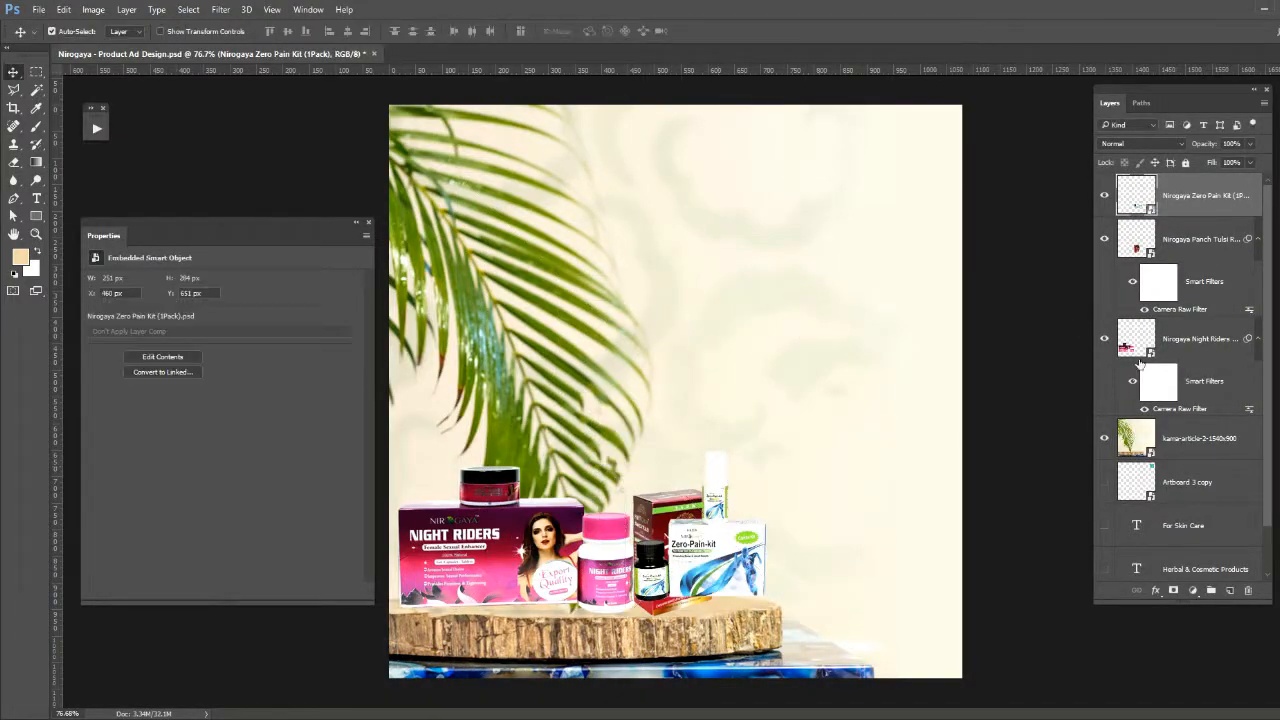
- Shift the palm background image right and move the Panch Tulsi box and the Zero-Pain kit aside to free the slab
{"action": "left_click", "coordinate": [1198, 439]}
{"action": "left_click_drag", "start_coordinate": [600, 433], "coordinate": [659, 433]}
{"action": "left_click_drag", "start_coordinate": [700, 560], "coordinate": [670, 560]}
{"action": "left_click_drag", "start_coordinate": [658, 499], "coordinate": [804, 500]}
{"action": "left_click_drag", "start_coordinate": [690, 555], "coordinate": [827, 404]}
- Scale the Night Riders products down slightly and set them at the far left of the wooden slab
{"action": "left_click_drag", "start_coordinate": [444, 553], "coordinate": [444, 557]}
{"action": "key", "text": "ctrl+t"}
{"action": "left_click_drag", "start_coordinate": [662, 395], "coordinate": [640, 416]}
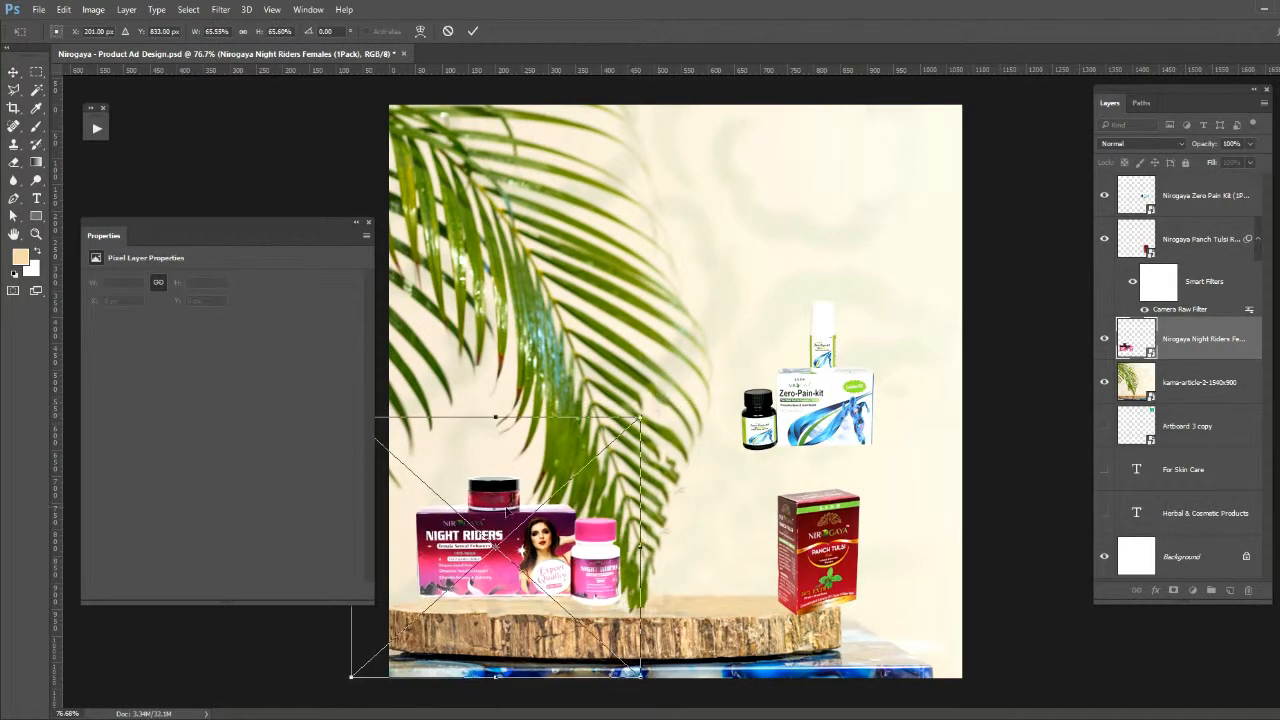
{"action": "left_click_drag", "start_coordinate": [490, 508], "coordinate": [476, 524]}
{"action": "left_click_drag", "start_coordinate": [620, 430], "coordinate": [627, 424]}
{"action": "key", "text": "Return"}
{"action": "key", "text": "ctrl+alt+f"}
- Stand the Zero-Pain kit on the slab's right end and the Panch Tulsi box beside the pink-capped bottle
{"action": "left_click_drag", "start_coordinate": [808, 405], "coordinate": [767, 573]}
{"action": "left_click_drag", "start_coordinate": [836, 523], "coordinate": [658, 522]}
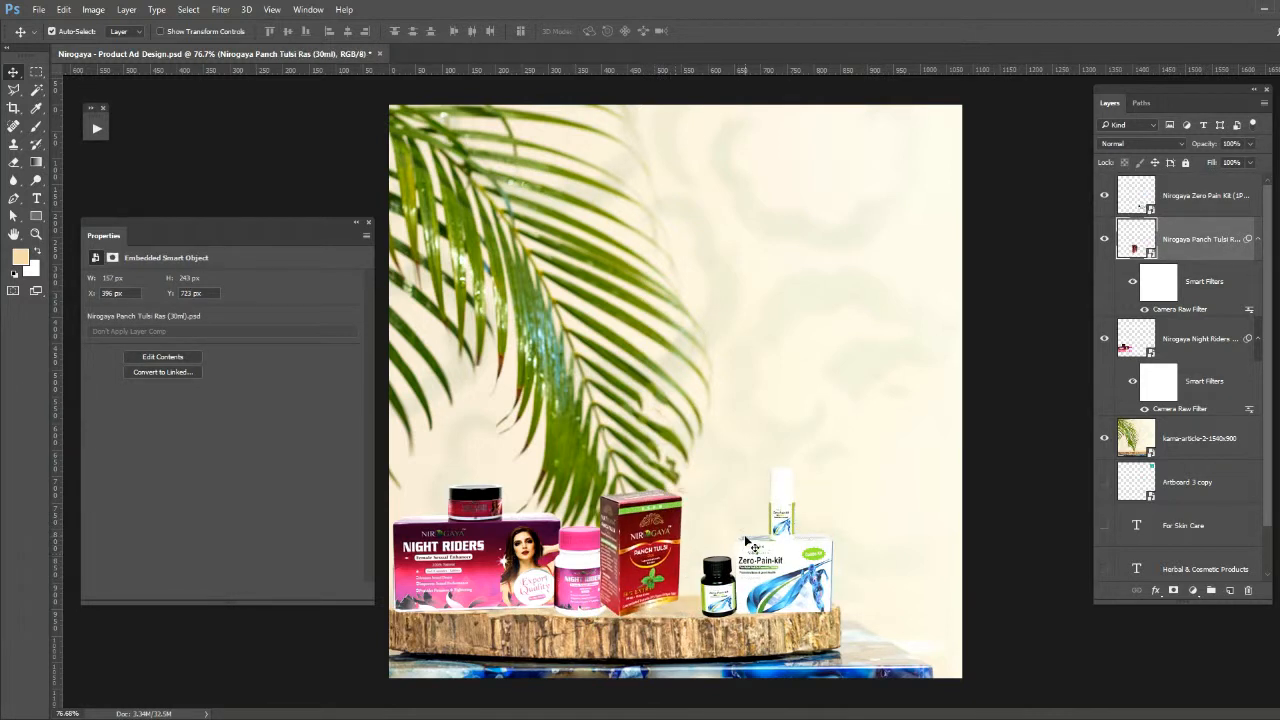
- Distort the Panch Tulsi box by its corners to stretch it taller and correct its perspective
{"action": "key", "text": "ctrl+t"}
{"action": "left_click_drag", "start_coordinate": [579, 456], "coordinate": [584, 427]}
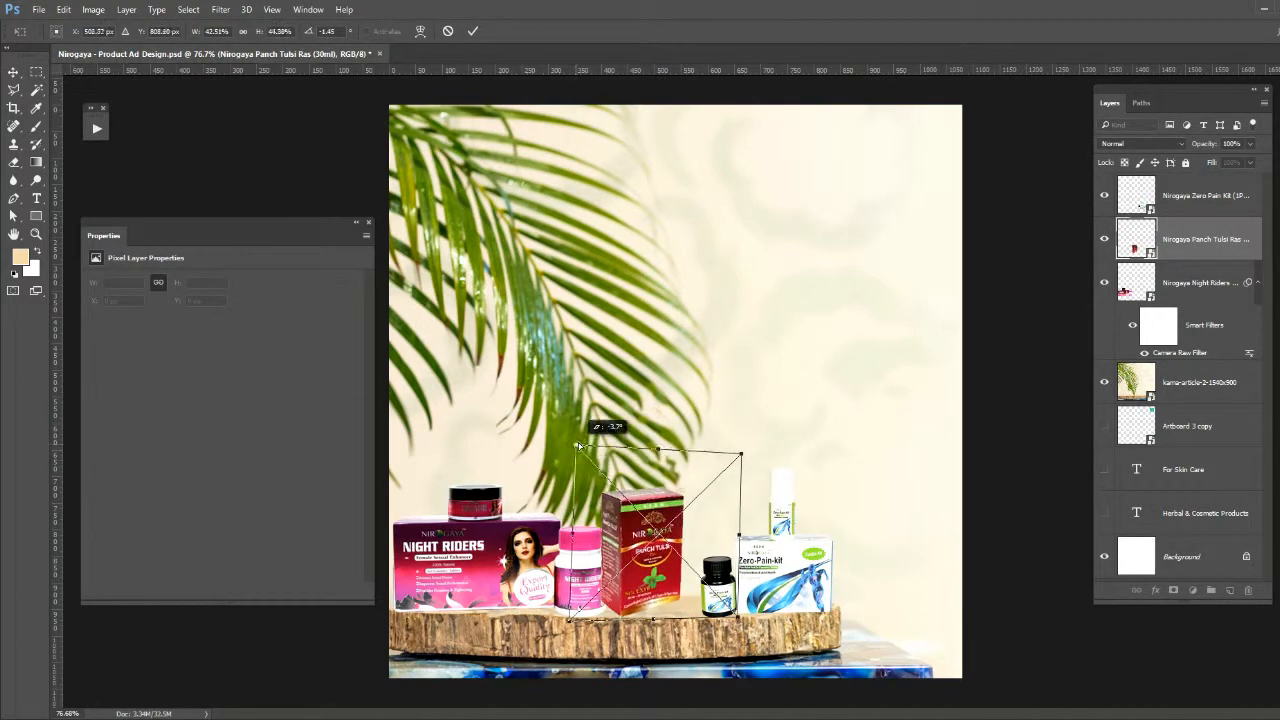
{"action": "left_click_drag", "start_coordinate": [741, 453], "coordinate": [746, 428]}
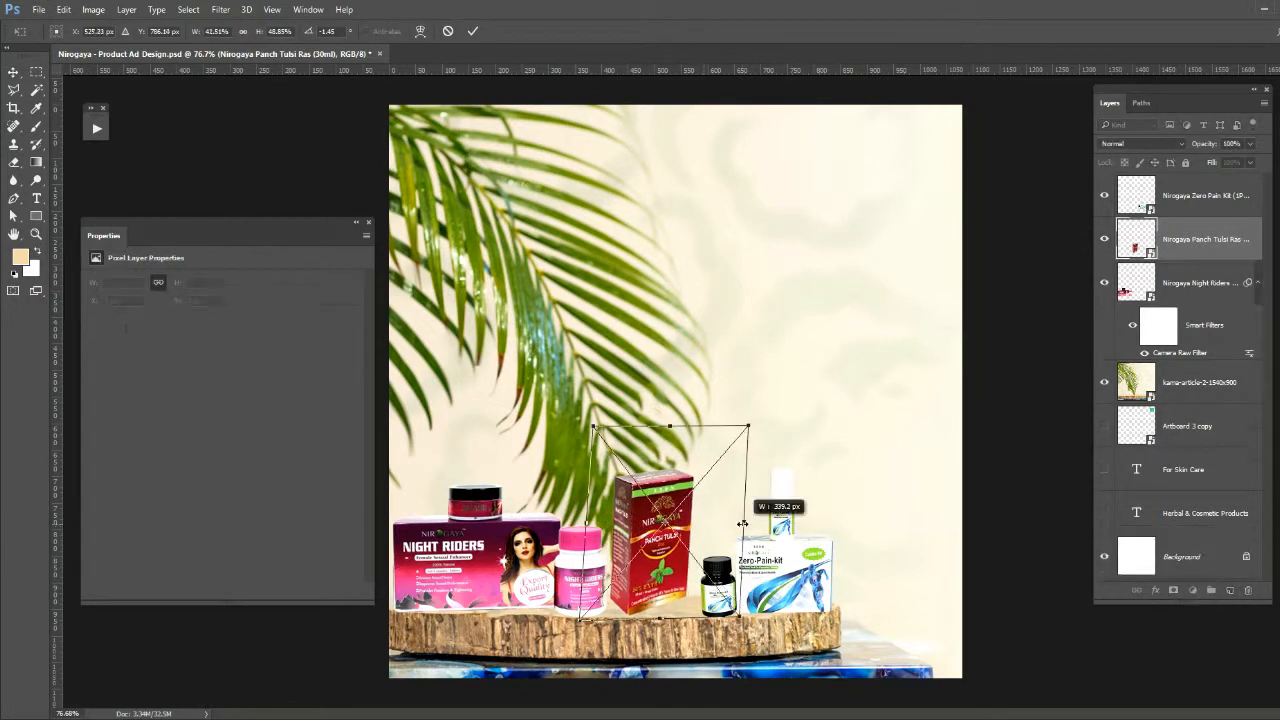
{"action": "left_click_drag", "start_coordinate": [570, 620], "coordinate": [588, 587]}
{"action": "left_click_drag", "start_coordinate": [593, 427], "coordinate": [588, 423]}
{"action": "left_click_drag", "start_coordinate": [755, 426], "coordinate": [758, 421]}
{"action": "left_click_drag", "start_coordinate": [588, 423], "coordinate": [590, 418]}
{"action": "left_click", "coordinate": [474, 31]}
- Reposition the Panch Tulsi box next to the pink-capped bottle and scale it down to about 36.7% wide
{"action": "left_click_drag", "start_coordinate": [637, 543], "coordinate": [583, 566]}
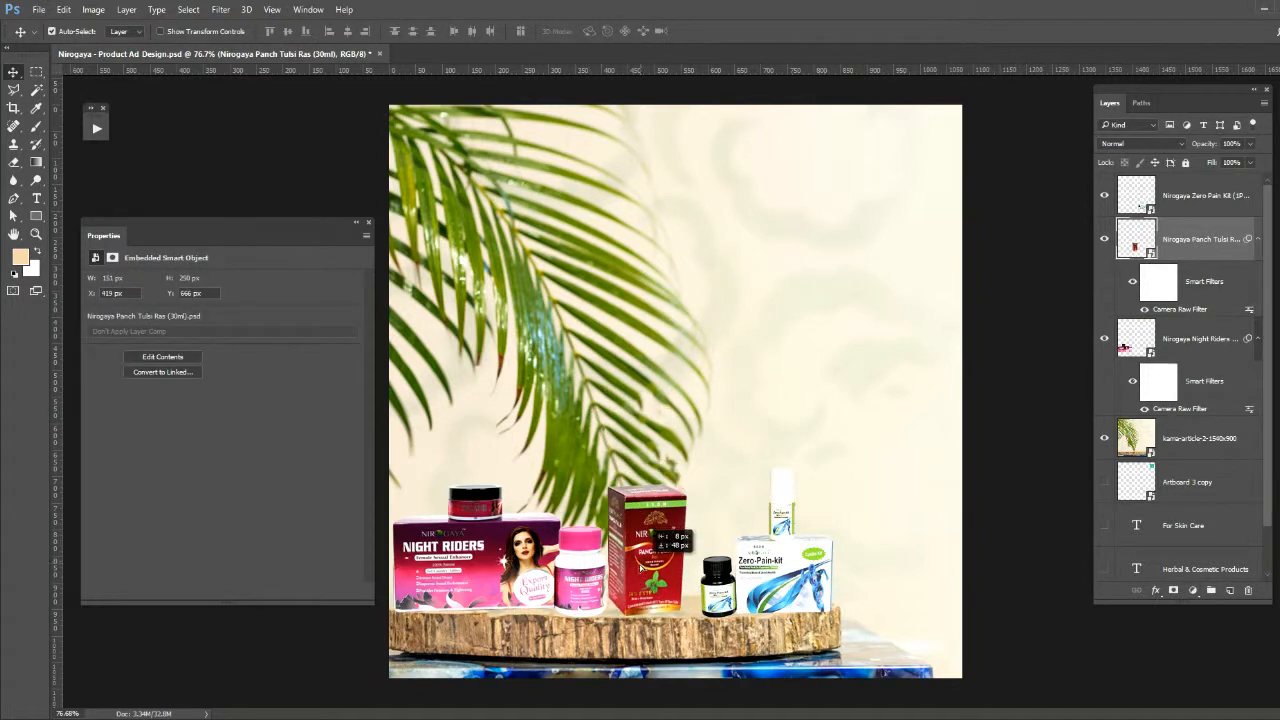
{"action": "left_click_drag", "start_coordinate": [630, 577], "coordinate": [624, 576]}
{"action": "key", "text": "ctrl+t"}
{"action": "left_click_drag", "start_coordinate": [749, 448], "coordinate": [724, 471]}
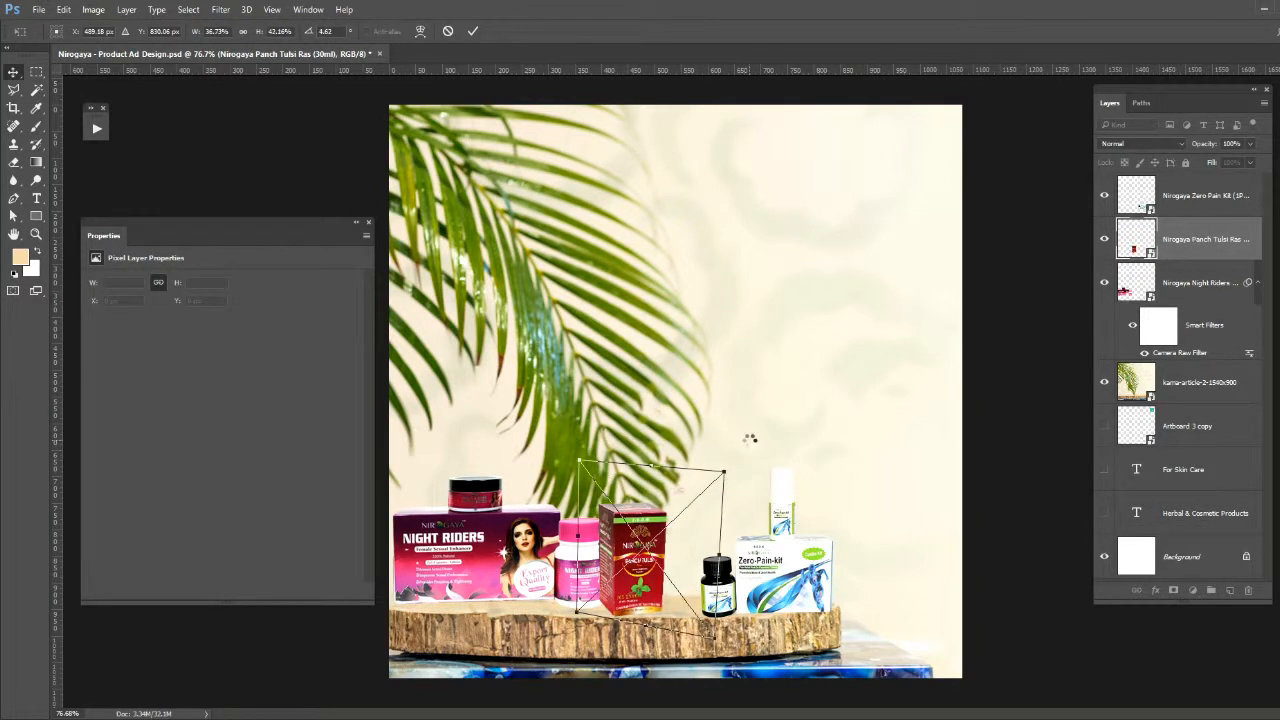
{"action": "key", "text": "Return"}
- Nudge the Panch Tulsi box up and send its layer behind the Night Riders layer
{"action": "left_click", "coordinate": [590, 630]}
{"action": "left_click_drag", "start_coordinate": [584, 628], "coordinate": [585, 630]}
{"action": "left_click_drag", "start_coordinate": [646, 581], "coordinate": [645, 575]}
{"action": "key", "text": "ctrl+bracketleft"}
- Move the Zero-Pain kit left beside the Panch Tulsi box and enlarge it to about 50%
{"action": "left_click_drag", "start_coordinate": [777, 571], "coordinate": [735, 567]}
{"action": "key", "text": "ctrl+t"}
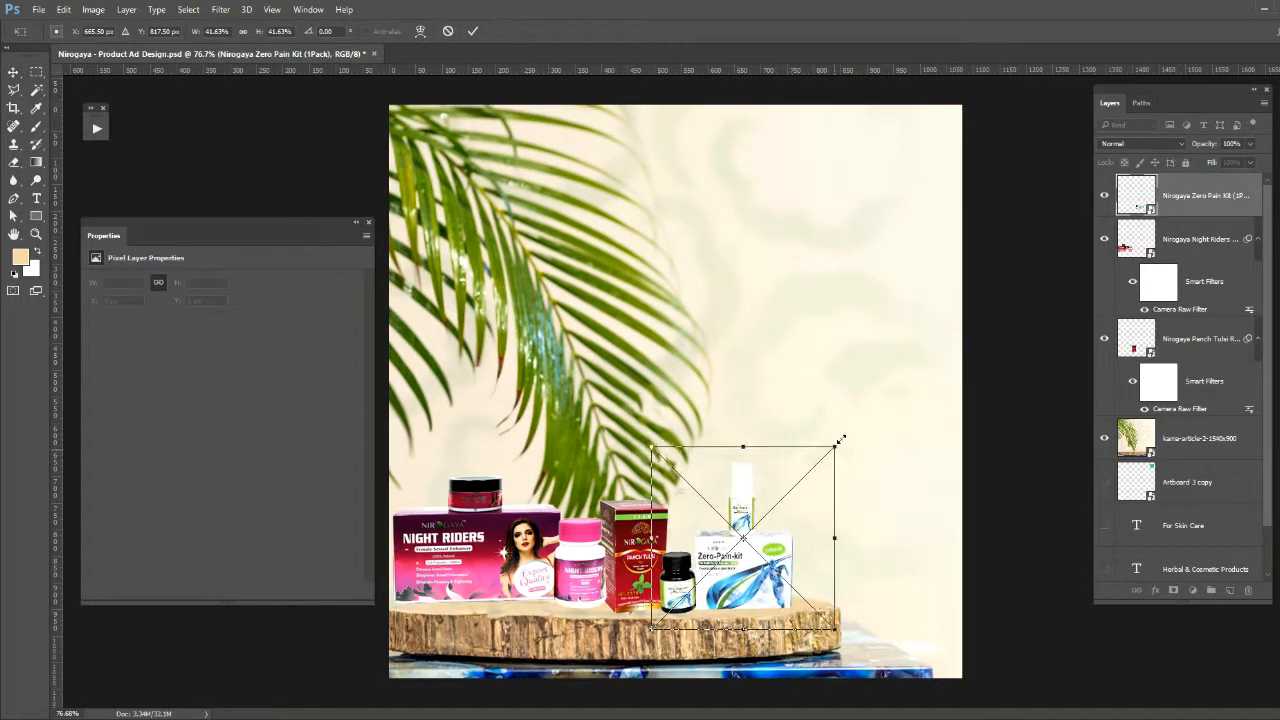
{"action": "left_click_drag", "start_coordinate": [838, 445], "coordinate": [871, 410]}
{"action": "key", "text": "Return"}
{"action": "left_click_drag", "start_coordinate": [733, 555], "coordinate": [729, 556]}
- Rotate the Zero-Pain kit very slightly and save the document
{"action": "key", "text": "ctrl+t"}
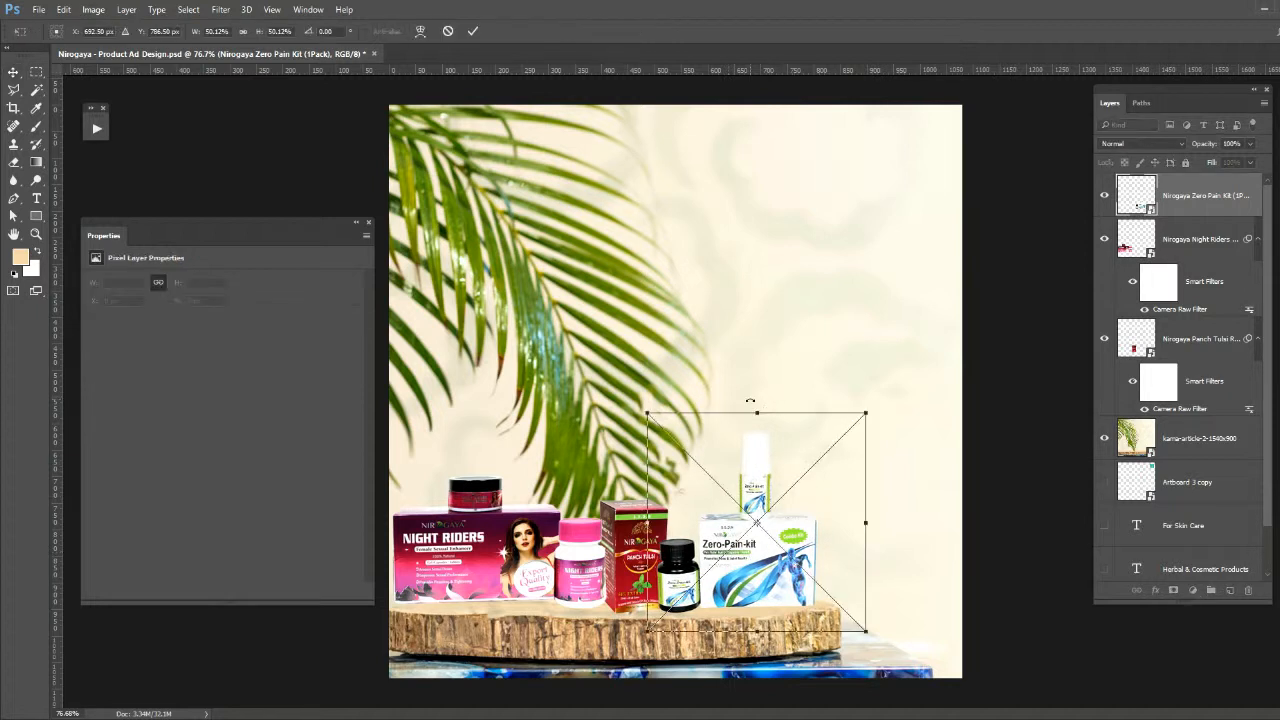
{"action": "left_click_drag", "start_coordinate": [753, 400], "coordinate": [757, 400]}
{"action": "key", "text": "Return"}
{"action": "key", "text": "ctrl+s"}
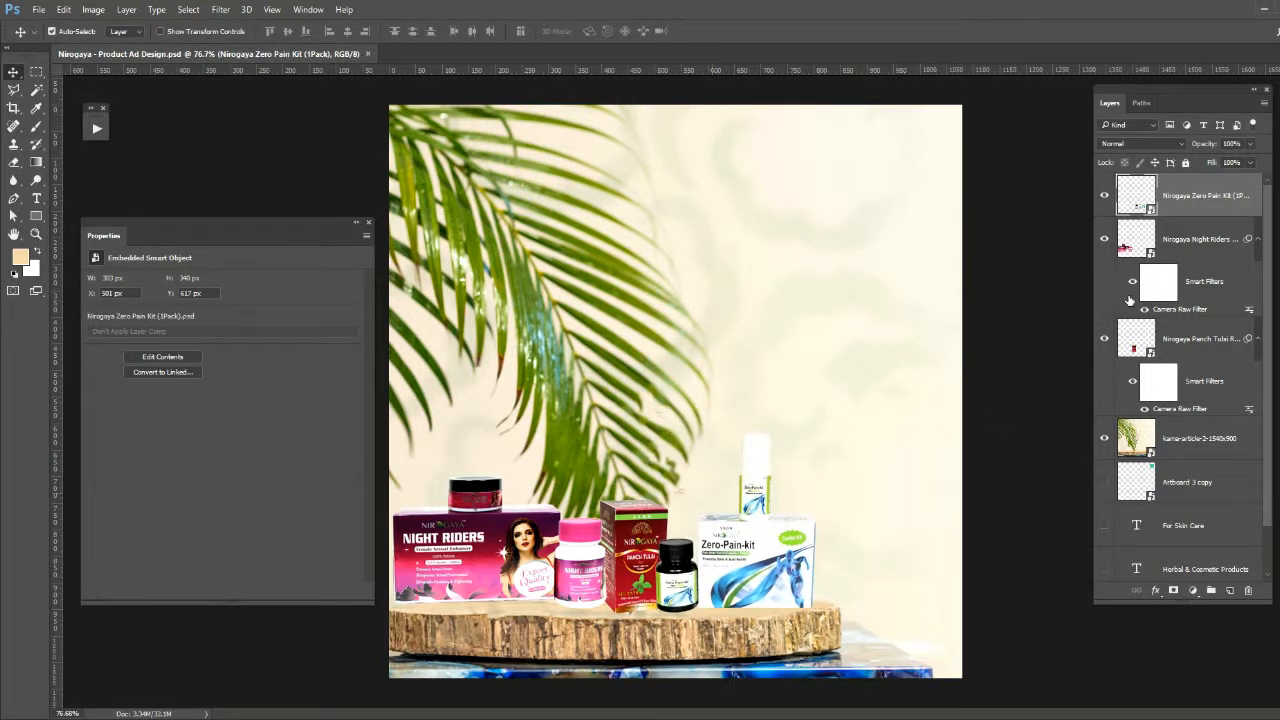
- Collapse the product layers' smart filters and group the three product layers
{"action": "left_click", "coordinate": [1170, 342]}
{"action": "left_click", "coordinate": [1258, 240]}
{"action": "left_click", "coordinate": [1173, 205], "text": "shift"}
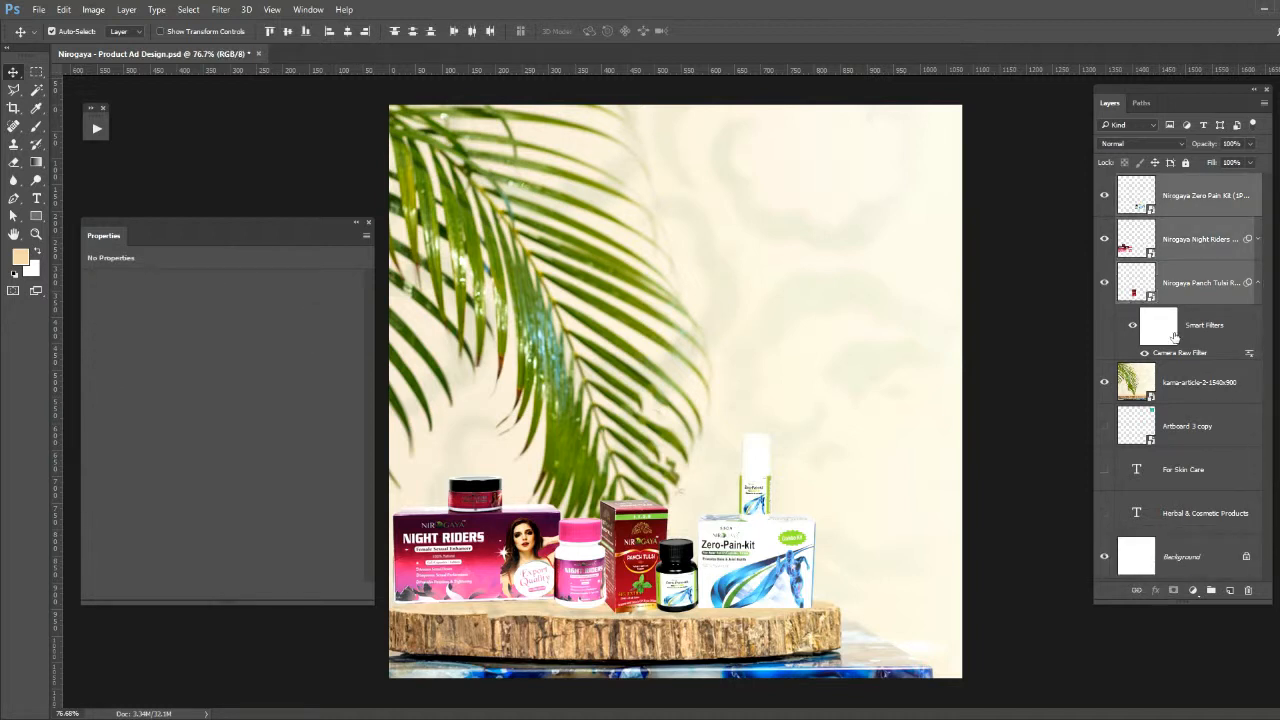
{"action": "left_click", "coordinate": [1258, 283]}
{"action": "key", "text": "ctrl+g"}
- Add a new empty layer directly above the Night Riders layer inside the product group
{"action": "left_click", "coordinate": [1173, 217]}
{"action": "left_click", "coordinate": [1189, 251]}
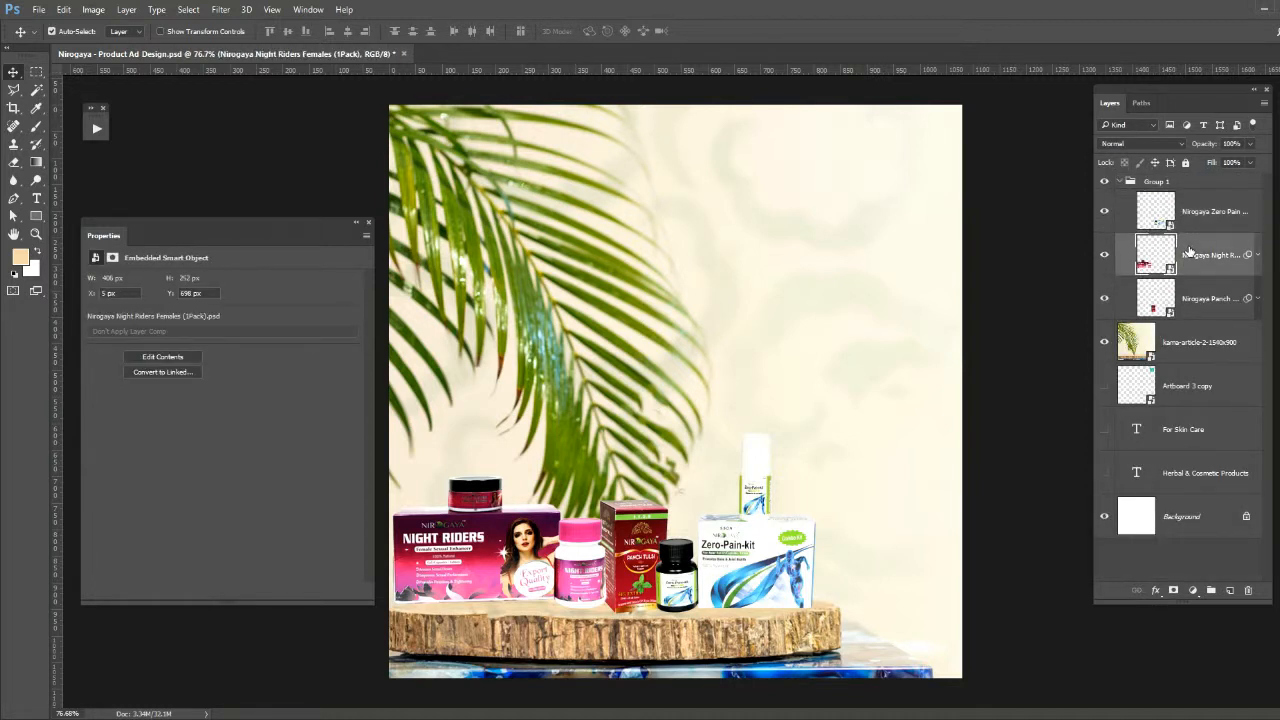
{"action": "key", "text": "ctrl+shift+n"}
{"action": "key", "text": "Return"}
- Paint a black shadow along the bottom edge of the Zero-Pain-kit box with the Brush at 60% opacity
{"action": "key", "text": "b"}
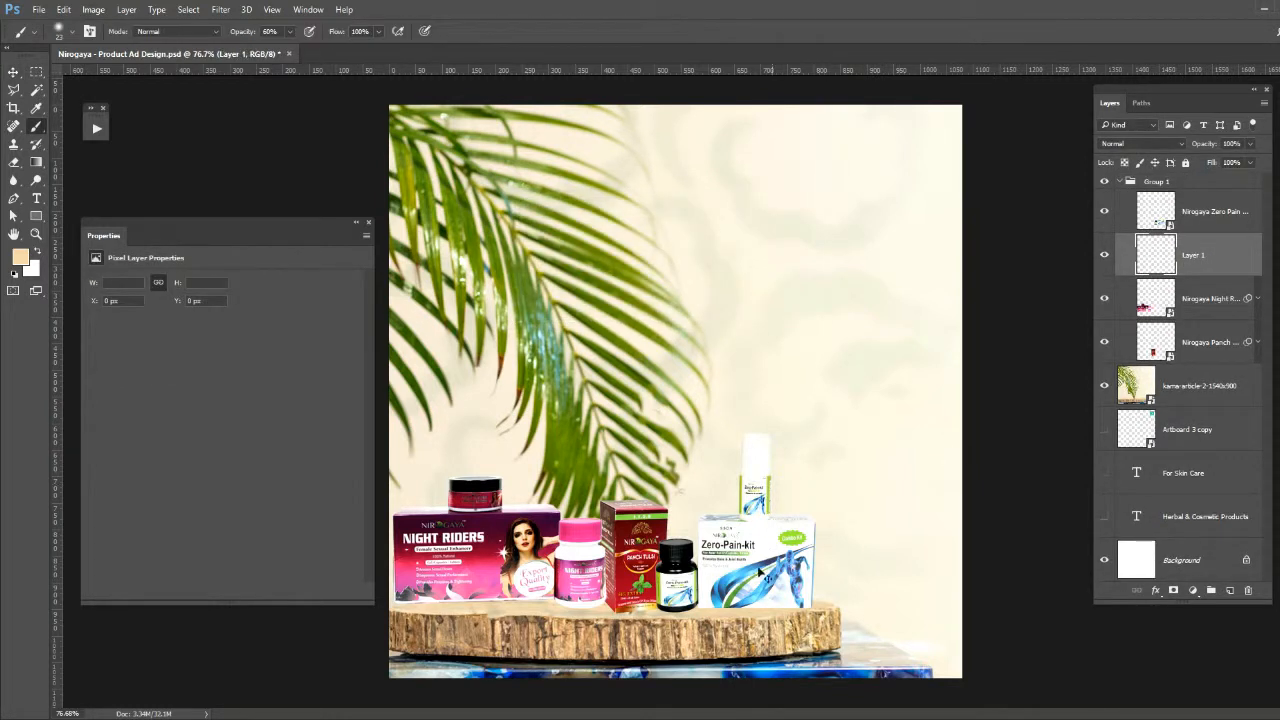
{"action": "left_click_drag", "start_coordinate": [676, 592], "coordinate": [842, 638]}
{"action": "left_click_drag", "start_coordinate": [844, 638], "coordinate": [734, 331]}
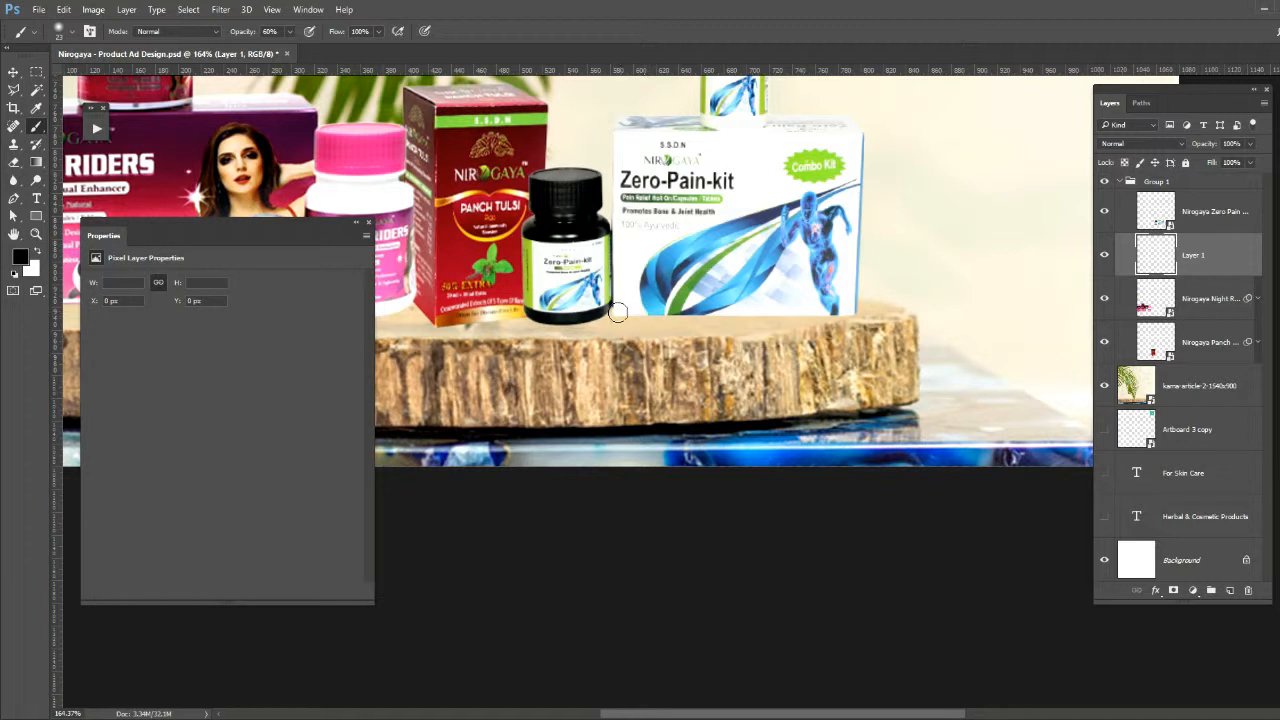
{"action": "left_click", "coordinate": [848, 307], "text": "shift"}
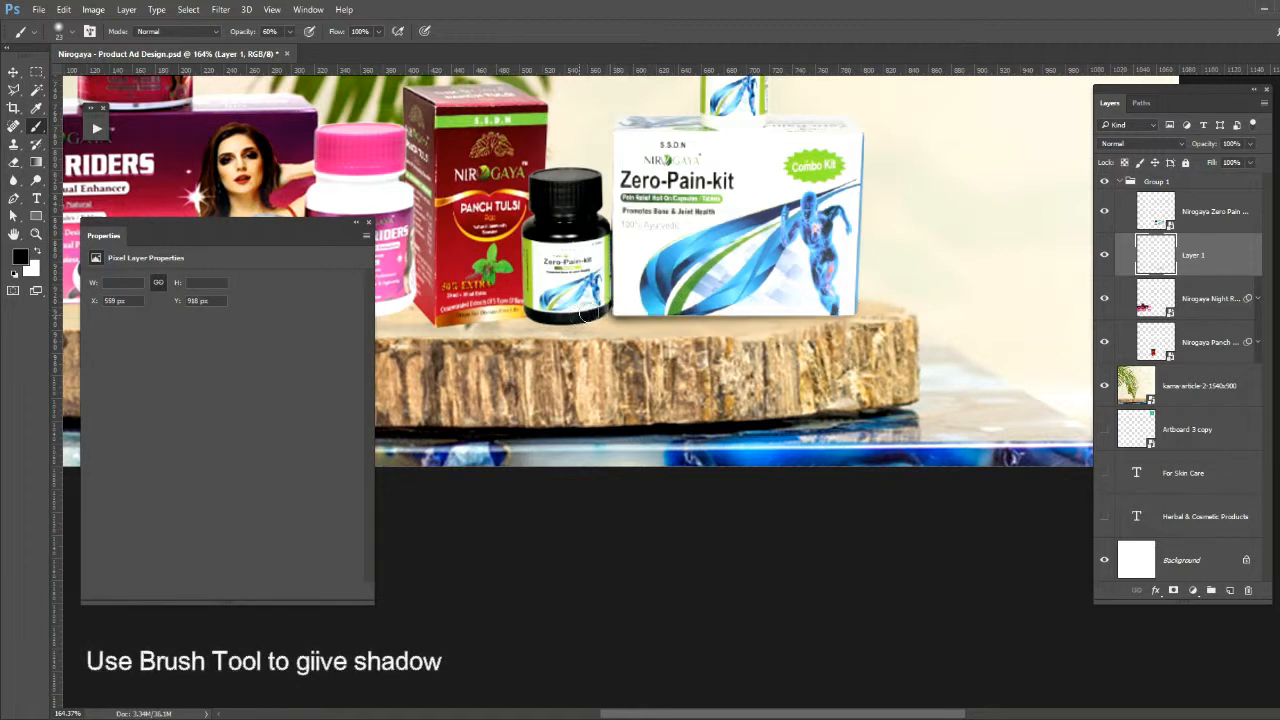
- Paint a black shadow around the base of the black Zero-Pain bottle, setting the Brush opacity to 20% for softer strokes
{"action": "left_click", "coordinate": [531, 313]}
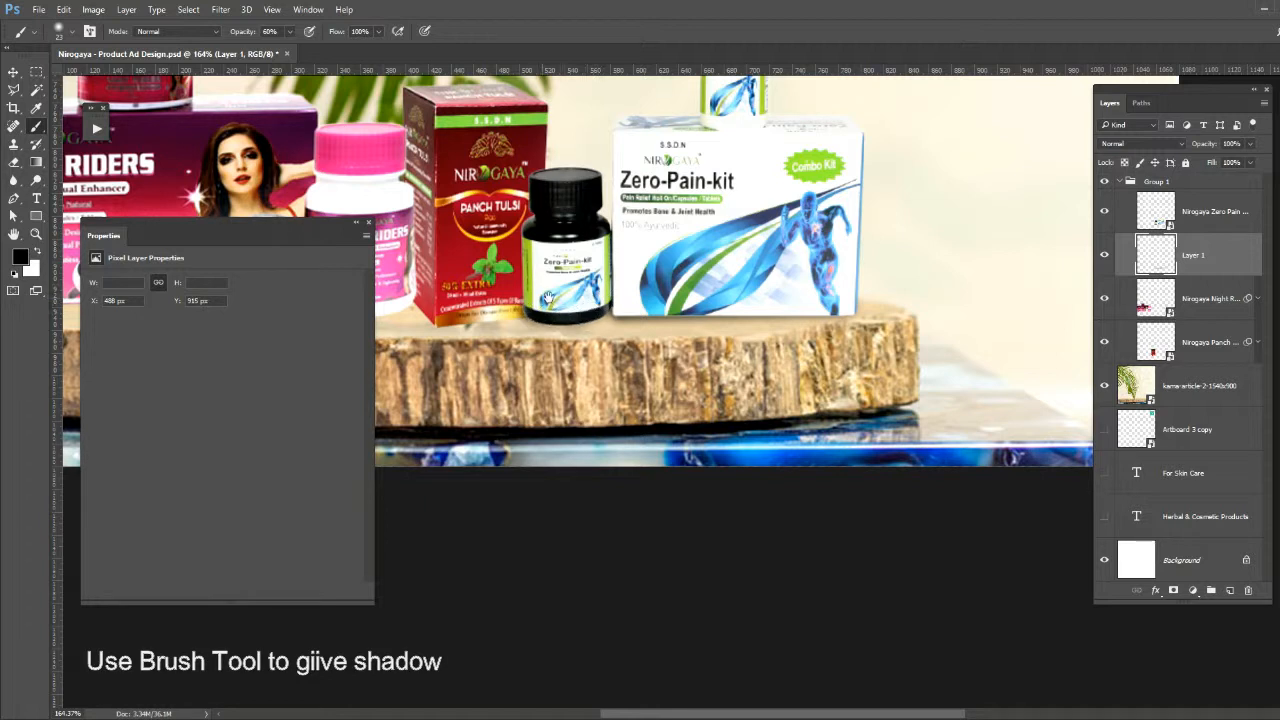
{"action": "left_click_drag", "start_coordinate": [531, 313], "coordinate": [551, 320]}
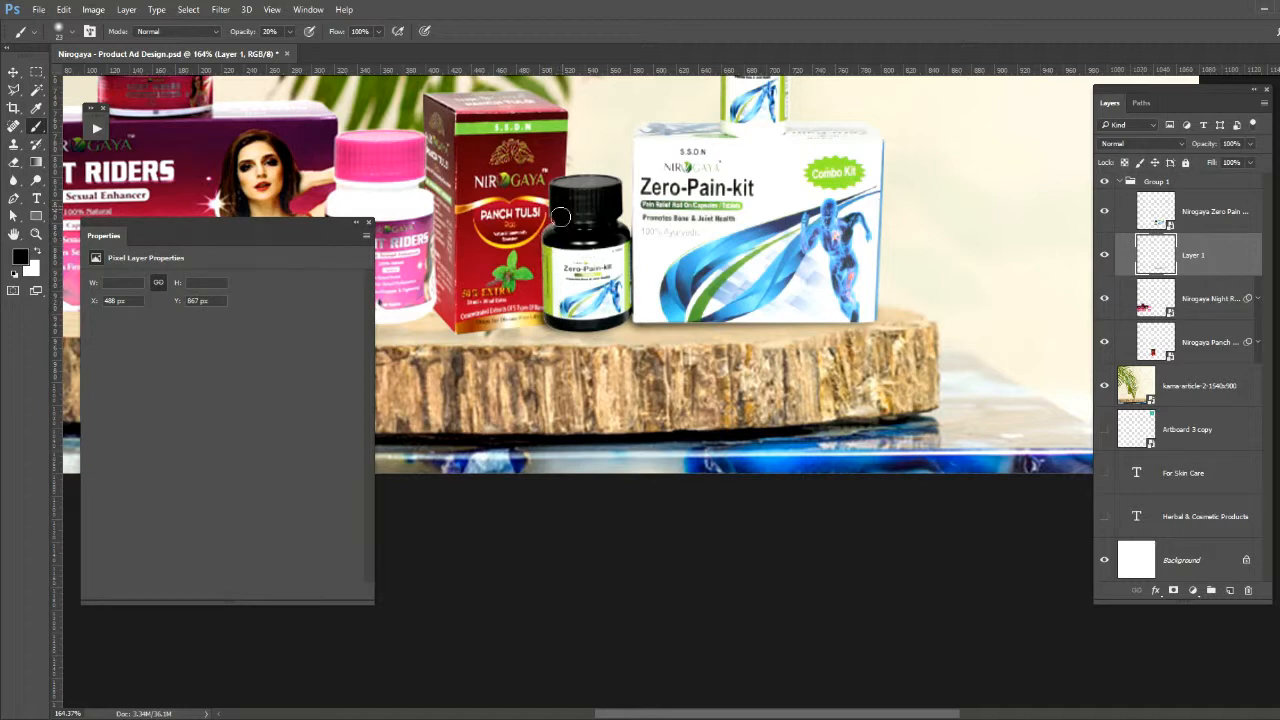
{"action": "left_click_drag", "start_coordinate": [564, 216], "coordinate": [572, 301]}
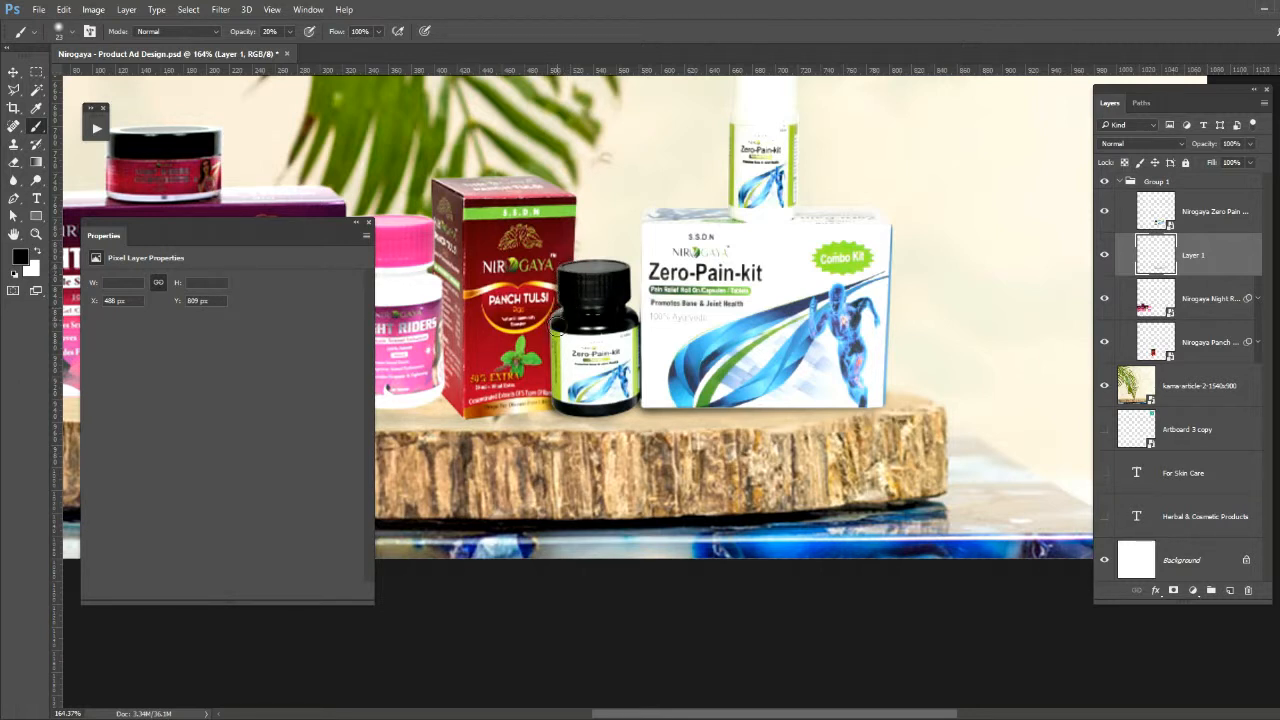
{"action": "left_click_drag", "start_coordinate": [563, 404], "coordinate": [642, 408]}
{"action": "mouse_move", "coordinate": [720, 409]}
{"action": "left_mouse_down"}
{"action": "mouse_move", "coordinate": [610, 423]}
{"action": "mouse_move", "coordinate": [836, 423]}
{"action": "left_mouse_up"}
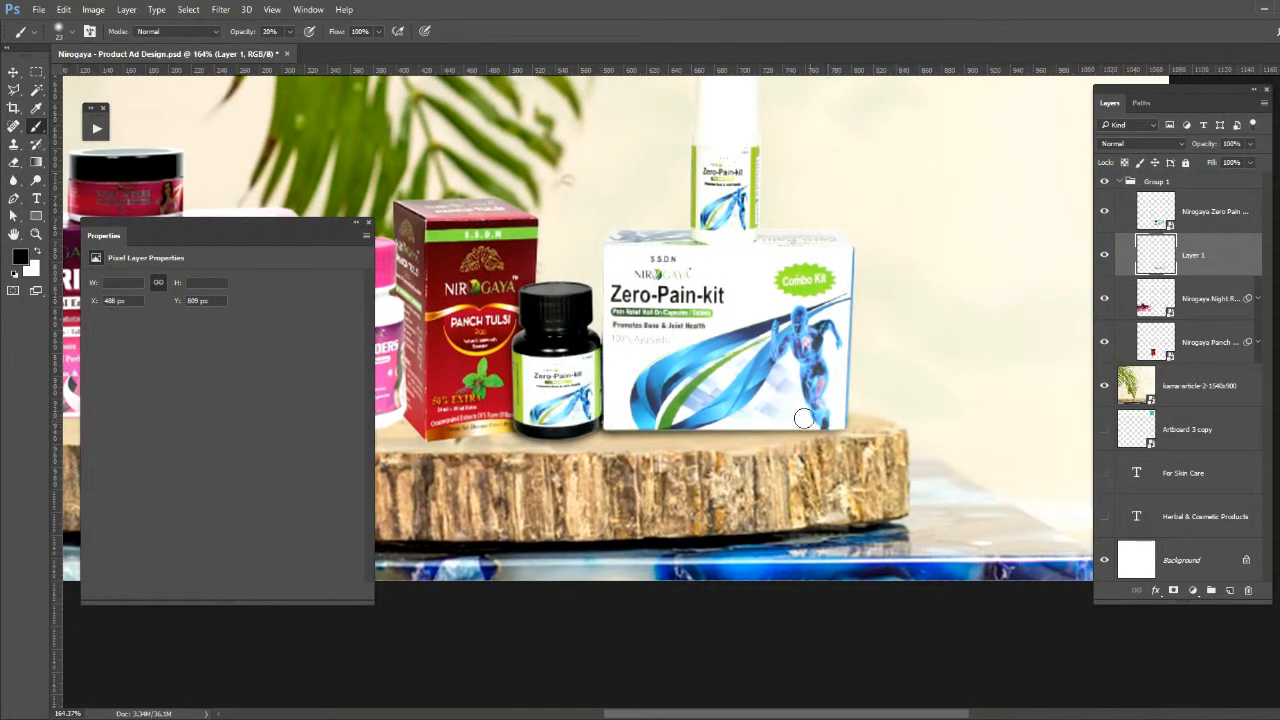
- Flatten the brush tip into a wide ellipse, enlarge it, and paint a thin shadow along the Zero-Pain-kit box's bottom edge
{"action": "right_click", "coordinate": [848, 450]}
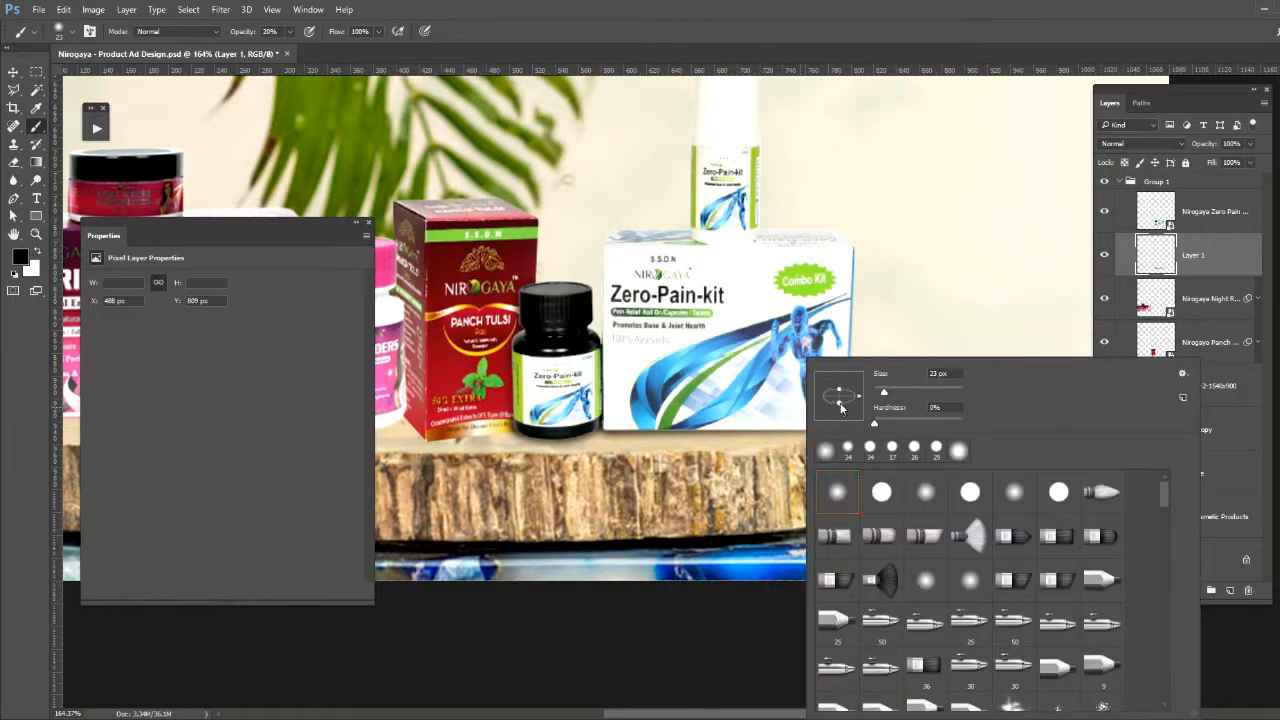
{"action": "left_click_drag", "start_coordinate": [734, 413], "coordinate": [748, 414]}
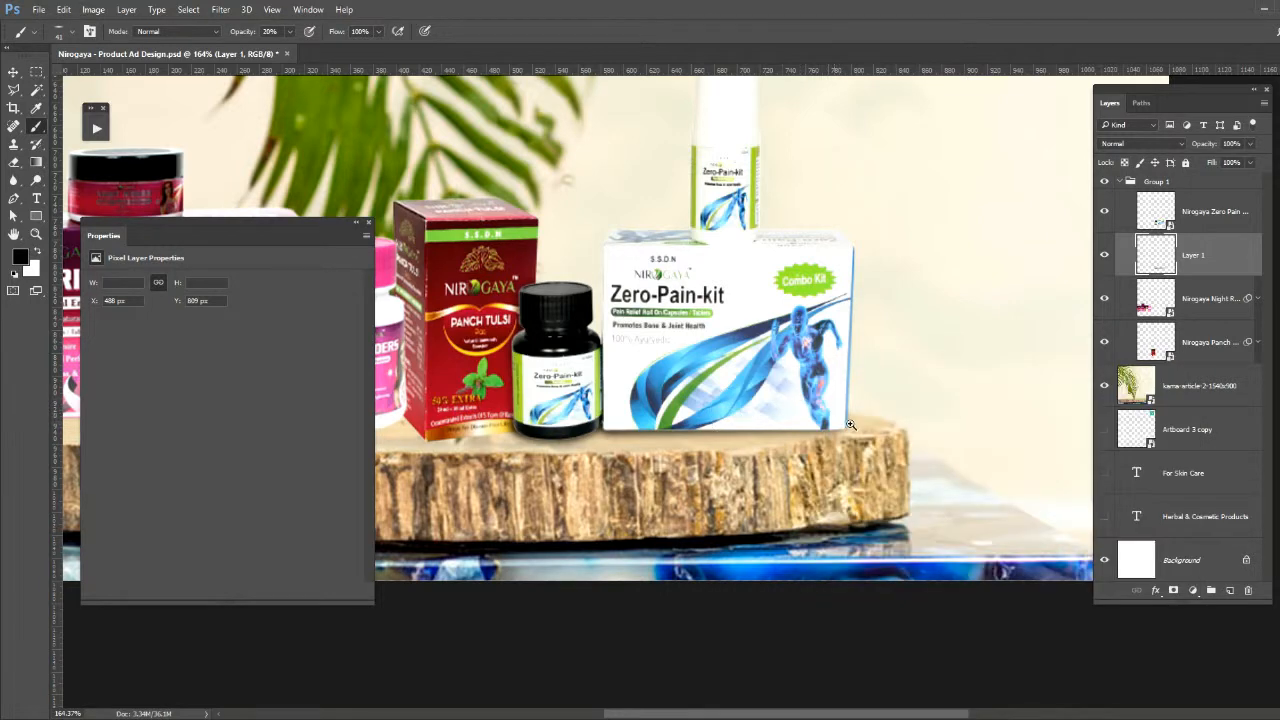
{"action": "left_click_drag", "start_coordinate": [852, 426], "coordinate": [910, 433]}
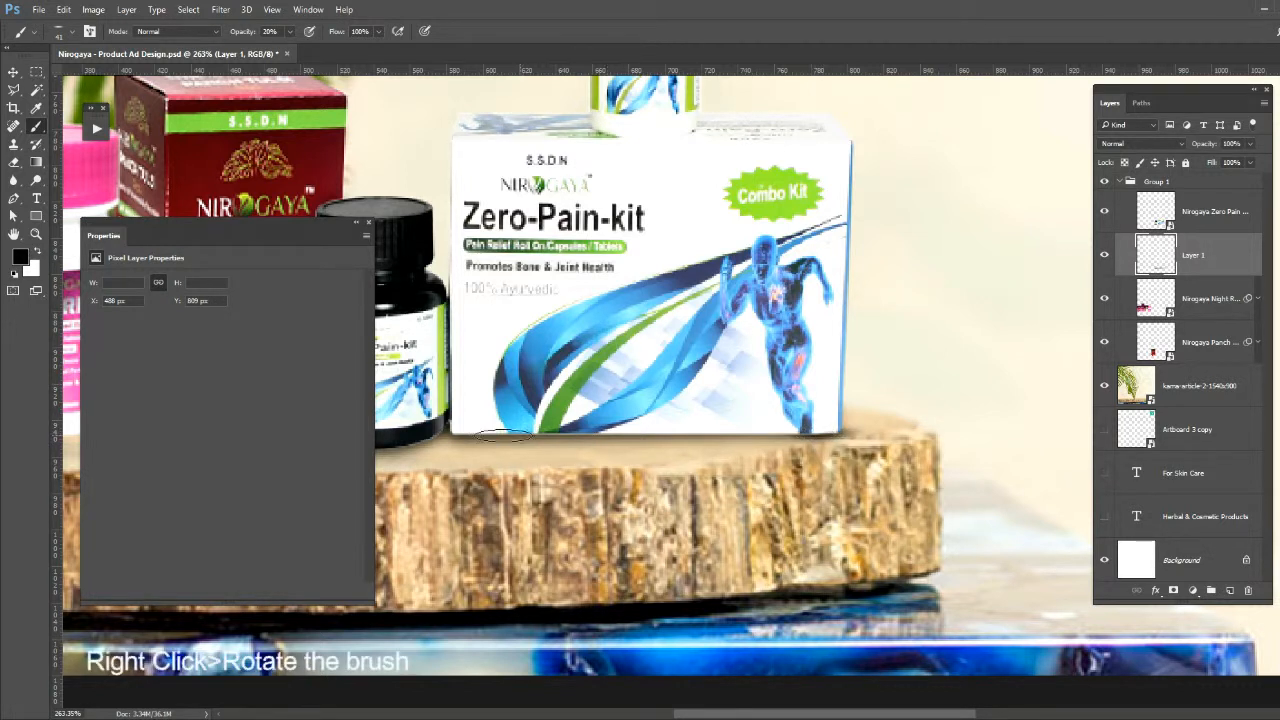
{"action": "left_click", "coordinate": [456, 433], "text": "shift"}
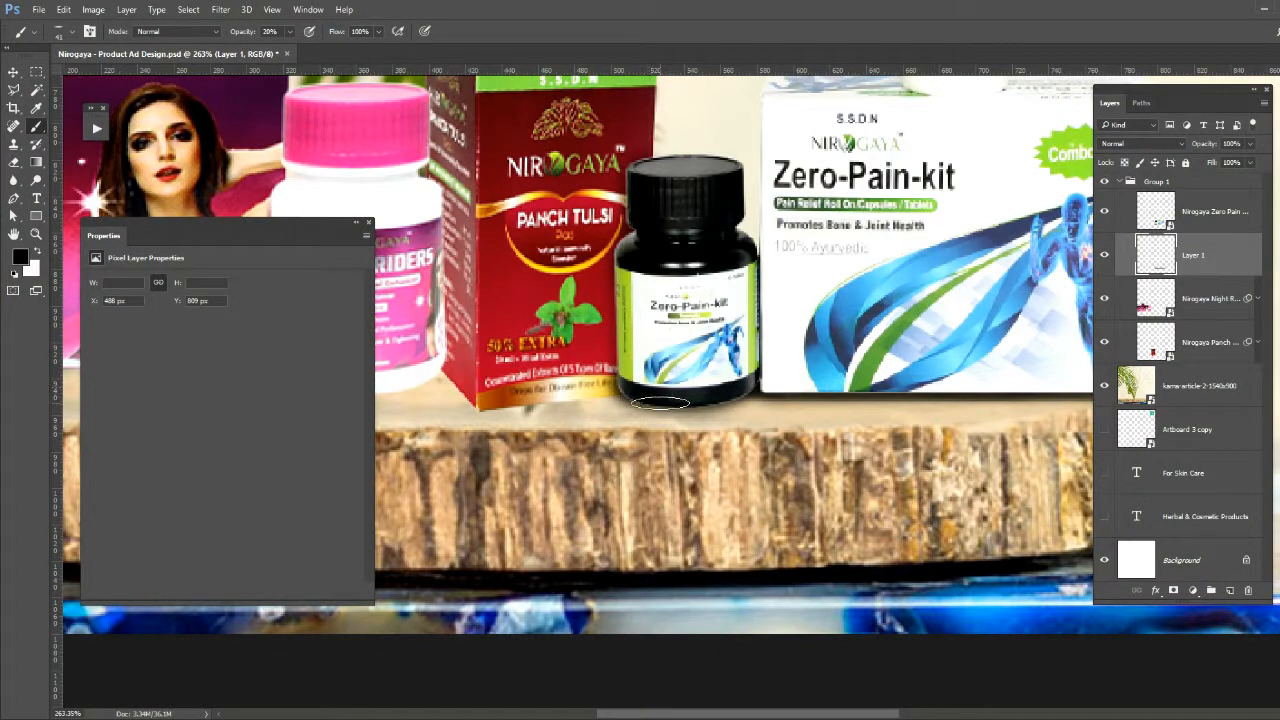
- Paint a shadow under the black Zero-Pain bottle with a flattened 60 px brush at 20% opacity and save the document
{"action": "right_click", "coordinate": [668, 404]}
{"action": "left_click_drag", "start_coordinate": [759, 392], "coordinate": [650, 405]}
{"action": "key", "text": "Return"}
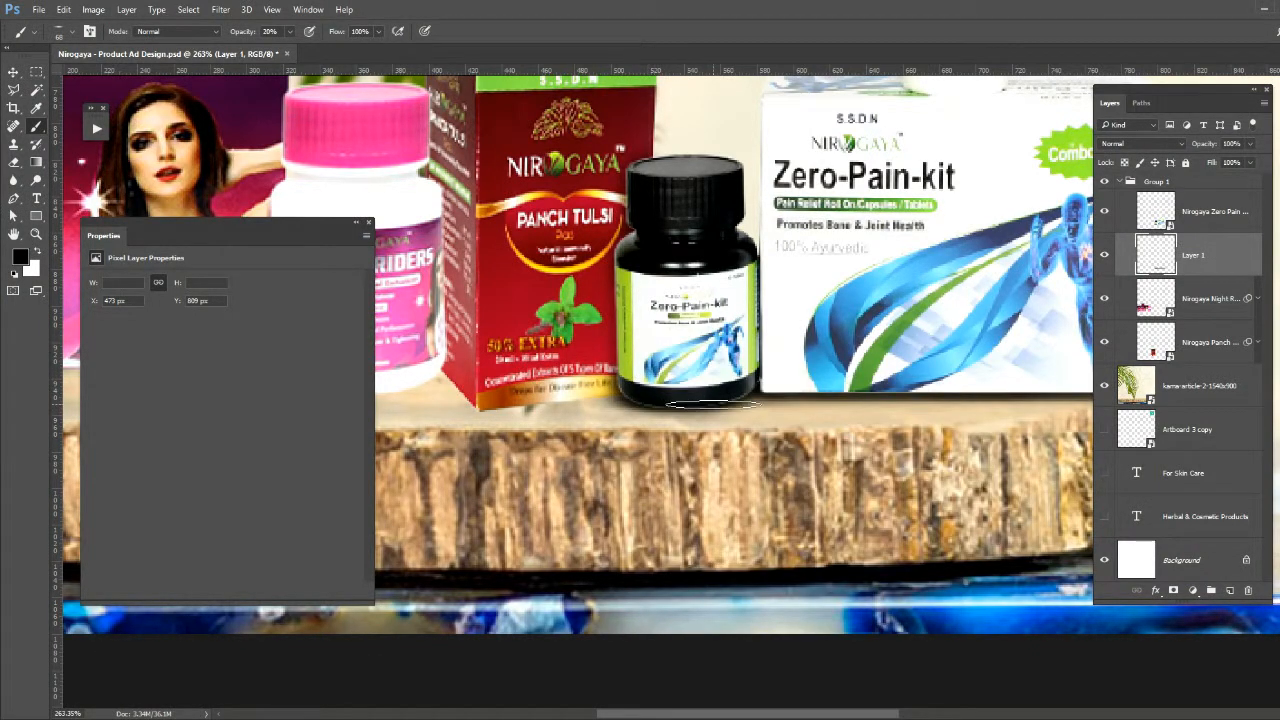
{"action": "key", "text": "ctrl+0"}
{"action": "key", "text": "ctrl+s"}
- Add a new empty layer directly above the Panch Tulsi layer, beneath the Night Riders layer
{"action": "scroll", "coordinate": [646, 596], "scroll_direction": "up", "scroll_amount": 2}
{"action": "left_click_drag", "start_coordinate": [646, 596], "coordinate": [675, 461]}
{"action": "left_click", "coordinate": [1142, 302]}
{"action": "left_click", "coordinate": [1103, 304]}
{"action": "left_click", "coordinate": [1103, 304]}
{"action": "left_click", "coordinate": [1177, 340]}
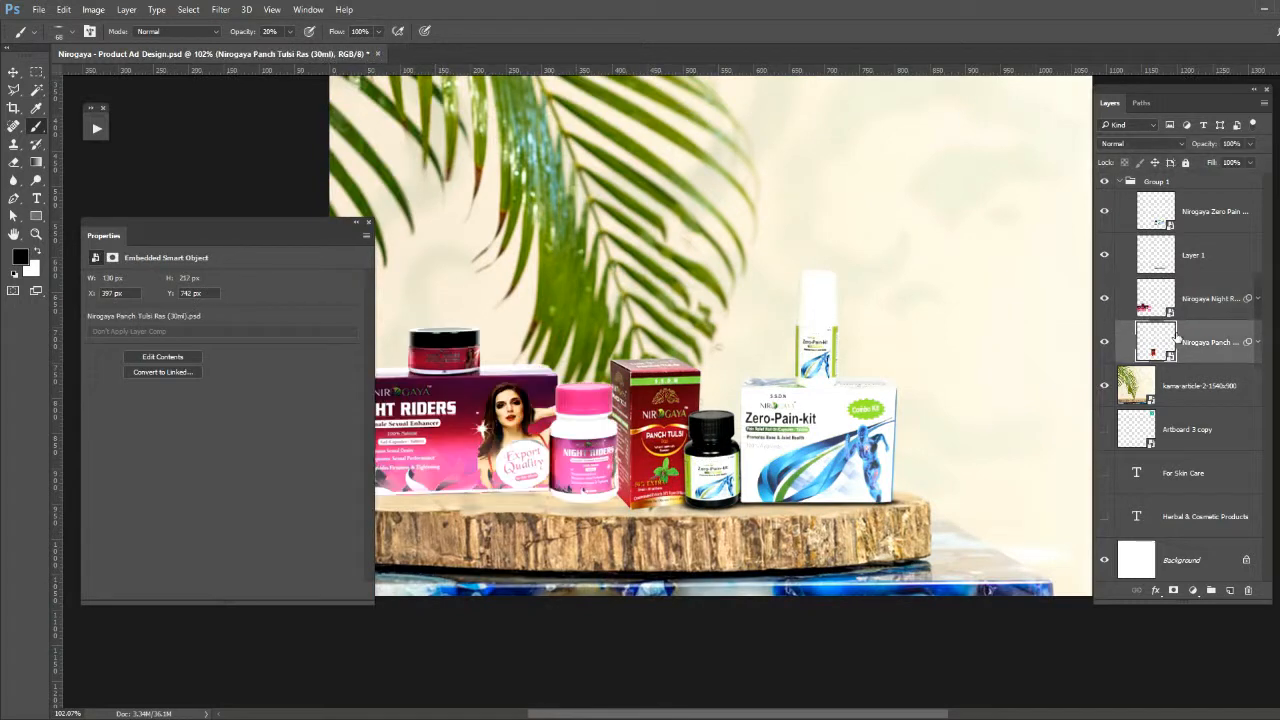
{"action": "key", "text": "ctrl+shift+alt+n"}
- Paint a shadow beneath the Night Riders box and bottle with the flattened 111 px brush at 20% opacity
{"action": "scroll", "coordinate": [571, 503], "scroll_direction": "up", "scroll_amount": 4}
{"action": "mouse_move", "coordinate": [588, 494]}
{"action": "left_mouse_down"}
{"action": "mouse_move", "coordinate": [814, 426]}
{"action": "mouse_move", "coordinate": [832, 432]}
{"action": "left_mouse_up"}
{"action": "left_click", "coordinate": [814, 429]}
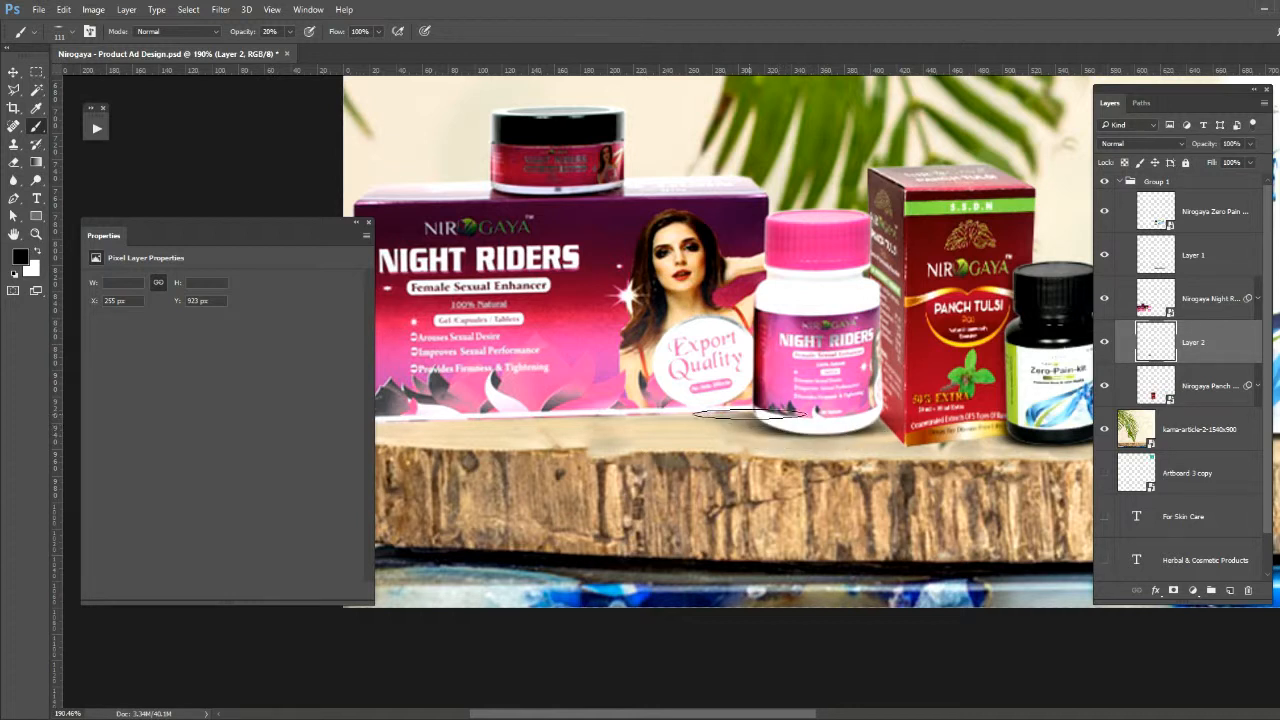
{"action": "left_click_drag", "start_coordinate": [712, 410], "coordinate": [812, 400]}
{"action": "left_click", "coordinate": [518, 417], "text": "shift"}
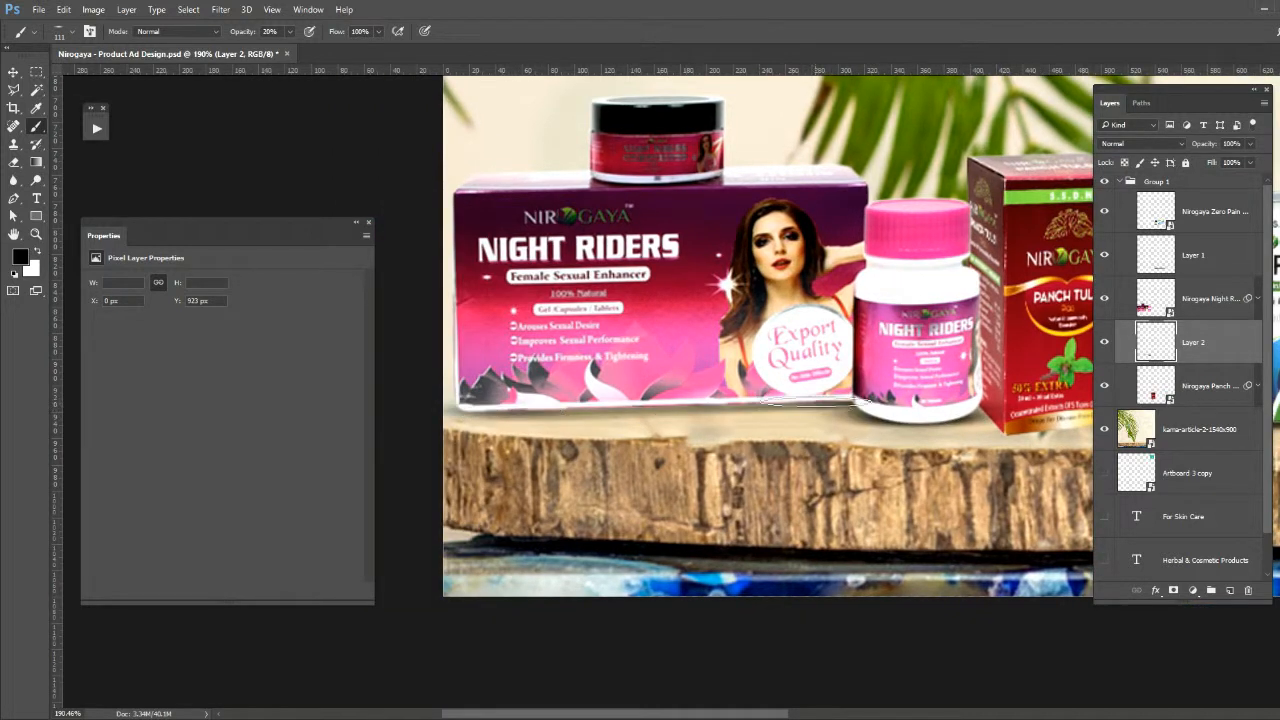
{"action": "left_click", "coordinate": [815, 398], "text": "shift"}
{"action": "left_click", "coordinate": [500, 412]}
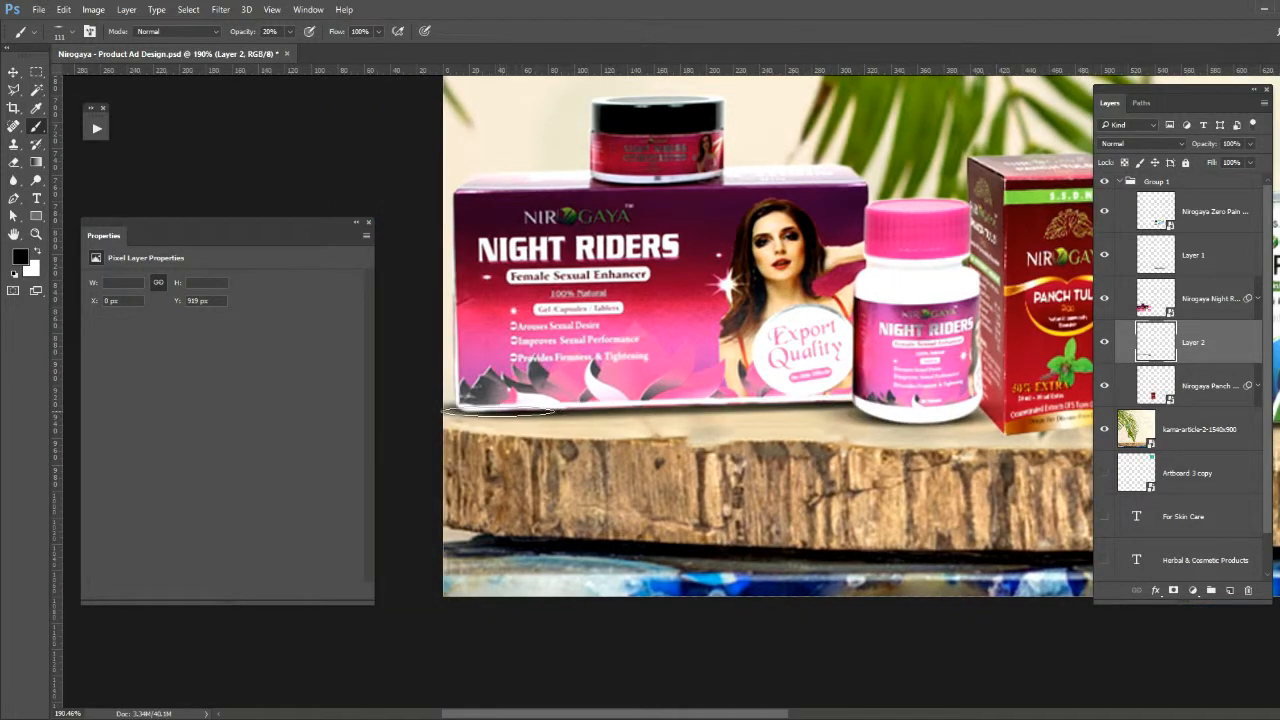
{"action": "left_click", "coordinate": [820, 401], "text": "shift"}
{"action": "left_click_drag", "start_coordinate": [903, 417], "coordinate": [804, 426]}
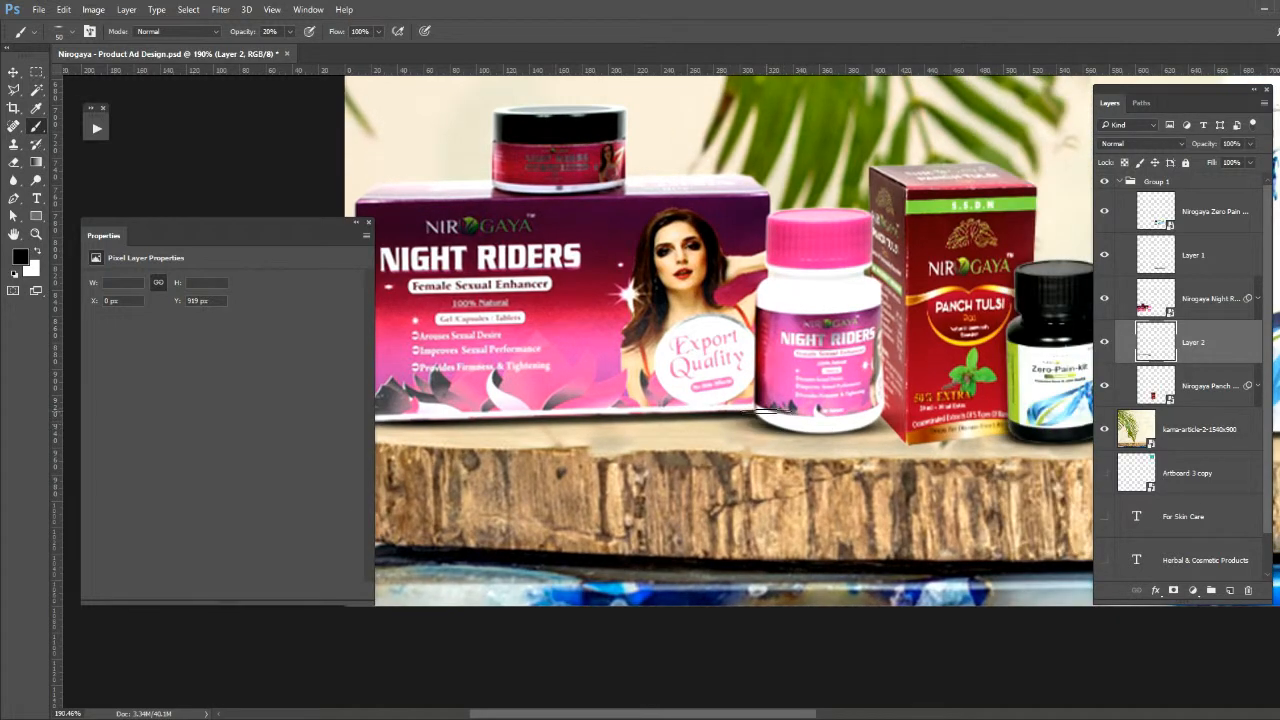
- Add a new empty layer directly below the Panch Tulsi layer inside the product group
{"action": "key", "text": "ctrl+0"}
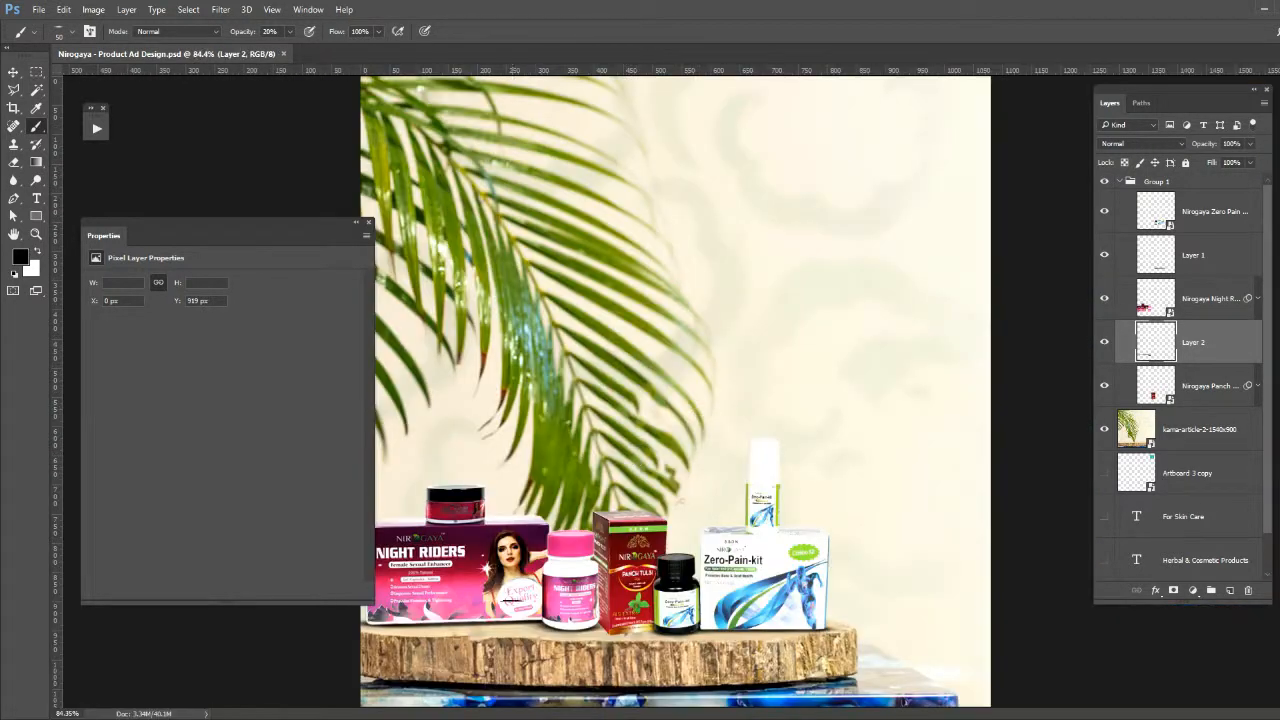
{"action": "scroll", "coordinate": [600, 690], "scroll_direction": "up", "scroll_amount": 7}
{"action": "left_click", "coordinate": [1182, 395]}
{"action": "left_click", "coordinate": [1177, 417]}
{"action": "key", "text": "ctrl+shift+n"}
{"action": "key", "text": "Return"}
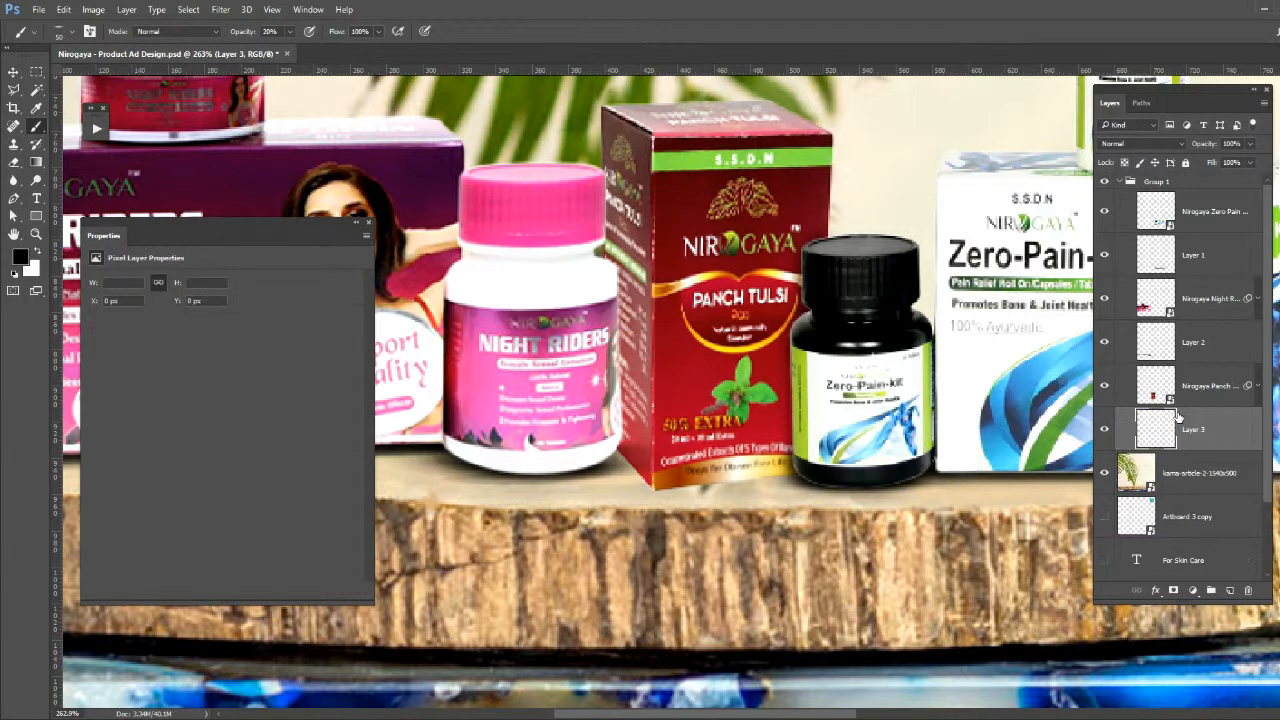
- Paint a soft shadow at the base of the Panch Tulsi box at 20% opacity, making the brush tip round again
{"action": "right_click", "coordinate": [712, 484]}
{"action": "left_click_drag", "start_coordinate": [777, 399], "coordinate": [777, 396]}
{"action": "left_click", "coordinate": [642, 482]}
{"action": "key", "text": "bracketright"}
{"action": "mouse_move", "coordinate": [685, 488]}
{"action": "left_mouse_down"}
{"action": "mouse_move", "coordinate": [756, 485]}
{"action": "mouse_move", "coordinate": [682, 489]}
{"action": "mouse_move", "coordinate": [630, 466]}
{"action": "mouse_move", "coordinate": [609, 479]}
{"action": "left_mouse_up"}
{"action": "right_click", "coordinate": [772, 483]}
{"action": "left_click", "coordinate": [632, 467]}
{"action": "right_click", "coordinate": [650, 454]}
{"action": "right_click", "coordinate": [601, 426], "text": "alt"}
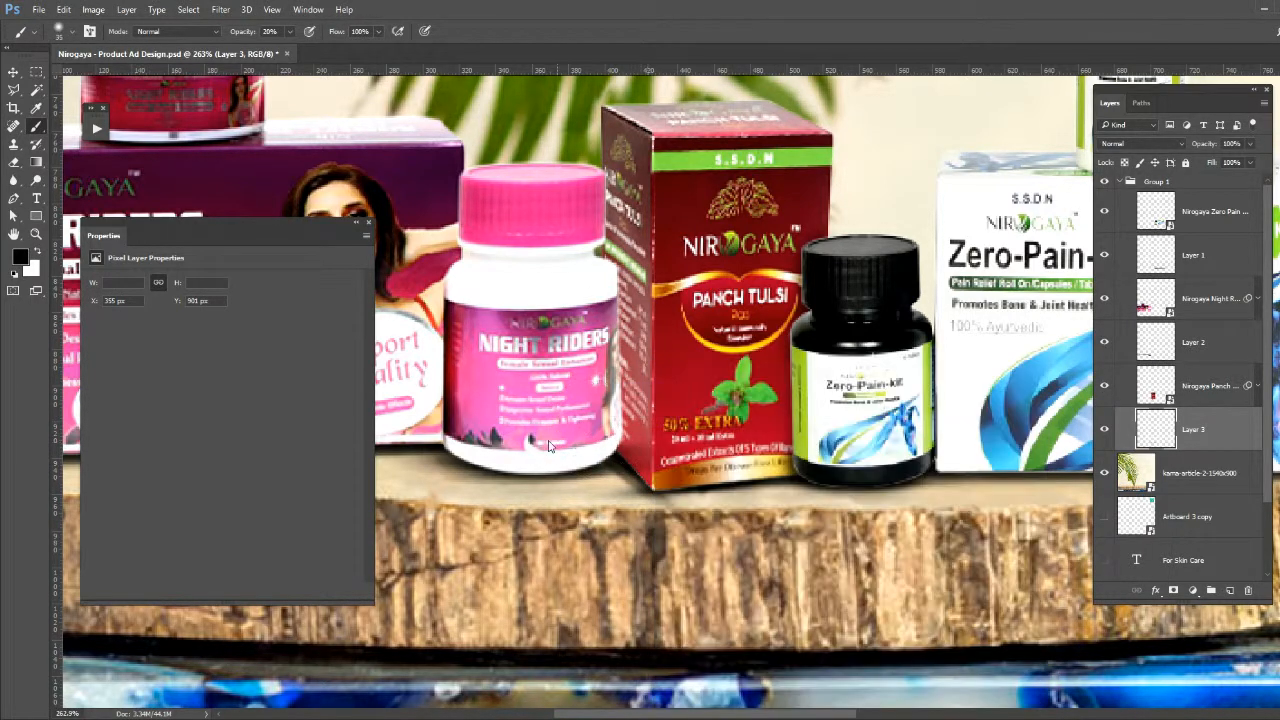
- Extend the shadow beneath the Panch Tulsi box with a 20 px brush at 10% opacity
{"action": "left_click_drag", "start_coordinate": [642, 483], "coordinate": [535, 485]}
{"action": "left_click_drag", "start_coordinate": [725, 478], "coordinate": [806, 486]}
{"action": "left_click_drag", "start_coordinate": [765, 488], "coordinate": [586, 491]}
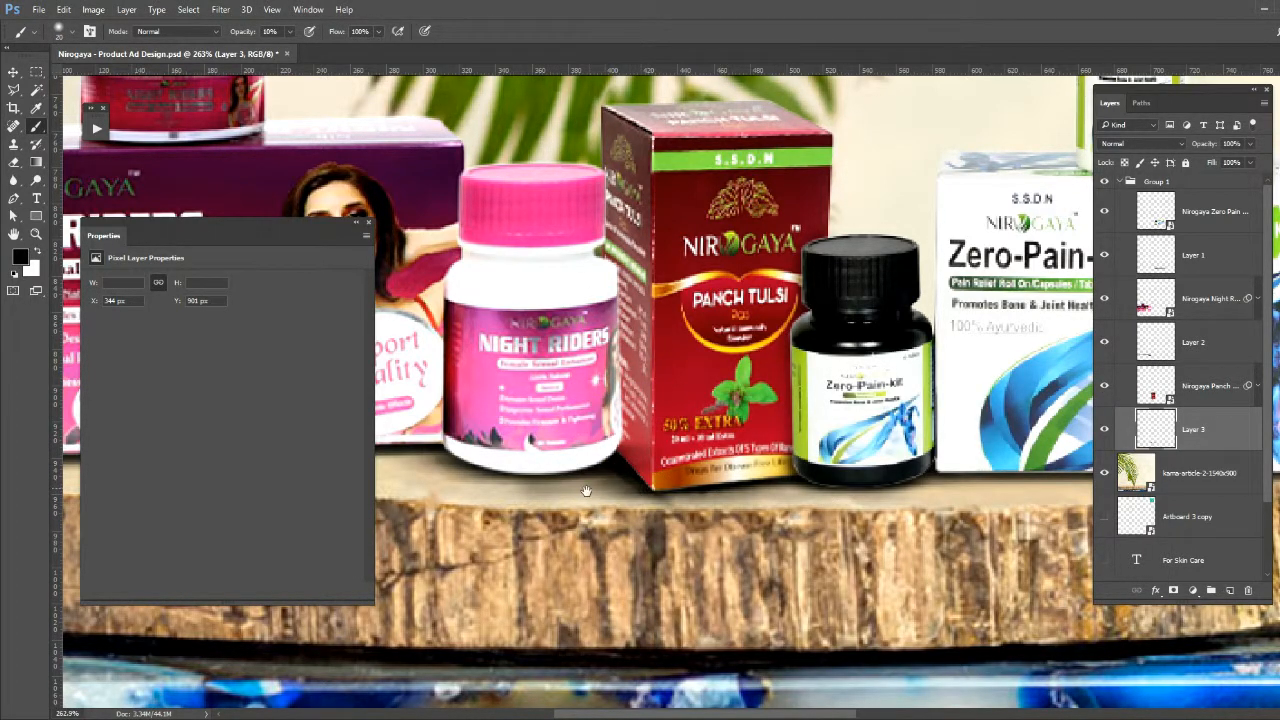
{"action": "left_click_drag", "start_coordinate": [705, 541], "coordinate": [880, 512]}
{"action": "key", "text": "e"}
{"action": "left_click", "coordinate": [838, 476]}
{"action": "key", "text": "ctrl+z"}
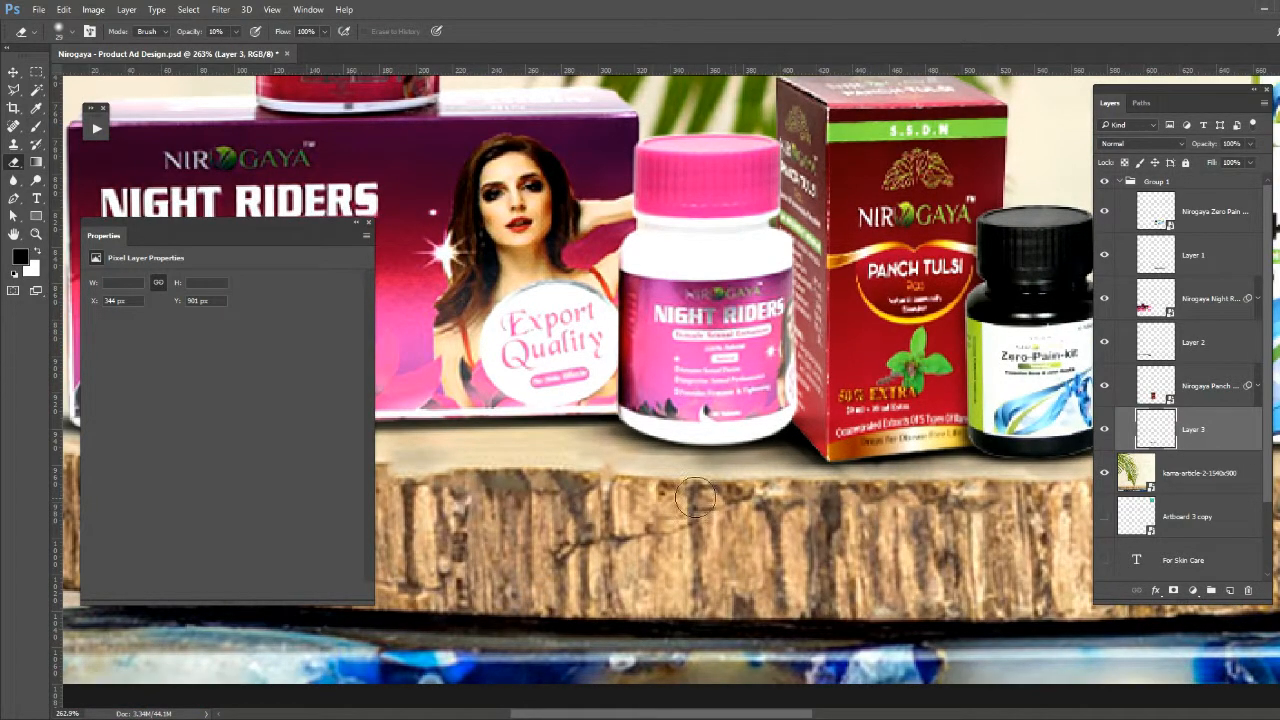
{"action": "key", "text": "x"}
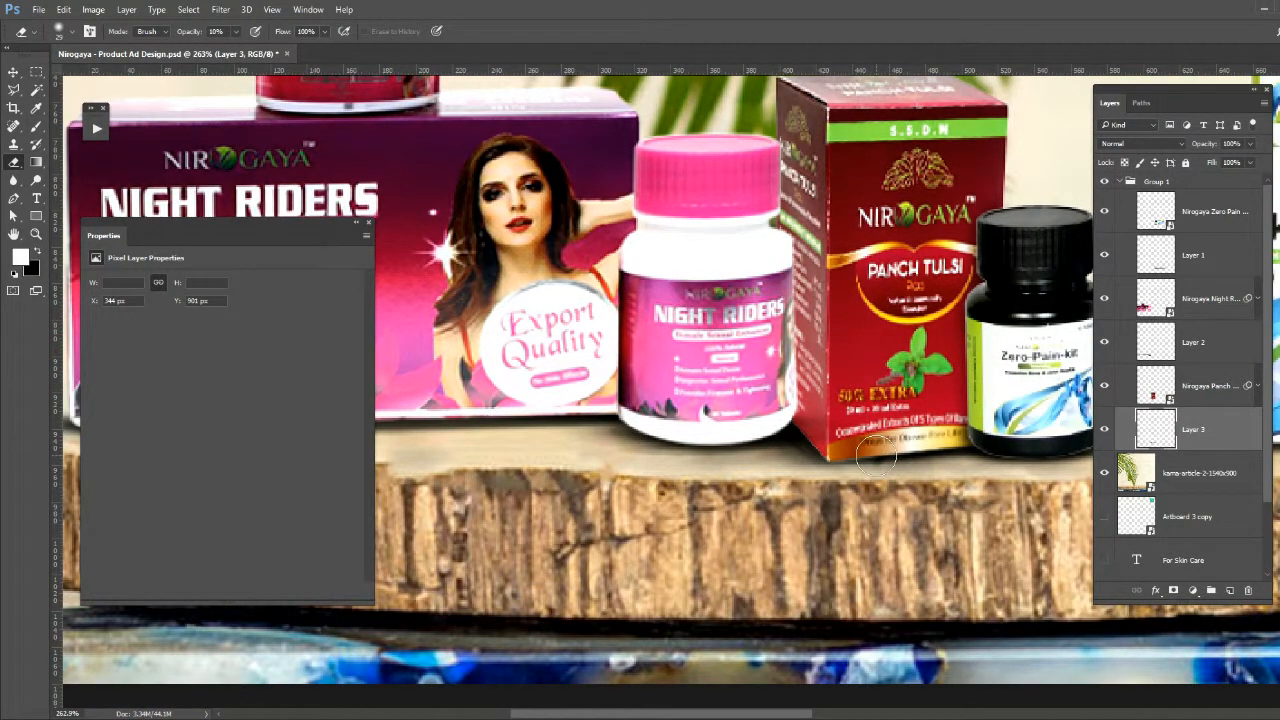
{"action": "key", "text": "b"}
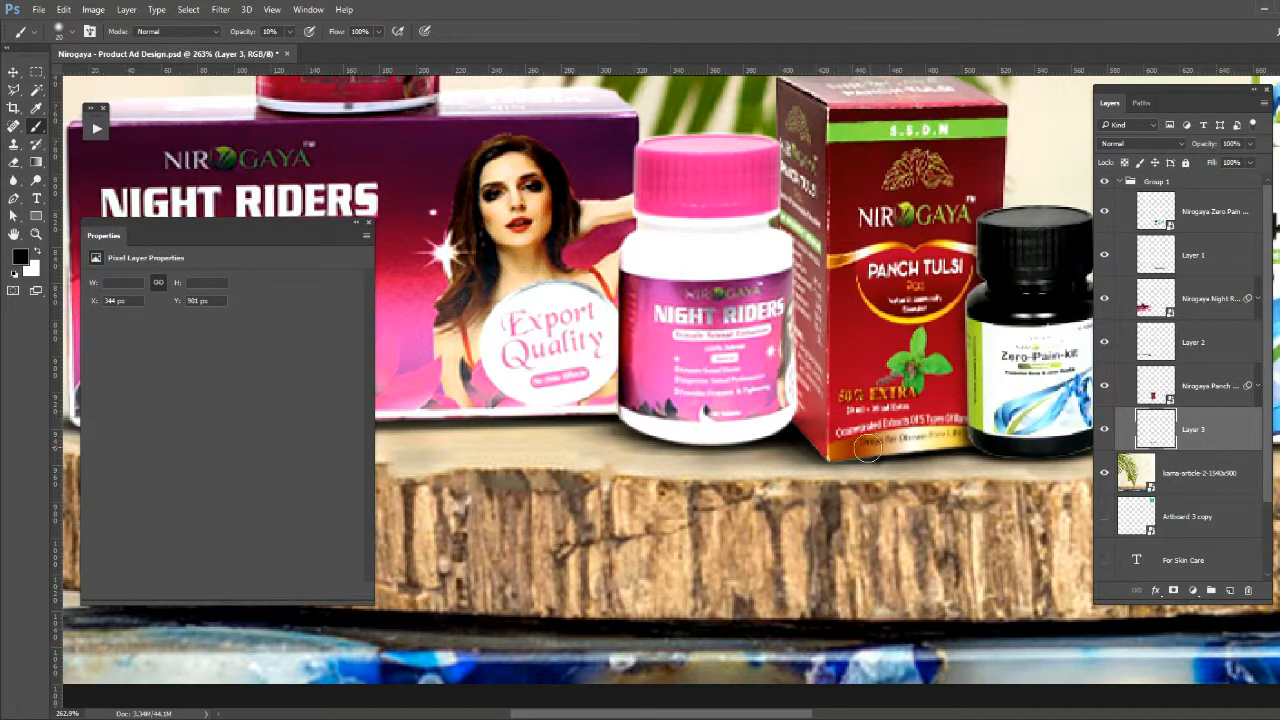
- Paint a faint shadow along the base of the Night Riders box at 10% brush opacity and save the document
{"action": "left_click_drag", "start_coordinate": [644, 417], "coordinate": [876, 425]}
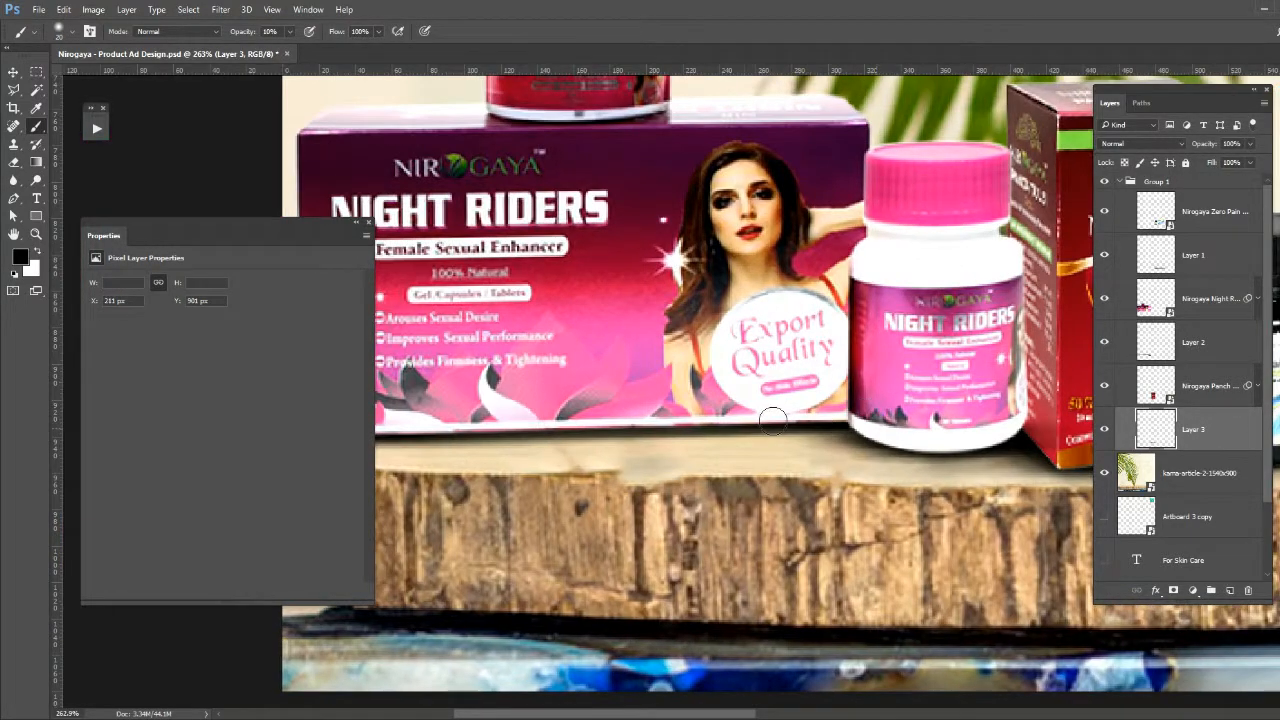
{"action": "left_click_drag", "start_coordinate": [773, 418], "coordinate": [931, 378]}
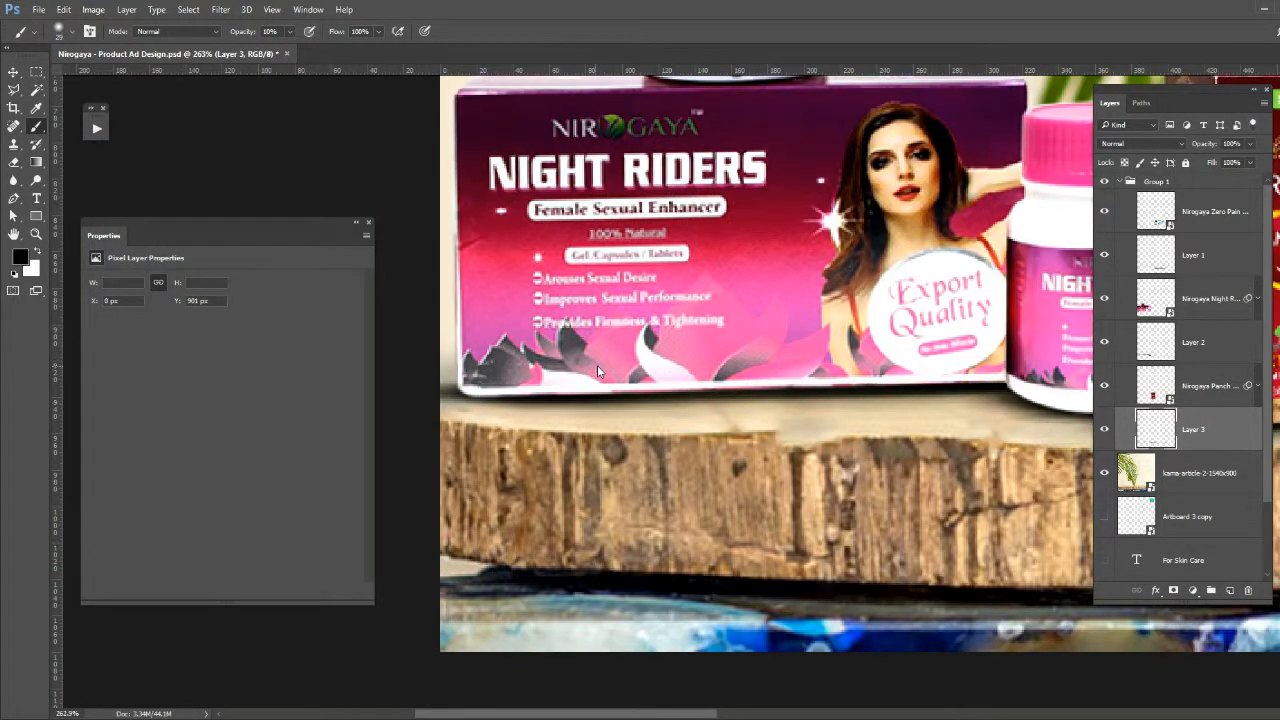
{"action": "key", "text": "ctrl+0"}
{"action": "key", "text": "ctrl+s"}
{"action": "key", "text": "v"}
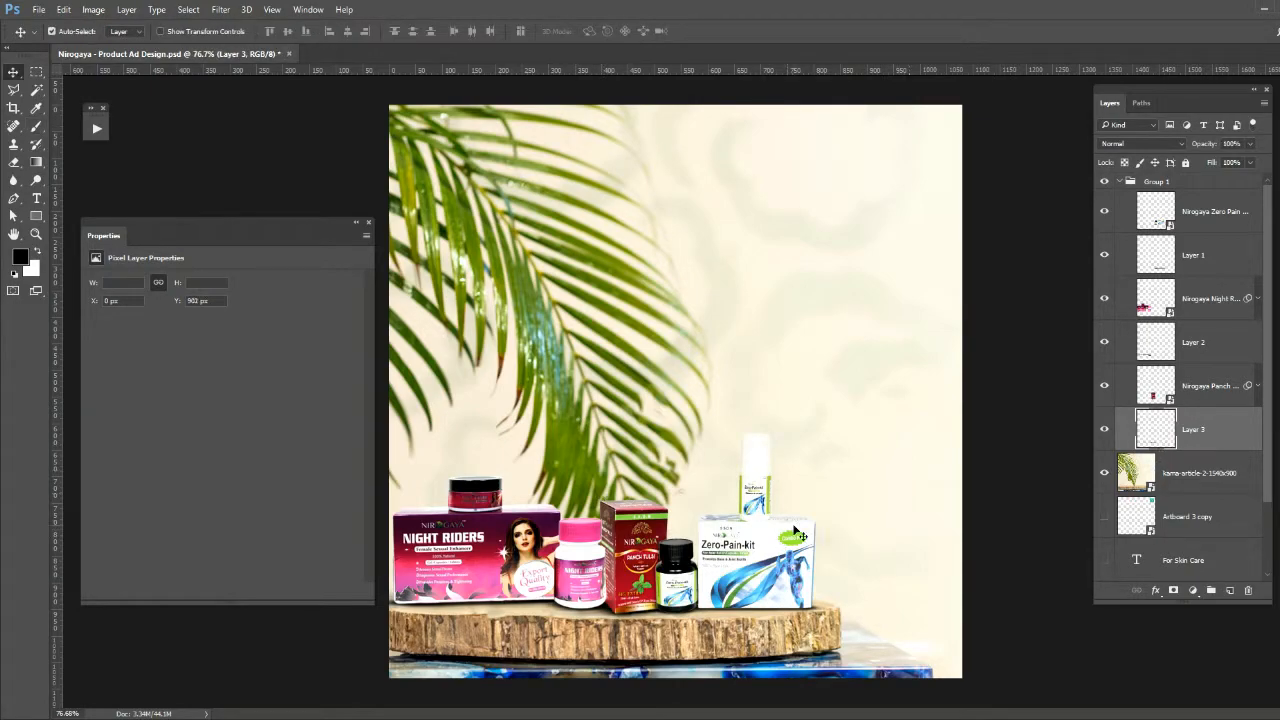
{"action": "key", "text": "h"}
{"action": "scroll", "coordinate": [677, 374], "scroll_direction": "up", "scroll_amount": 3}
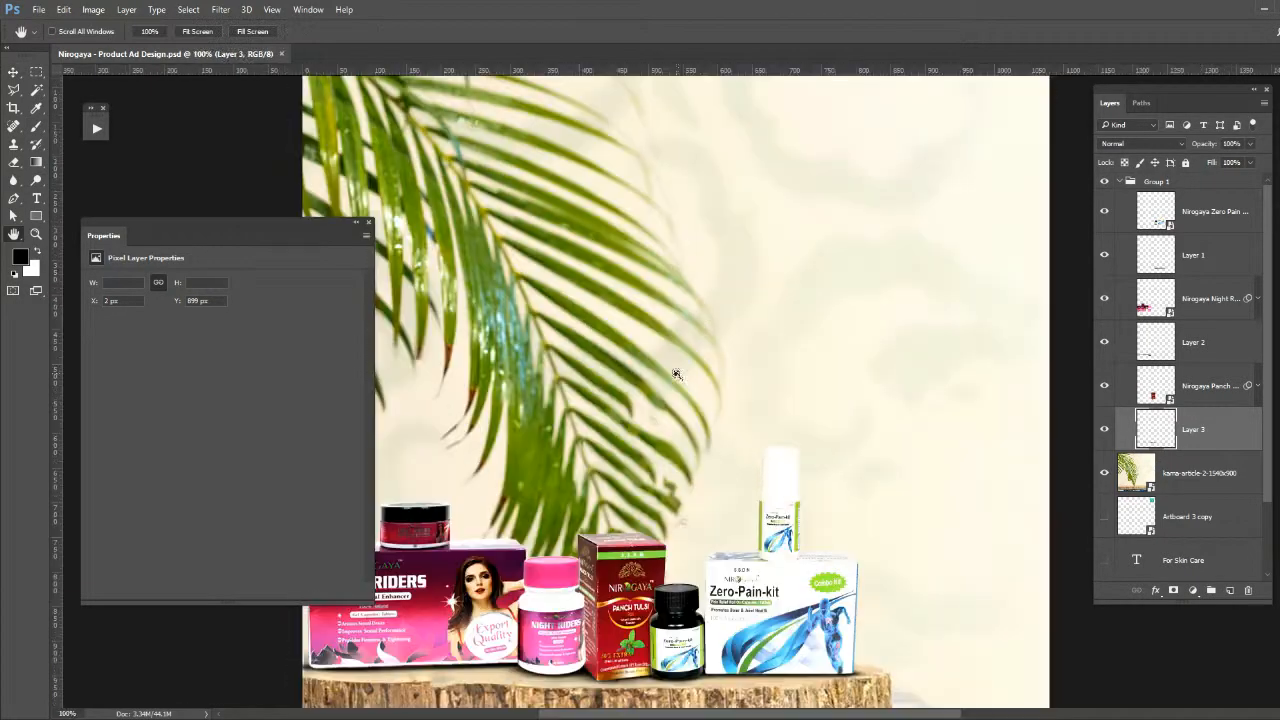
{"action": "scroll", "coordinate": [665, 383], "scroll_direction": "down", "scroll_amount": 2}
{"action": "scroll", "coordinate": [677, 388], "scroll_direction": "down", "scroll_amount": 1}
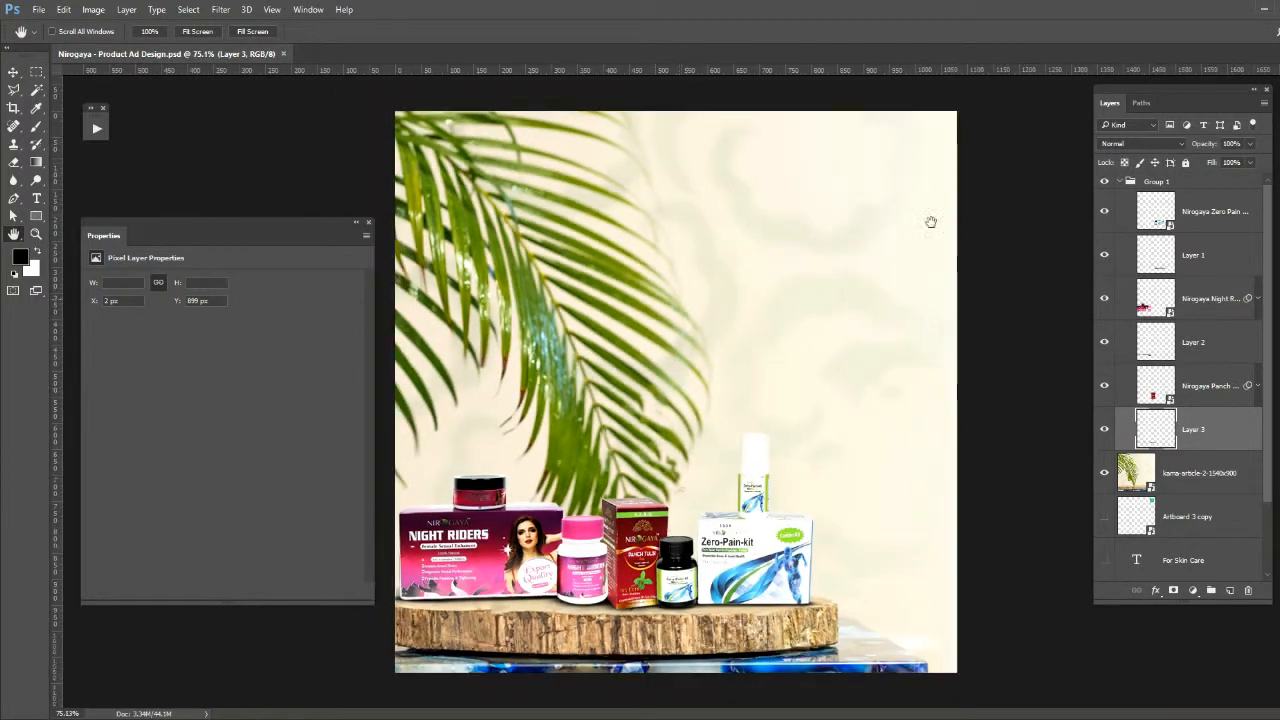
- Collapse the product group and rename it as Product, and move the kama-article-2-1540x900 image directly above the Background layer
{"action": "left_click", "coordinate": [1130, 184]}
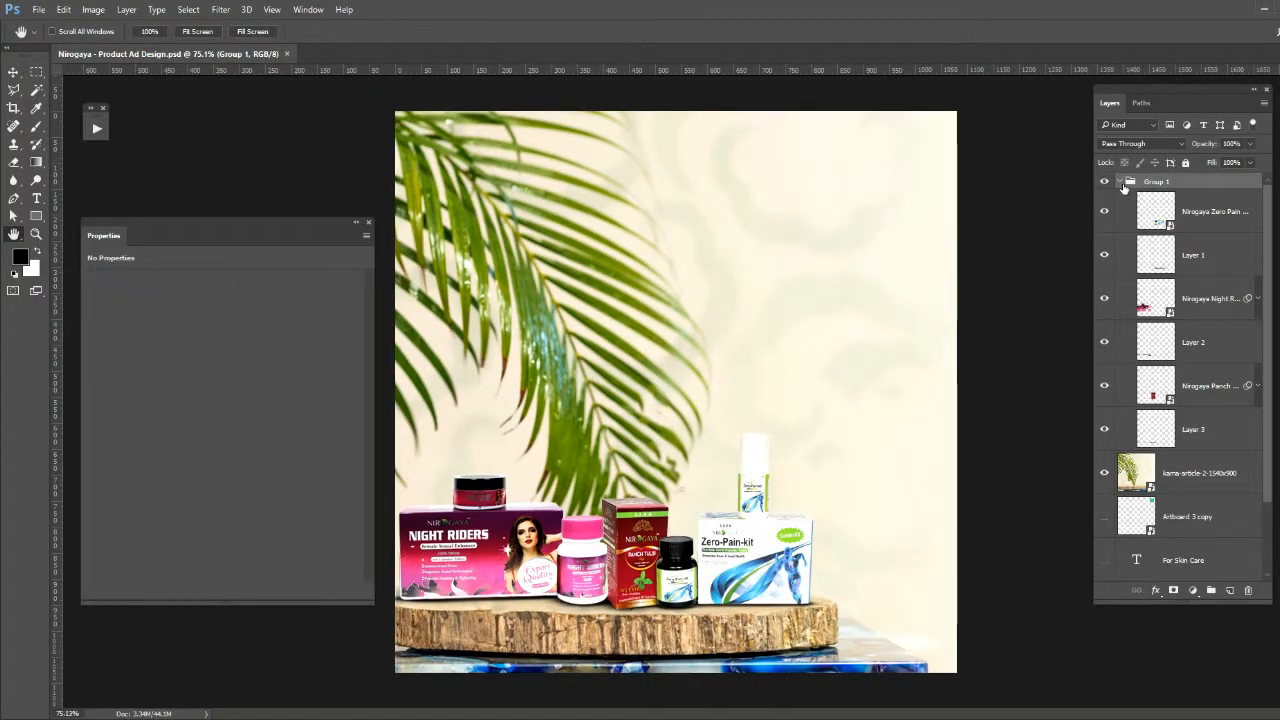
{"action": "left_click", "coordinate": [1120, 182]}
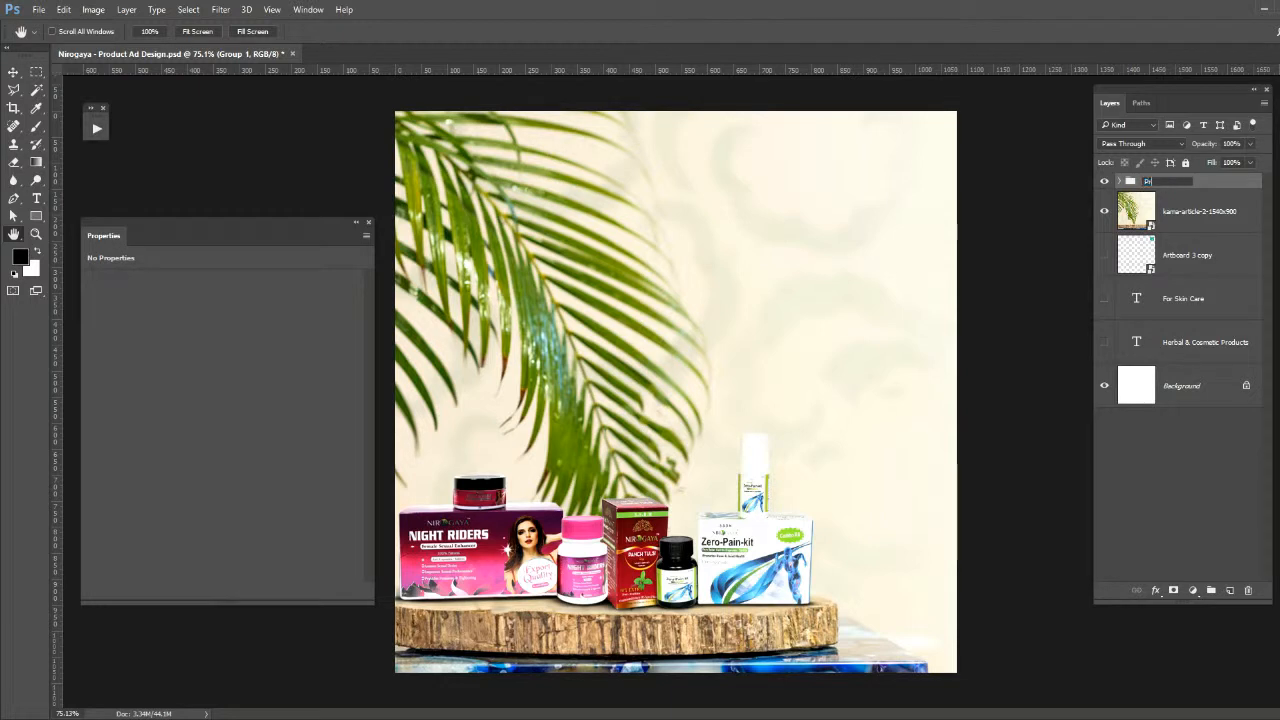
{"action": "left_click", "coordinate": [1158, 210]}
{"action": "key", "text": "ctrl+shift+bracketleft"}
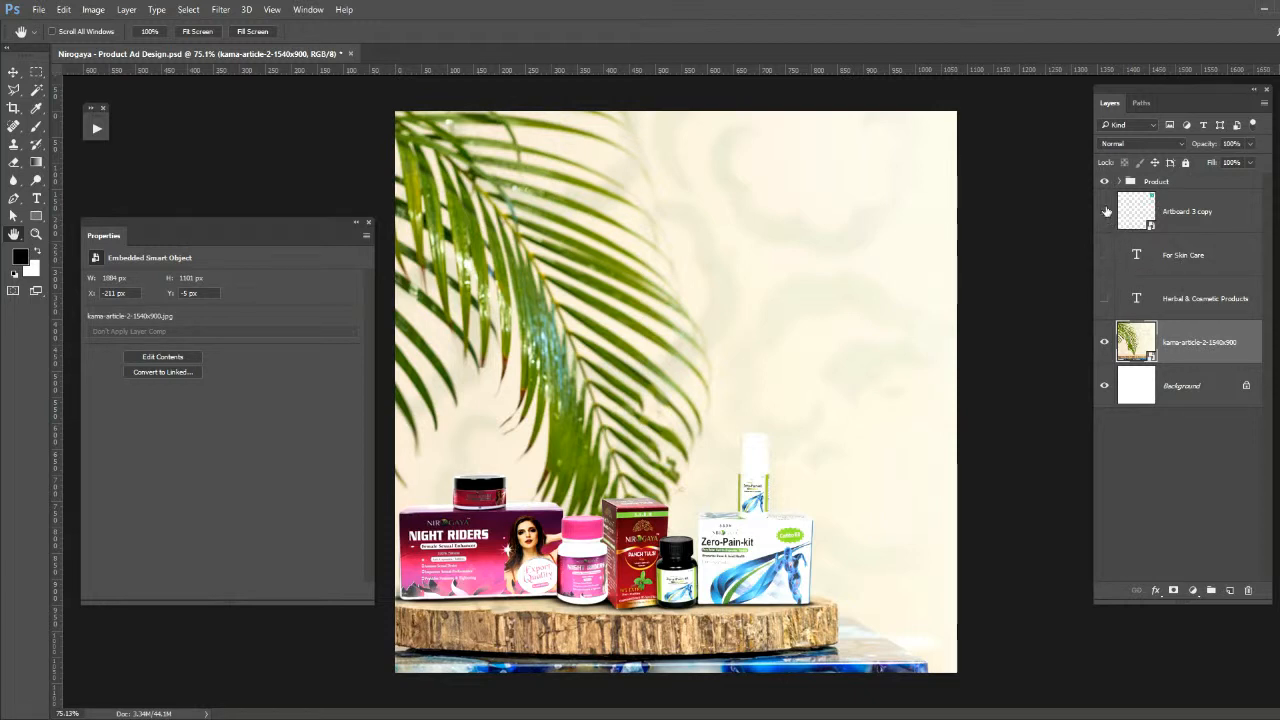
- Show the hidden Artboard 3 copy layer and rename it as Logo
{"action": "left_click", "coordinate": [1106, 211]}
{"action": "double_click", "coordinate": [1190, 212]}
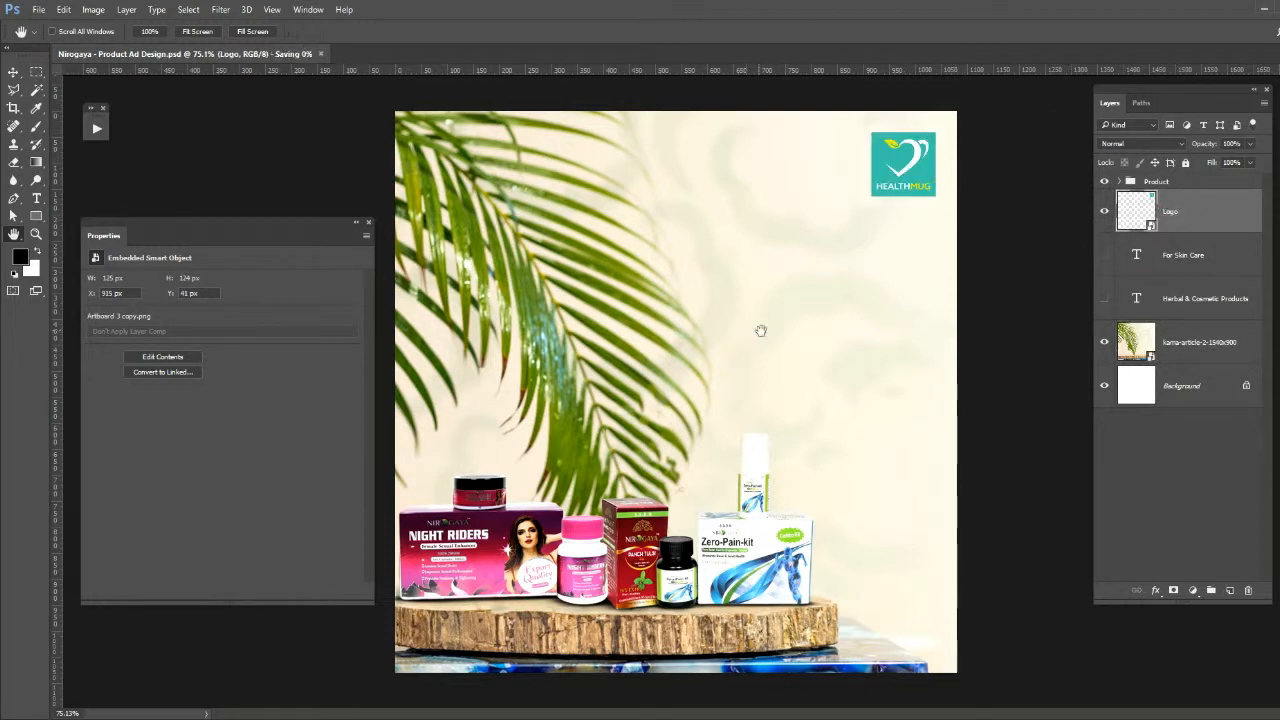
{"action": "key", "text": "v"}
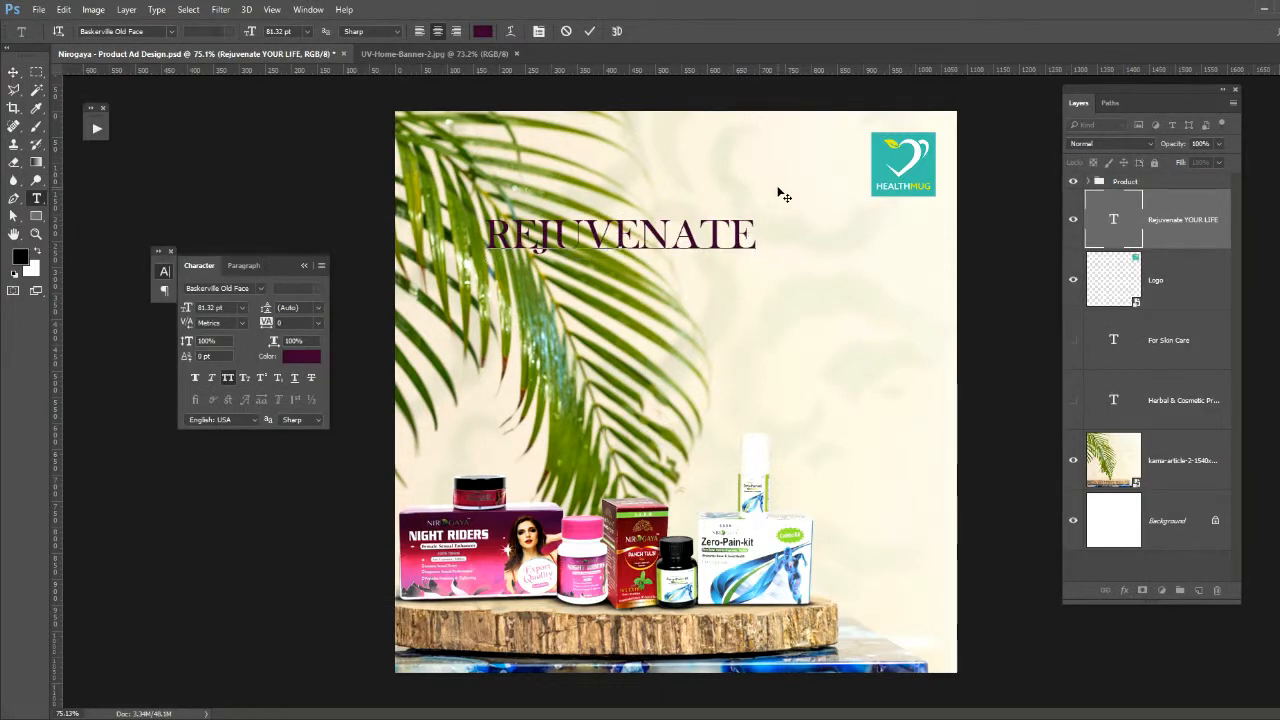
- Complete the Baskerville Old Face headline after REJUVENATE with "YOUR LIFE" and "WITH" on separate lines, and save the document
{"action": "type", "text": "YOUR LIFE"}
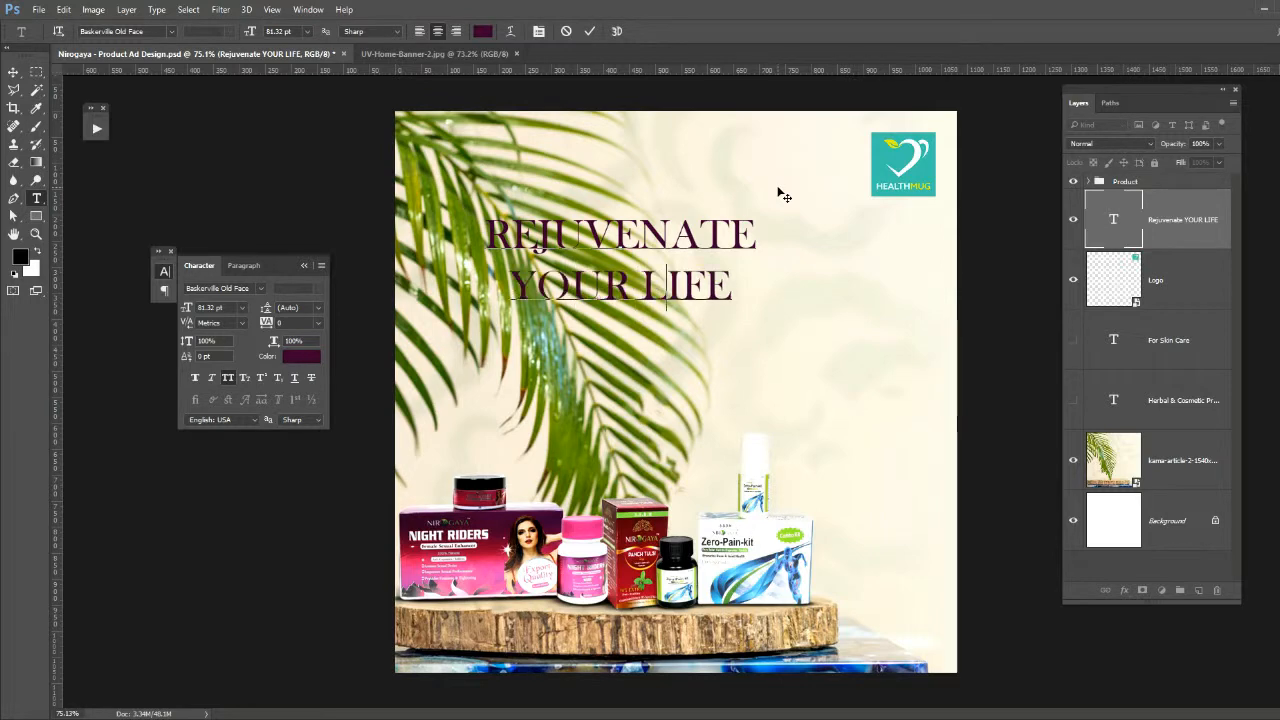
{"action": "left_click", "coordinate": [13, 72]}
{"action": "key", "text": "ctrl+s"}
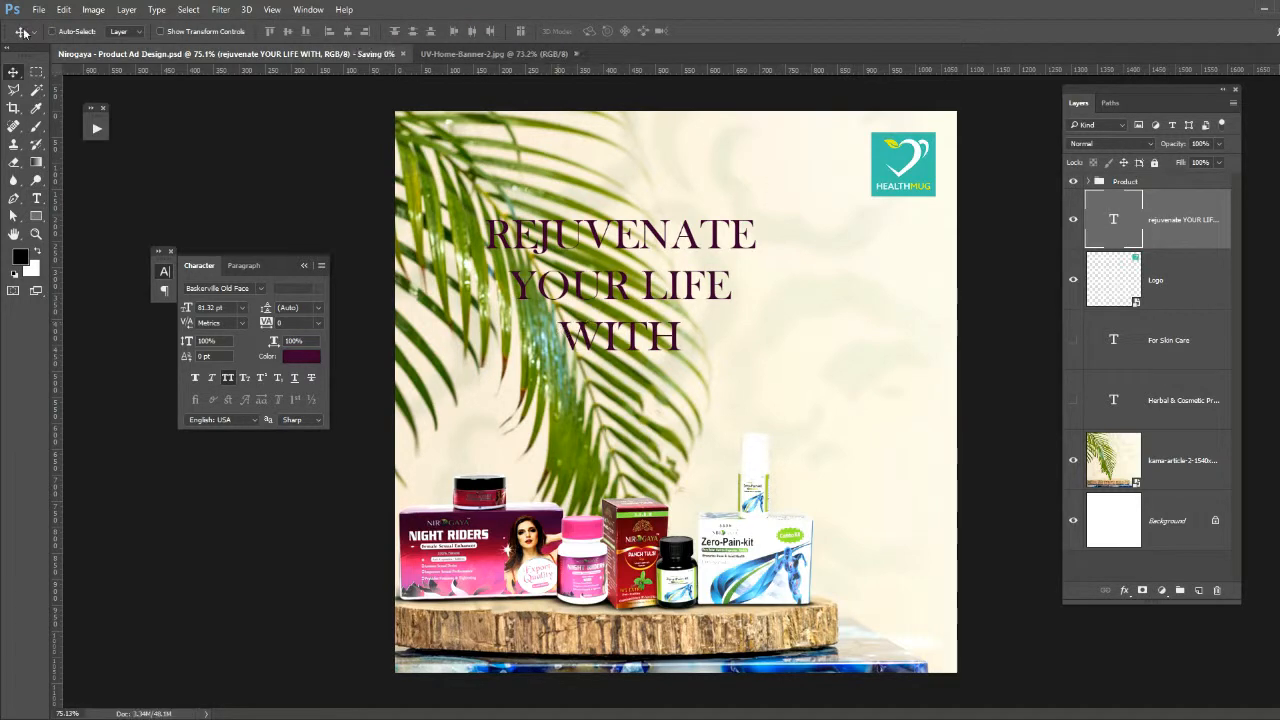
- Place the Nirogaya logo image centred beneath the headline's last line and select it together with the headline
{"action": "left_click", "coordinate": [39, 10]}
{"action": "left_click", "coordinate": [130, 267]}
{"action": "double_click", "coordinate": [725, 215]}
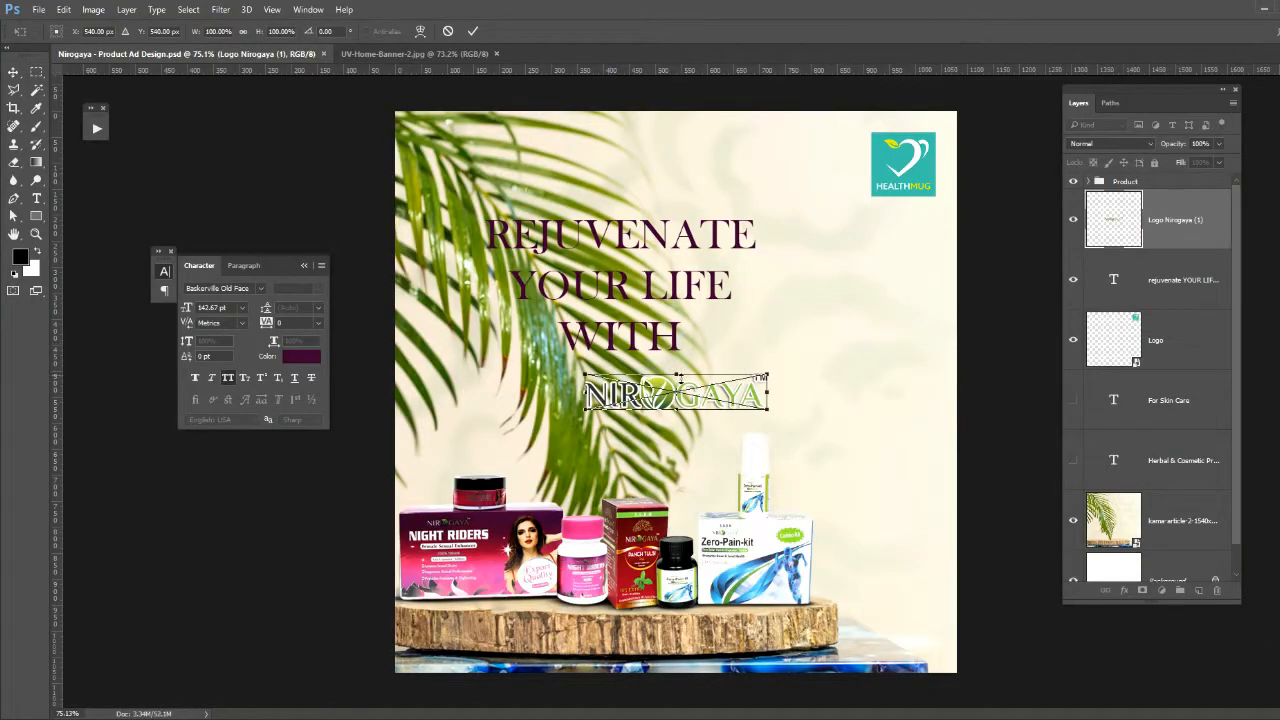
{"action": "left_click_drag", "start_coordinate": [689, 393], "coordinate": [636, 390]}
{"action": "key", "text": "Return"}
{"action": "left_click", "coordinate": [610, 328], "text": "shift"}
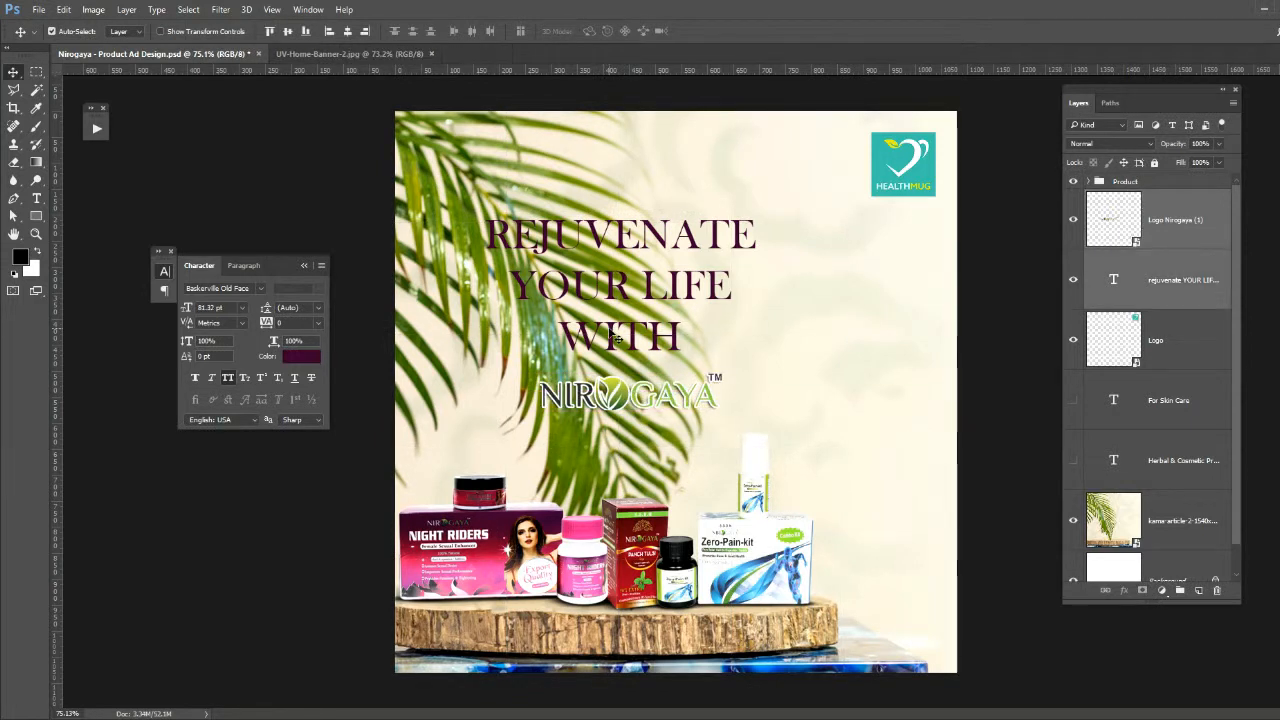
- Align the headline and the Nirogaya logo on their horizontal centres, move both slightly lower together, and save the document
{"action": "left_click", "coordinate": [347, 31]}
{"action": "key", "text": "ctrl+s"}
{"action": "left_click_drag", "start_coordinate": [611, 306], "coordinate": [611, 328]}
{"action": "key", "text": "ctrl+s"}
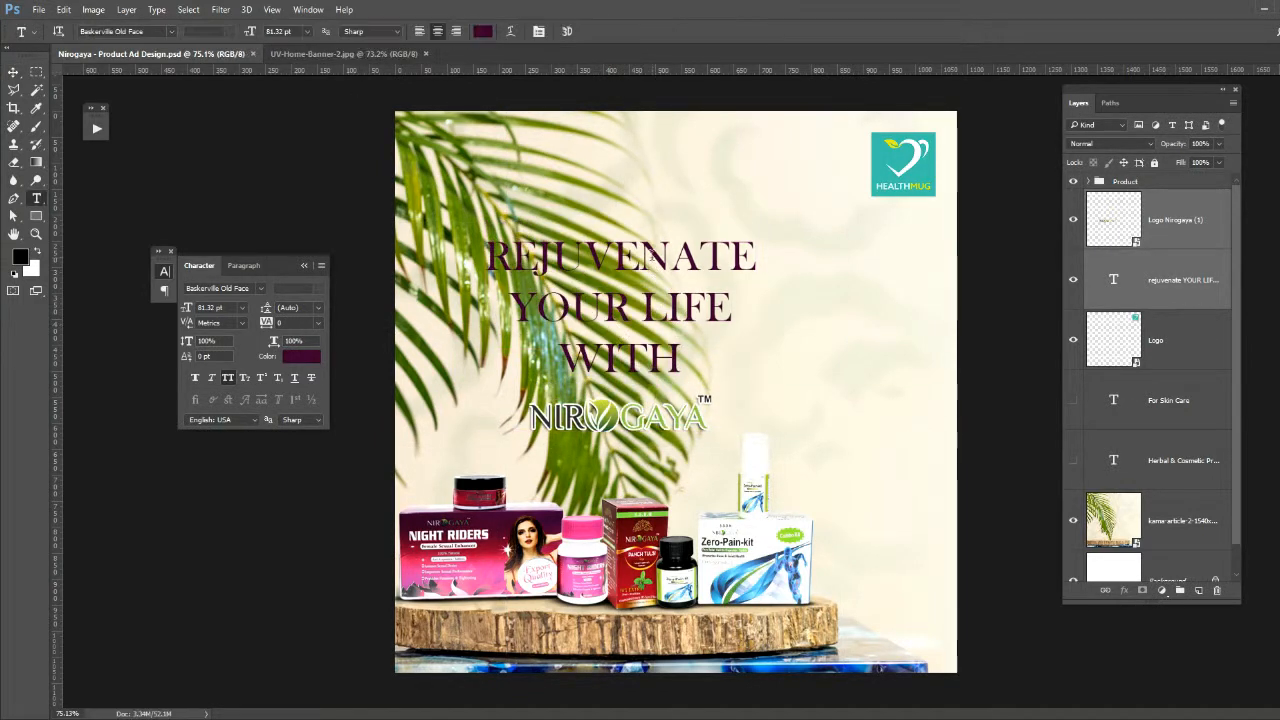
- Scale the headline text alone down to 74.73 pt and move it slightly up
{"action": "double_click", "coordinate": [610, 328]}
{"action": "left_click", "coordinate": [13, 72]}
{"action": "key", "text": "ctrl+t"}
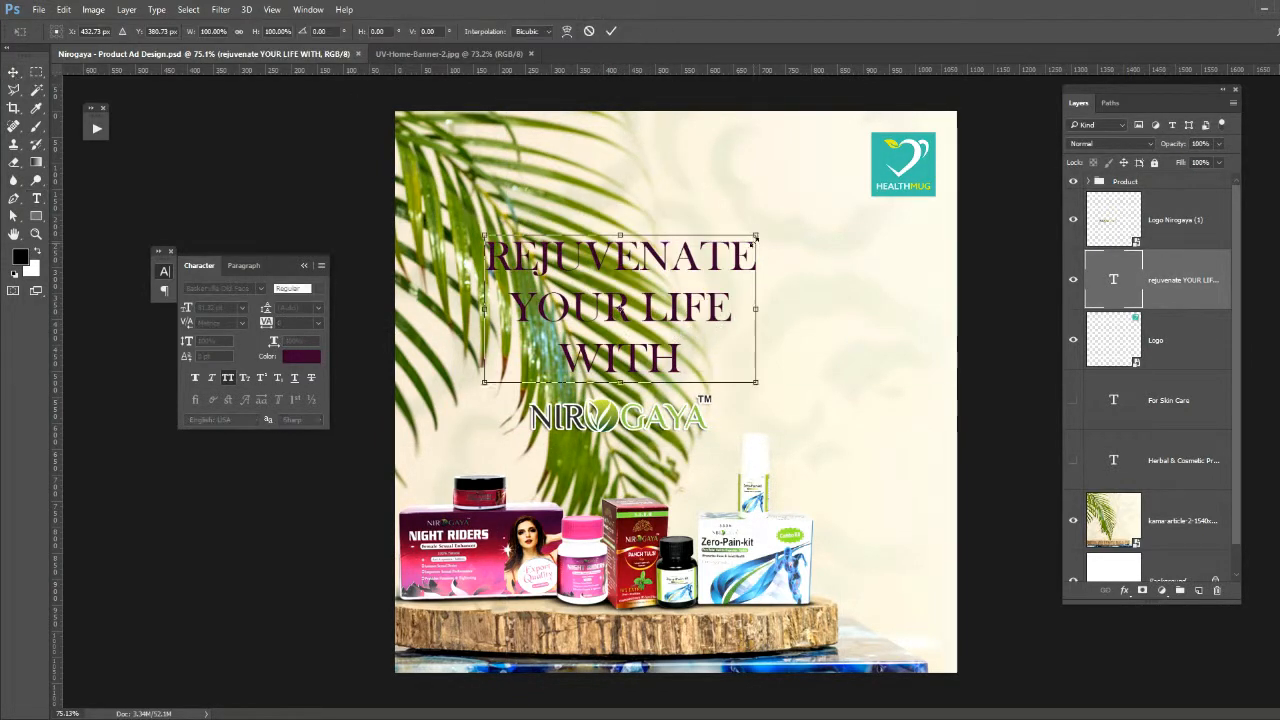
{"action": "mouse_move", "coordinate": [756, 235]}
{"action": "left_mouse_down"}
{"action": "mouse_move", "coordinate": [731, 248]}
{"action": "mouse_move", "coordinate": [745, 241]}
{"action": "left_mouse_up"}
{"action": "key", "text": "Return"}
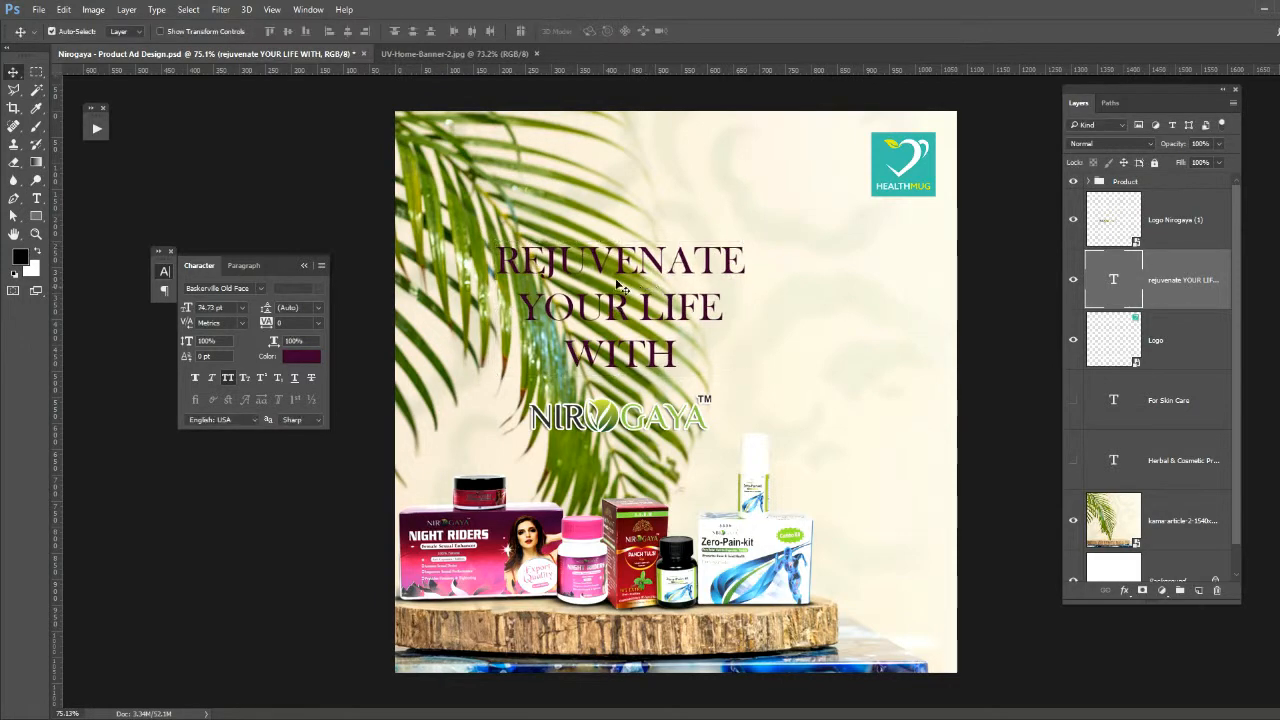
{"action": "left_click_drag", "start_coordinate": [617, 285], "coordinate": [617, 275]}
- Recolour the entire headline text to off-white #f9f9f9
{"action": "key", "text": "t"}
{"action": "left_click", "coordinate": [617, 295]}
{"action": "key", "text": "ctrl+a"}
{"action": "left_click", "coordinate": [301, 356]}
{"action": "left_click", "coordinate": [735, 575]}
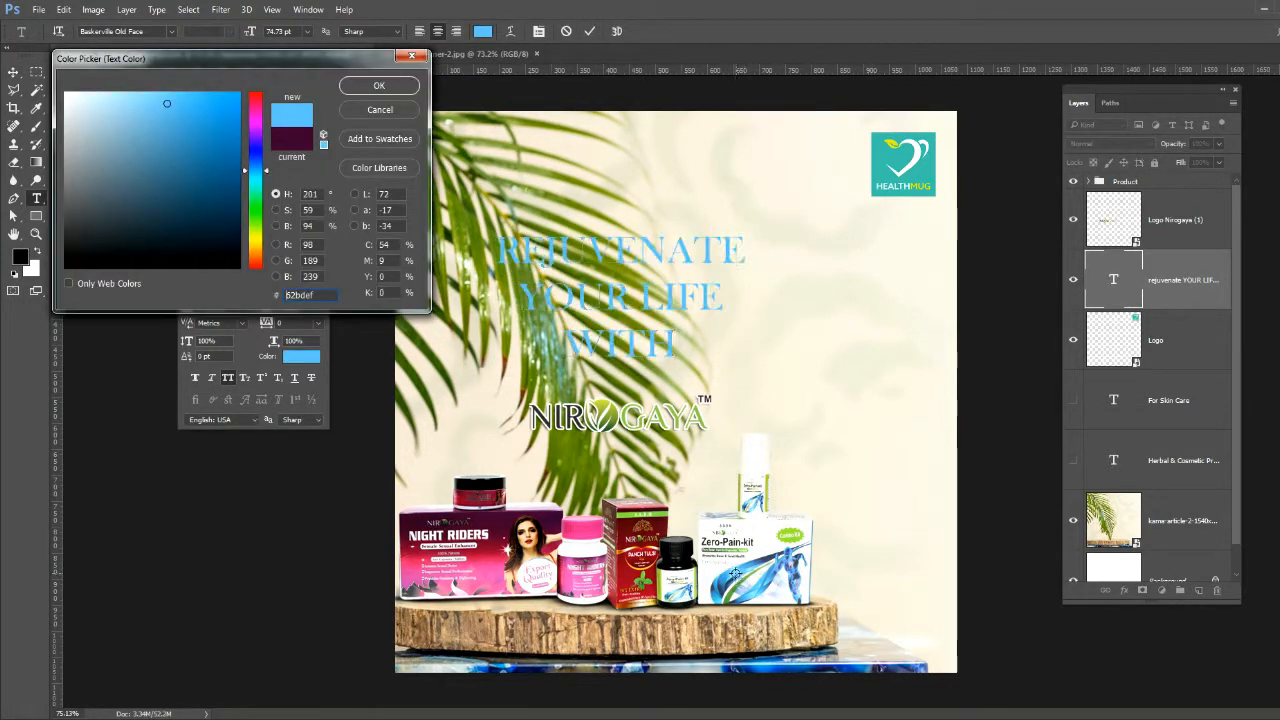
{"action": "left_click", "coordinate": [386, 91]}
{"action": "key", "text": "ctrl+Return"}
- Give the headline layer a black drop shadow with 0 px distance, 11% spread, and an enlarged size
{"action": "key", "text": "v"}
{"action": "double_click", "coordinate": [1139, 295]}
{"action": "left_click", "coordinate": [82, 410]}
{"action": "left_click_drag", "start_coordinate": [240, 126], "coordinate": [984, 335]}
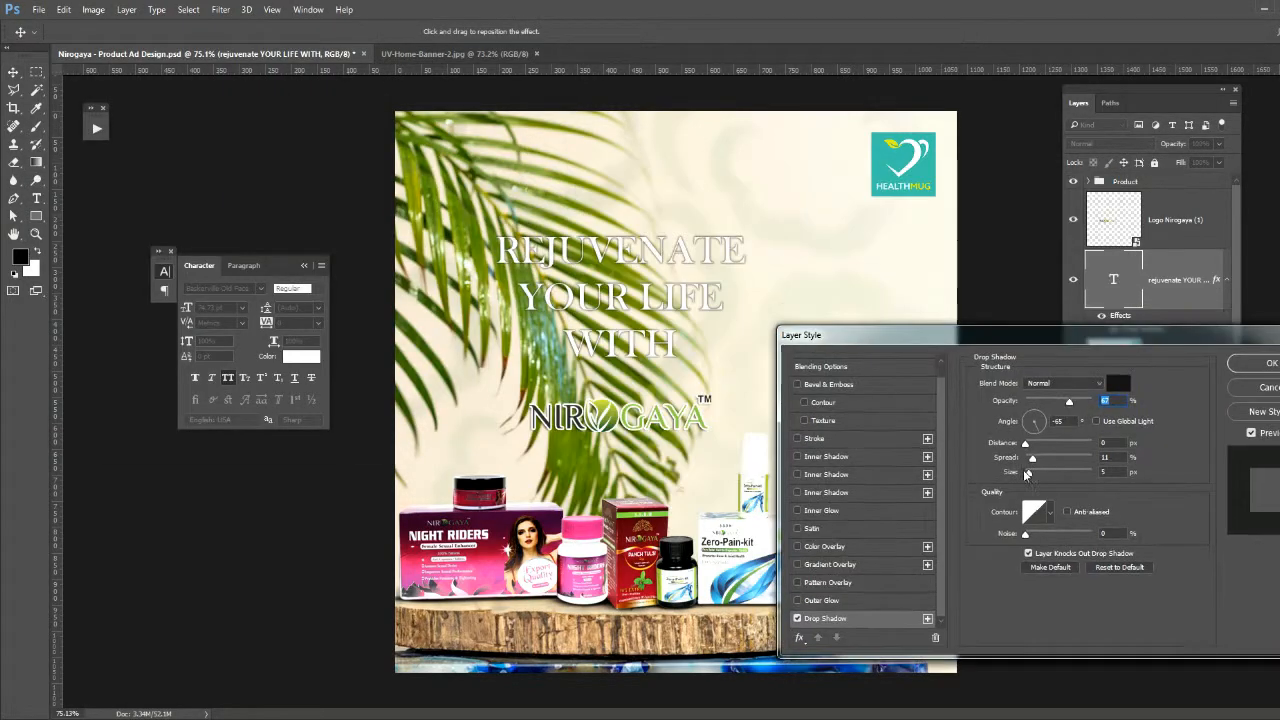
{"action": "left_click_drag", "start_coordinate": [1026, 473], "coordinate": [1034, 474]}
{"action": "left_click_drag", "start_coordinate": [1069, 402], "coordinate": [1069, 402]}
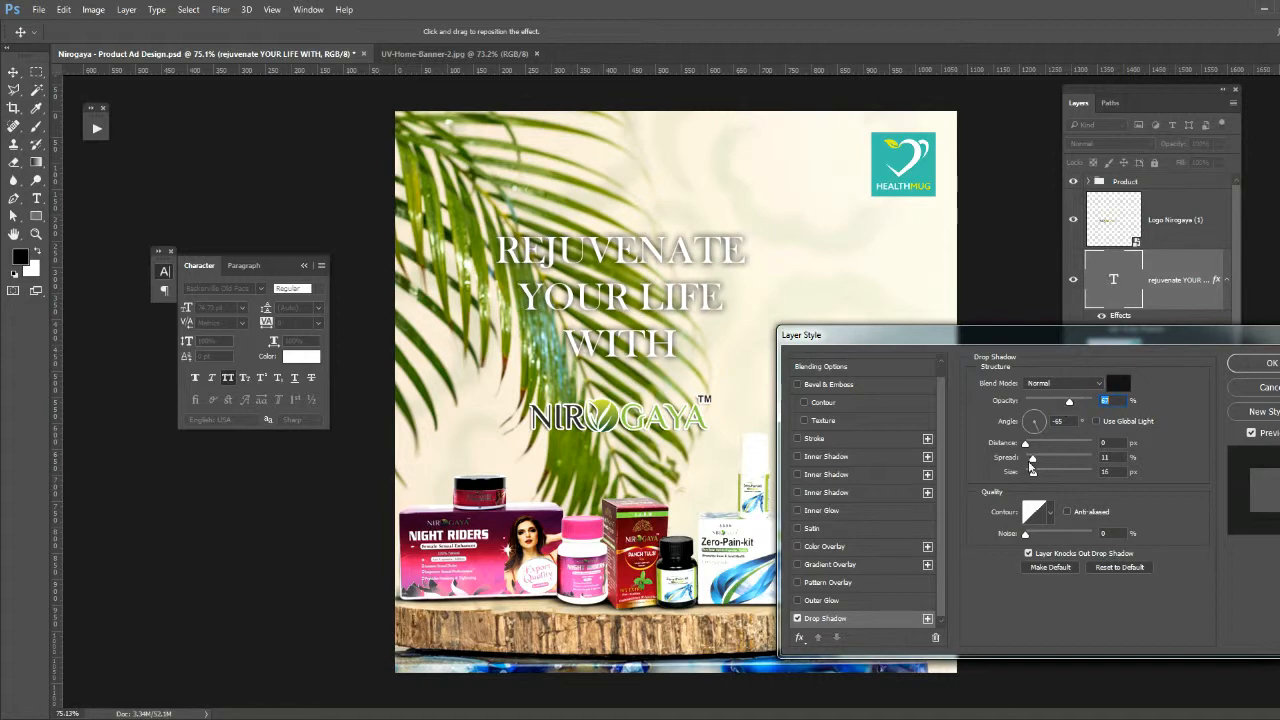
{"action": "left_click_drag", "start_coordinate": [1033, 473], "coordinate": [1035, 474]}
{"action": "left_click_drag", "start_coordinate": [1069, 402], "coordinate": [1067, 402]}
{"action": "left_click", "coordinate": [1270, 363]}
- Recolour only the word REJUVENATE in the headline to dark purple #460436
{"action": "key", "text": "t"}
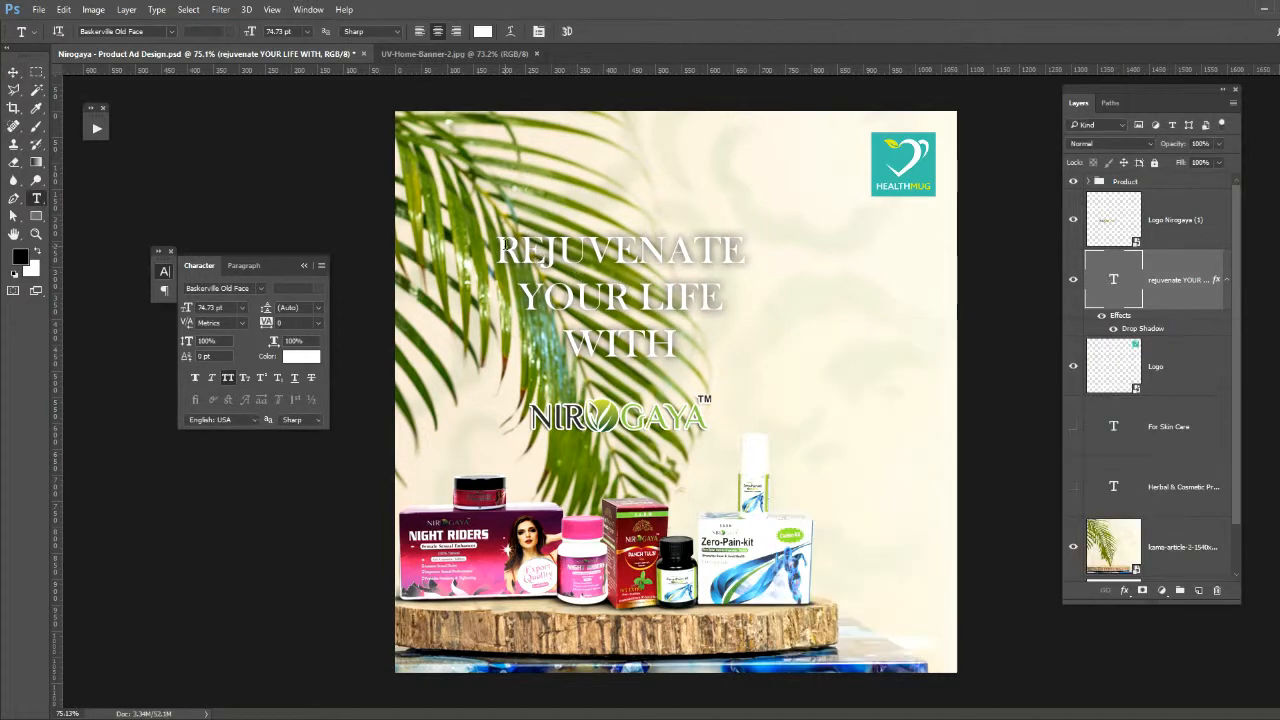
{"action": "left_click_drag", "start_coordinate": [498, 251], "coordinate": [746, 252]}
{"action": "left_click", "coordinate": [483, 32]}
{"action": "left_click", "coordinate": [489, 550]}
{"action": "left_click", "coordinate": [485, 486]}
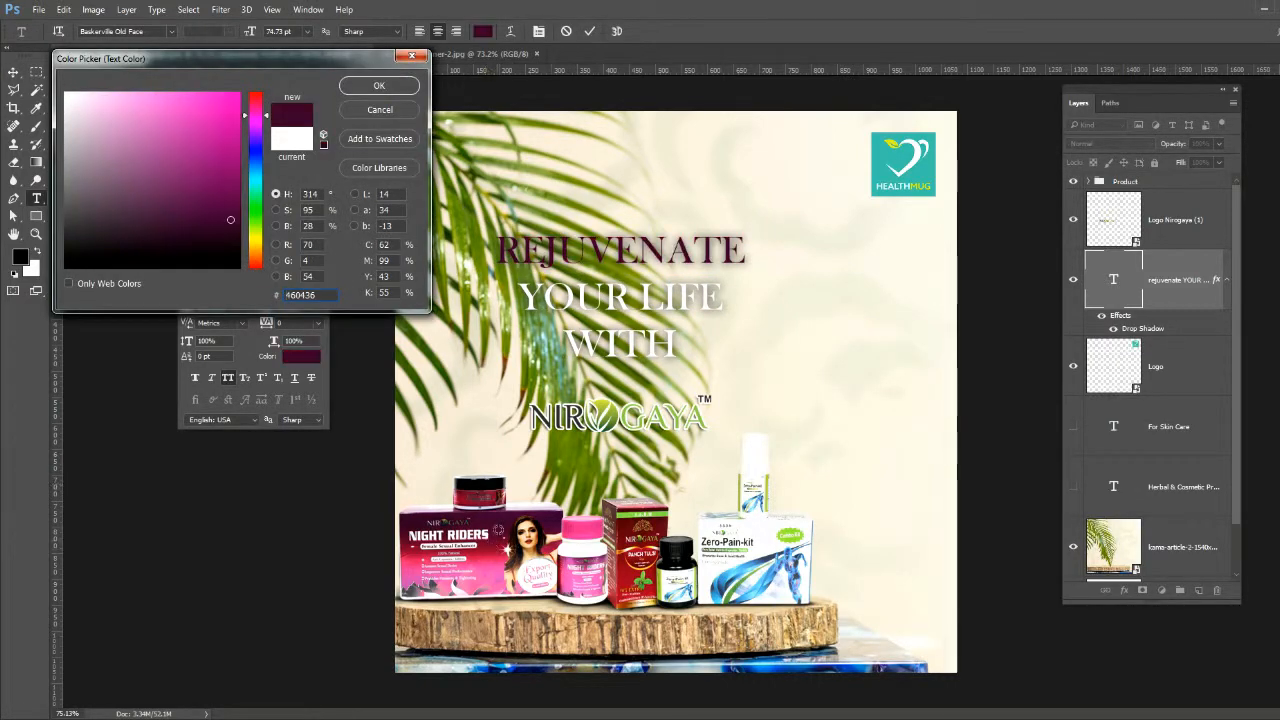
{"action": "left_click", "coordinate": [379, 85]}
{"action": "left_click", "coordinate": [13, 72]}
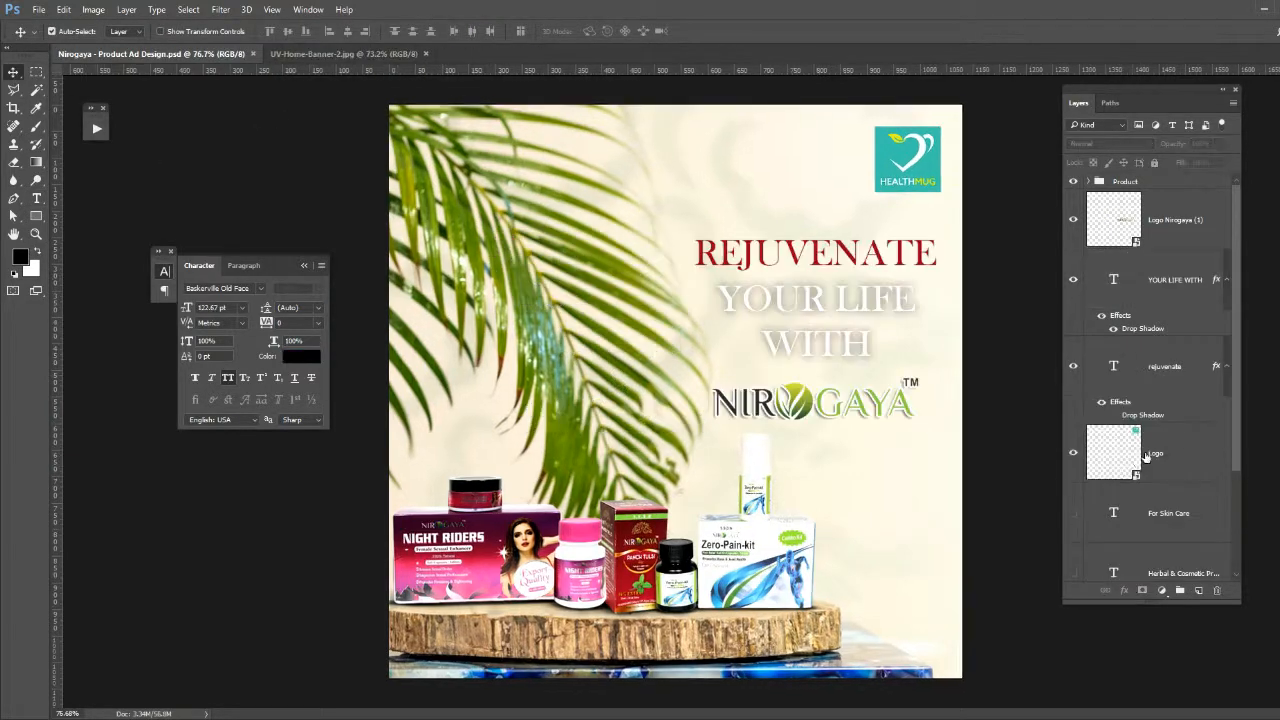
- Apply a Gaussian Blur with a 5.4 pixel radius to the kama-article-2-1540x900 background image layer
{"action": "scroll", "coordinate": [1140, 480], "scroll_direction": "down", "scroll_amount": 3}
{"action": "left_click", "coordinate": [1155, 492]}
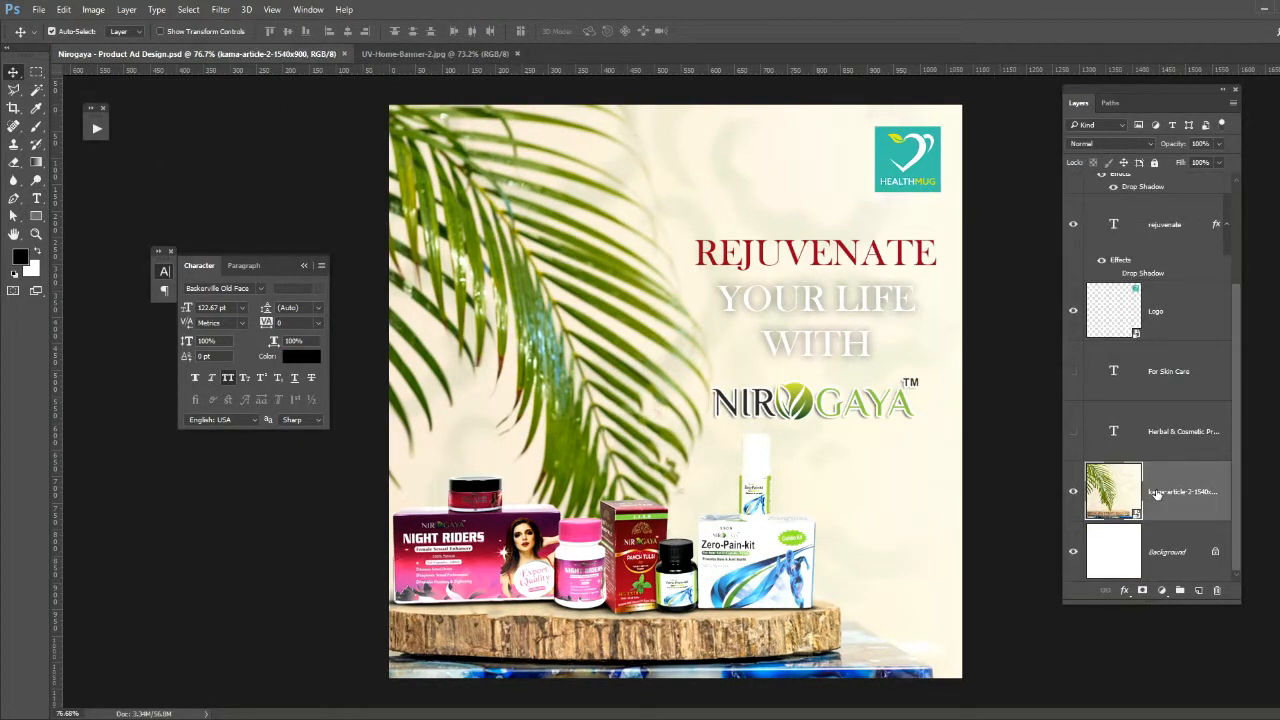
{"action": "left_click", "coordinate": [220, 9]}
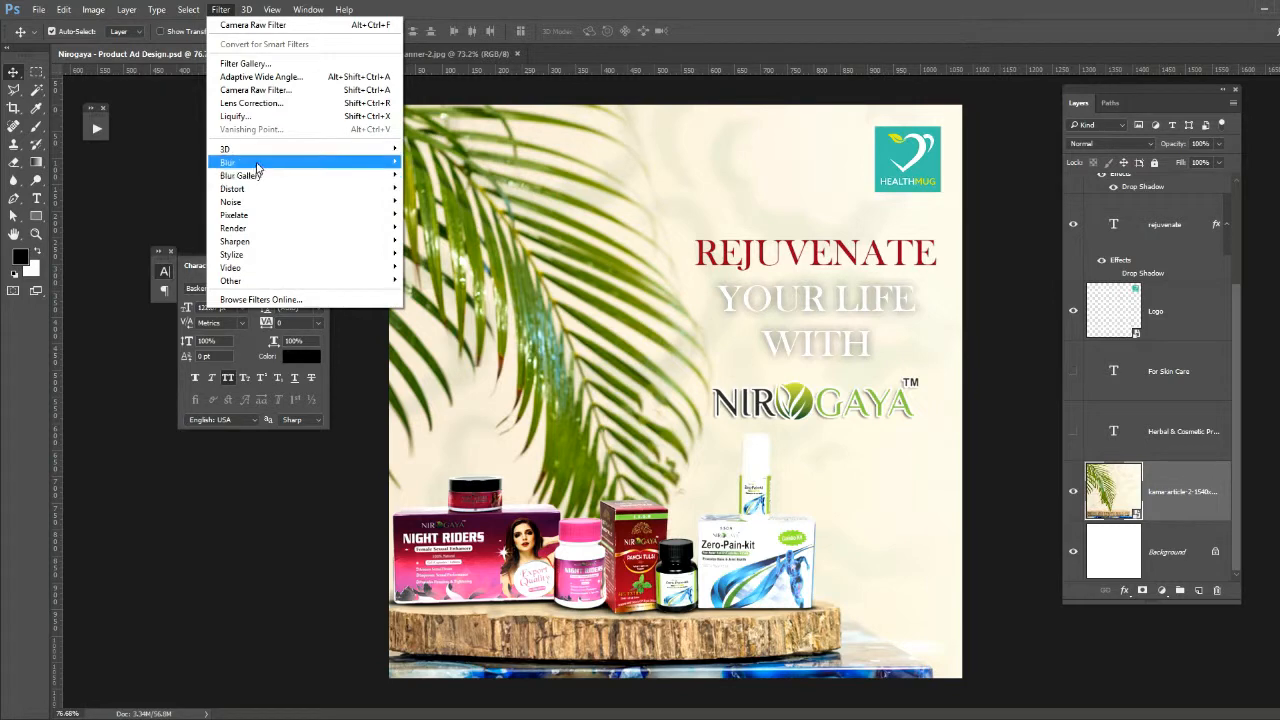
{"action": "mouse_move", "coordinate": [258, 163]}
{"action": "left_click", "coordinate": [440, 214]}
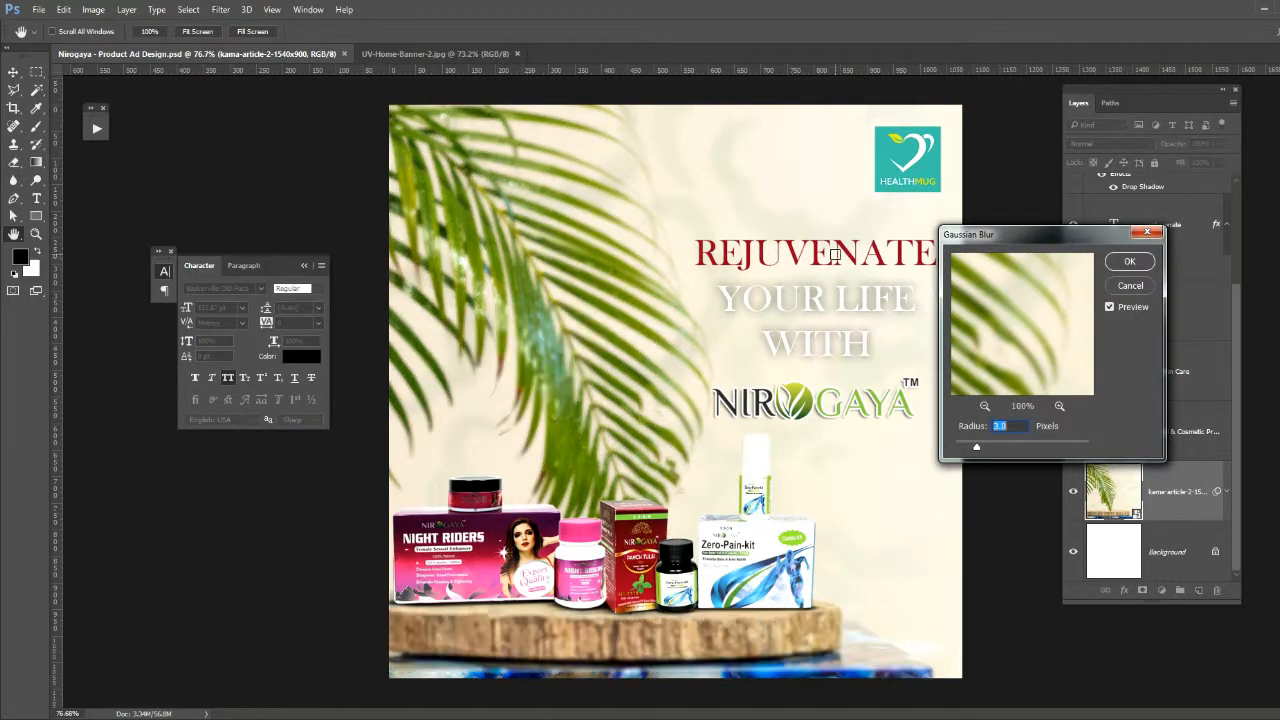
{"action": "left_click_drag", "start_coordinate": [982, 448], "coordinate": [994, 448]}
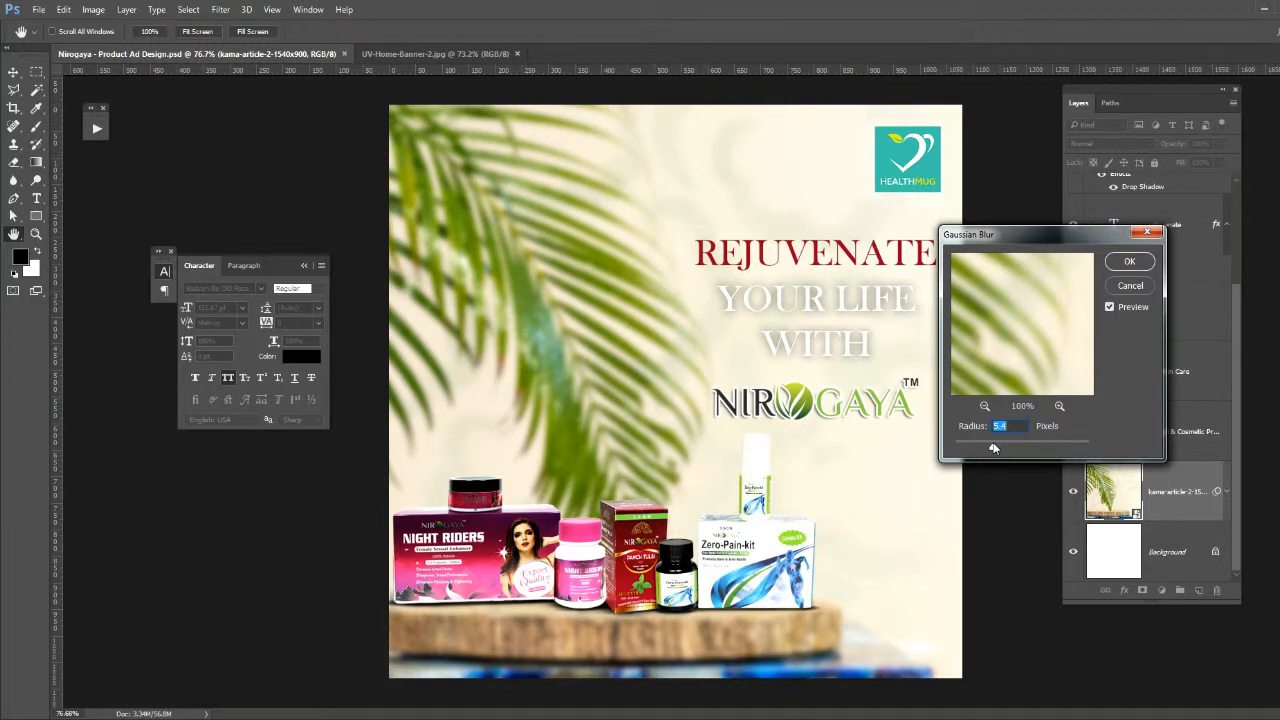
{"action": "left_click", "coordinate": [1130, 261]}
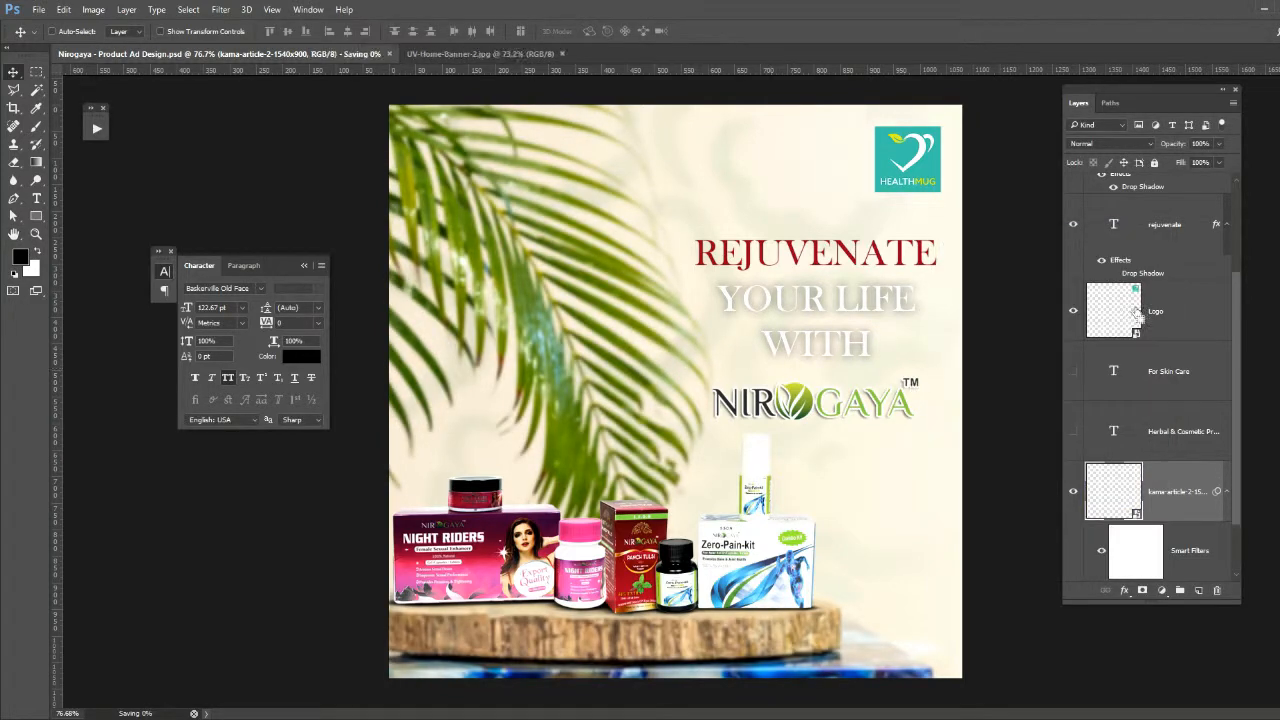
- Add a Curves adjustment layer directly above the Product group
{"action": "scroll", "coordinate": [1117, 289], "scroll_direction": "up", "scroll_amount": 3}
{"action": "left_click", "coordinate": [1125, 182]}
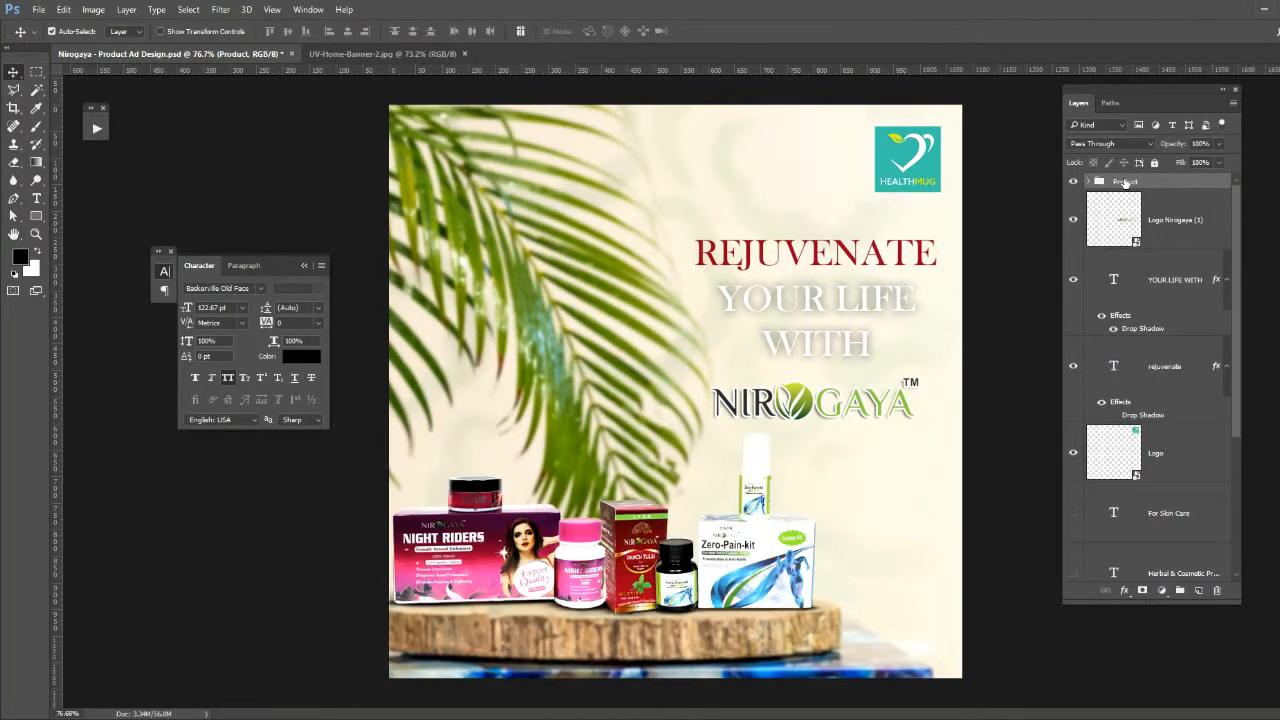
{"action": "left_click", "coordinate": [1162, 592]}
{"action": "left_click", "coordinate": [1188, 374]}
{"action": "left_click", "coordinate": [366, 236]}
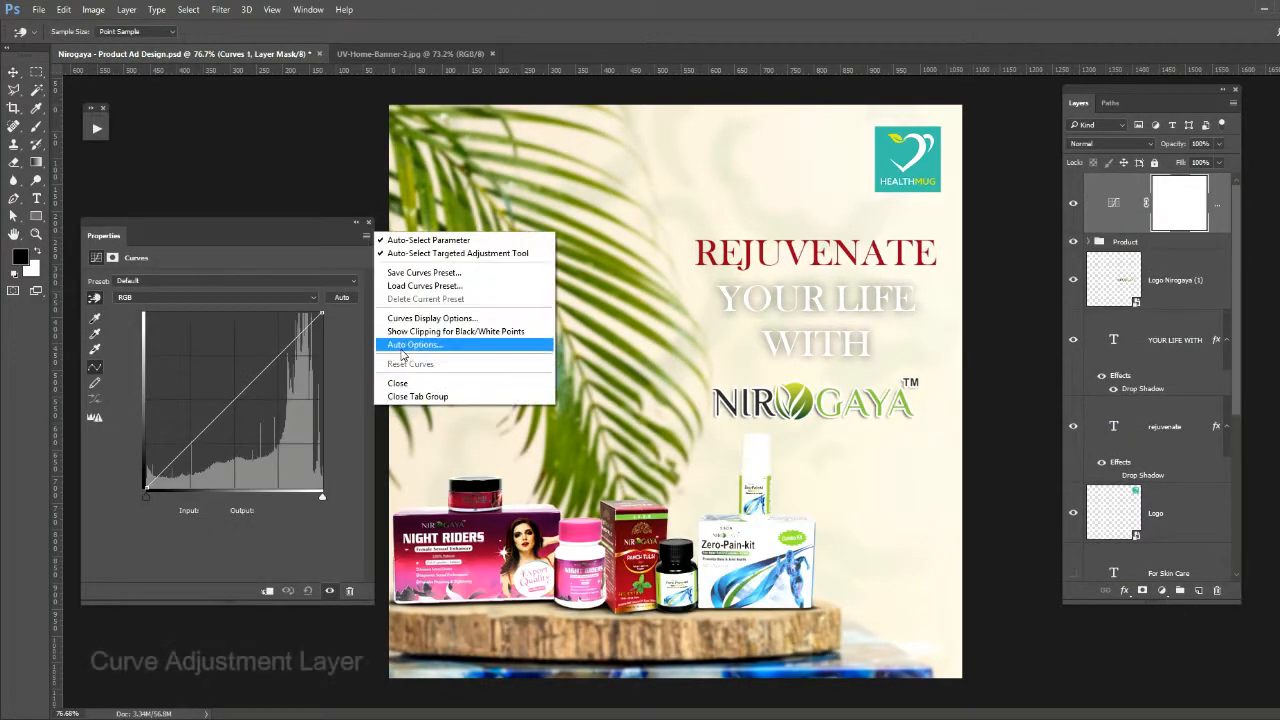
{"action": "left_click", "coordinate": [303, 205]}
{"action": "left_click", "coordinate": [341, 297], "text": "alt"}
{"action": "left_click", "coordinate": [1060, 176]}
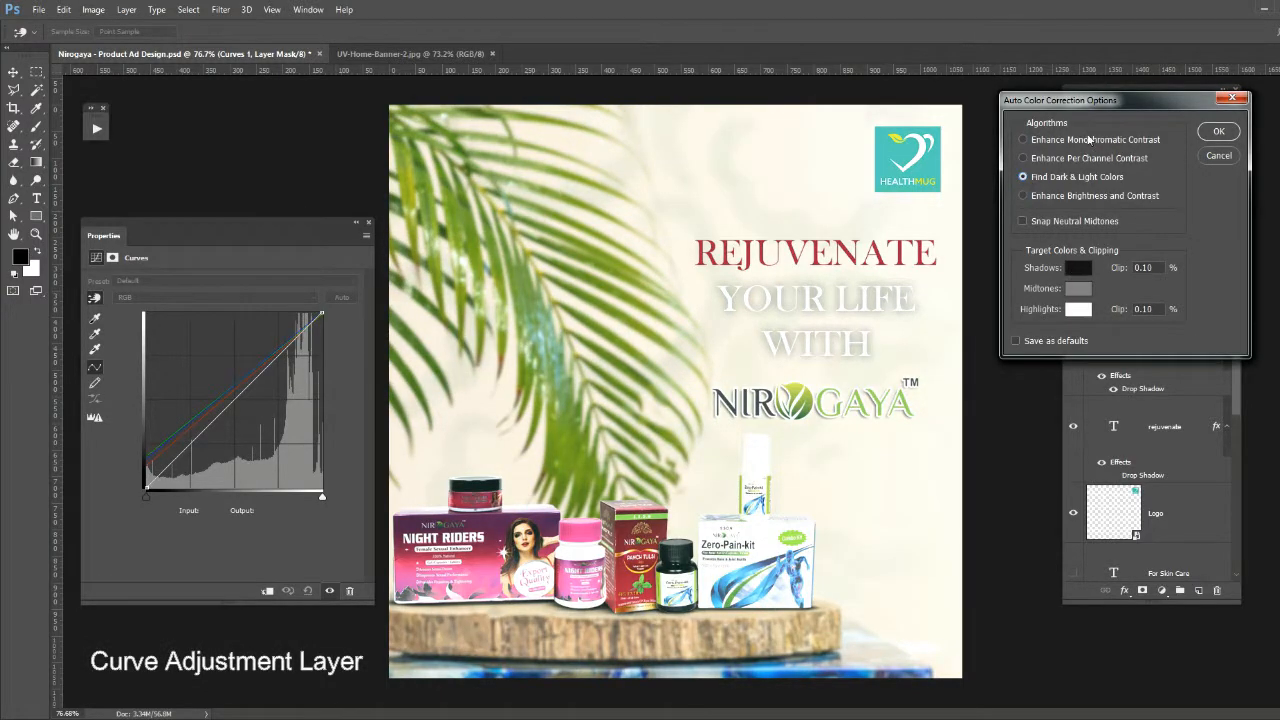
{"action": "left_click_drag", "start_coordinate": [1102, 101], "coordinate": [814, 216]}
{"action": "left_click", "coordinate": [927, 271]}
- Clip the Curves adjustment to the Product group and set its auto correction algorithm to Find Dark & Light Colors
{"action": "left_click", "coordinate": [267, 591]}
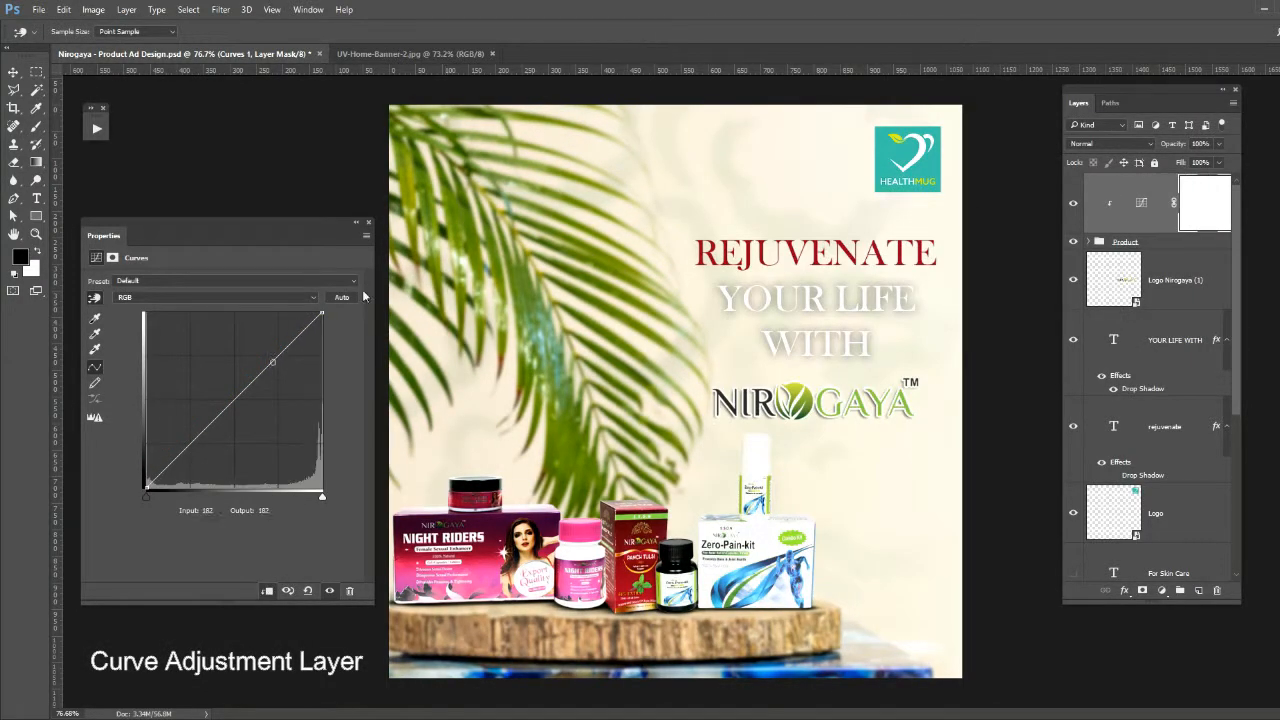
{"action": "left_click", "coordinate": [366, 236]}
{"action": "left_click", "coordinate": [400, 366]}
{"action": "left_click_drag", "start_coordinate": [800, 214], "coordinate": [252, 97]}
{"action": "left_click", "coordinate": [189, 174]}
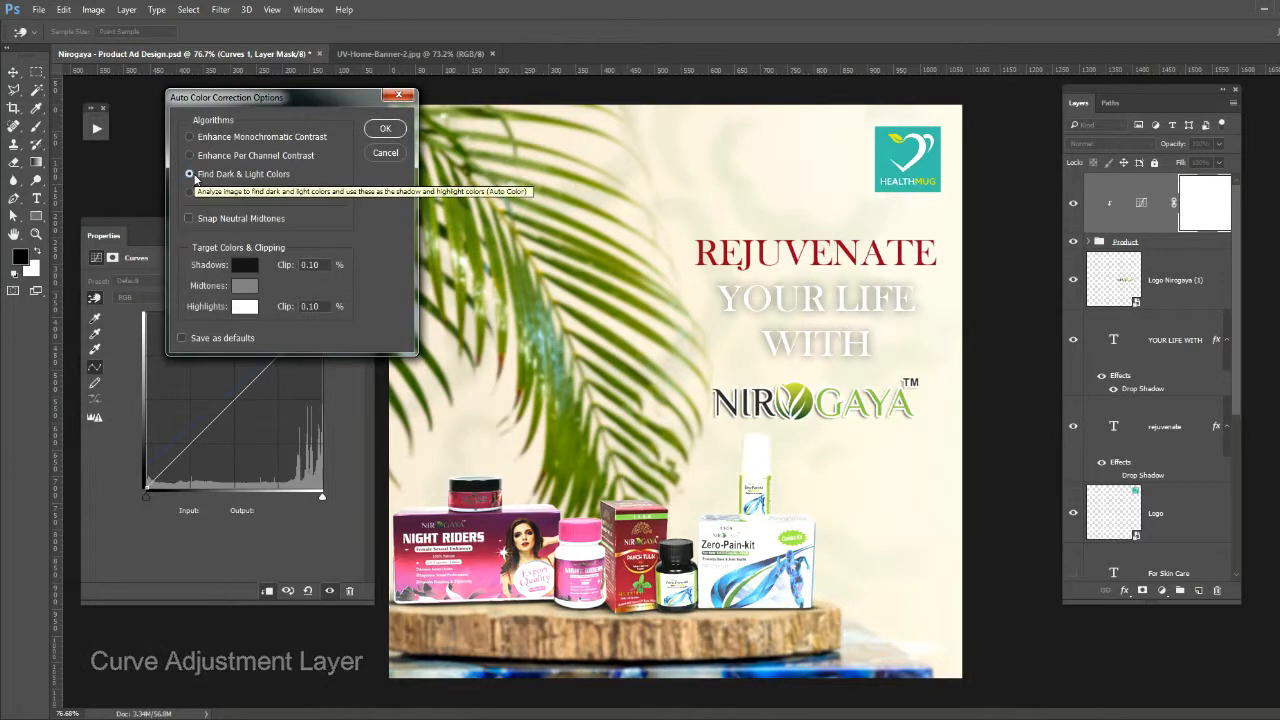
- Set the auto correction's target shadow colour to dark grey #303030
{"action": "left_click", "coordinate": [245, 265]}
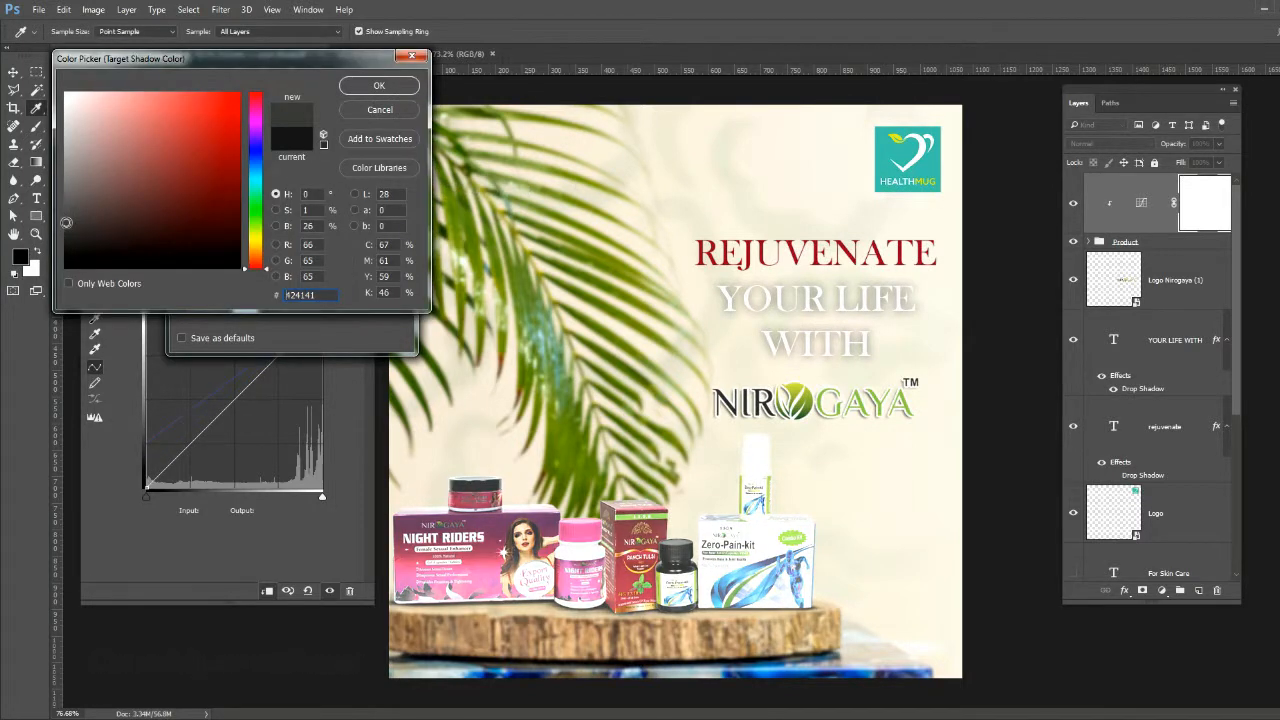
{"action": "left_click", "coordinate": [65, 245]}
{"action": "left_click", "coordinate": [486, 409]}
{"action": "left_click", "coordinate": [66, 267]}
{"action": "left_click", "coordinate": [65, 242]}
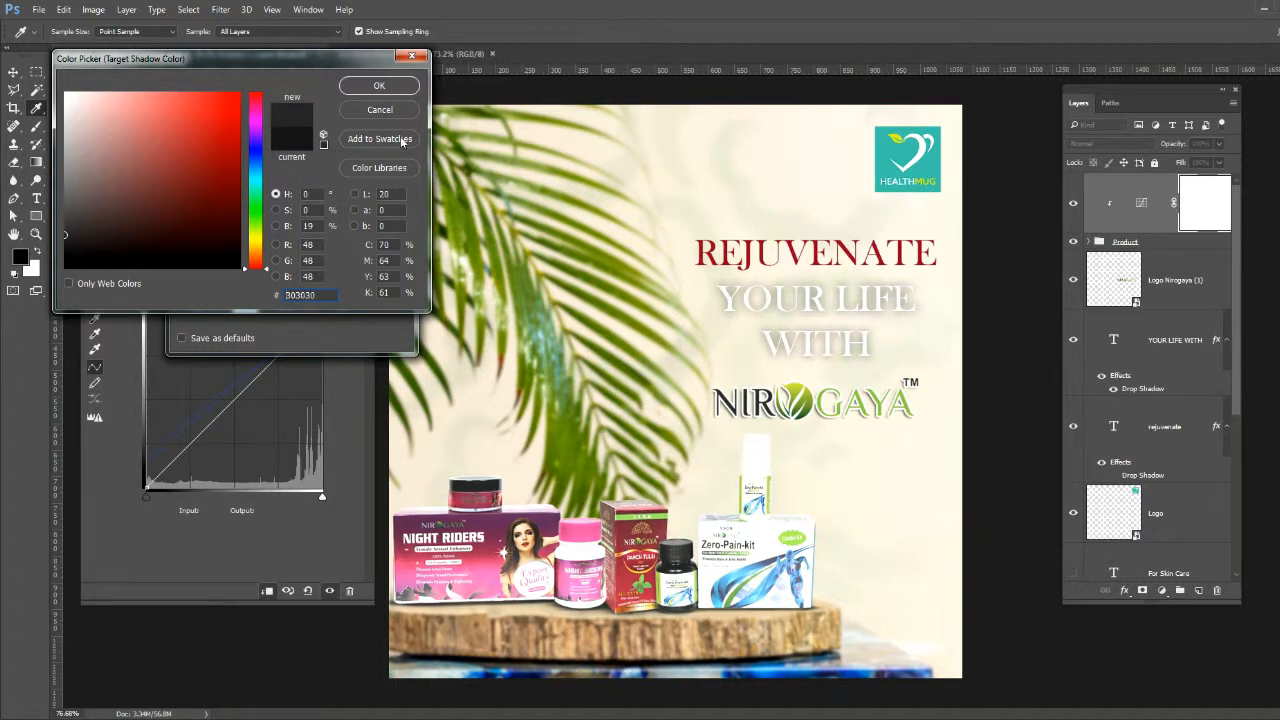
{"action": "left_click", "coordinate": [386, 88]}
- Set the target highlight colour to #e5e1e1 and apply the auto colour correction
{"action": "left_click", "coordinate": [244, 304]}
{"action": "left_click", "coordinate": [66, 118]}
{"action": "left_click", "coordinate": [68, 110]}
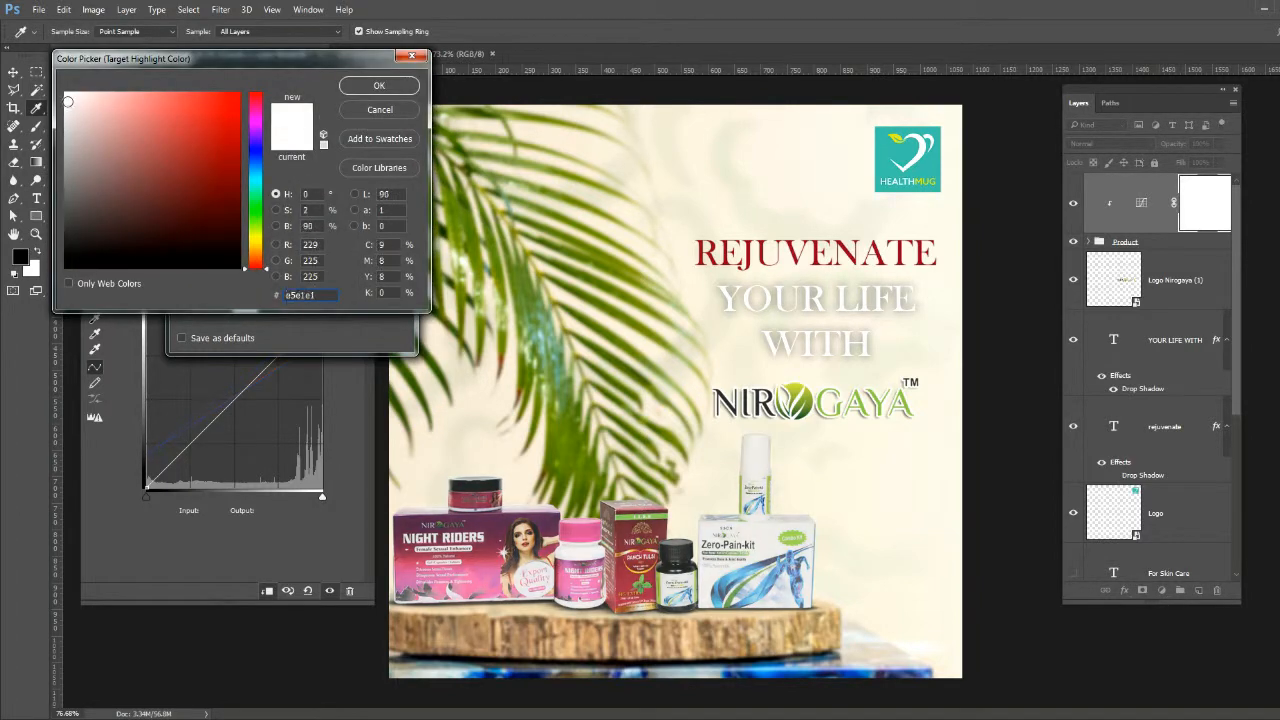
{"action": "left_click", "coordinate": [379, 85]}
{"action": "left_click", "coordinate": [386, 130]}
{"action": "key", "text": "Return"}
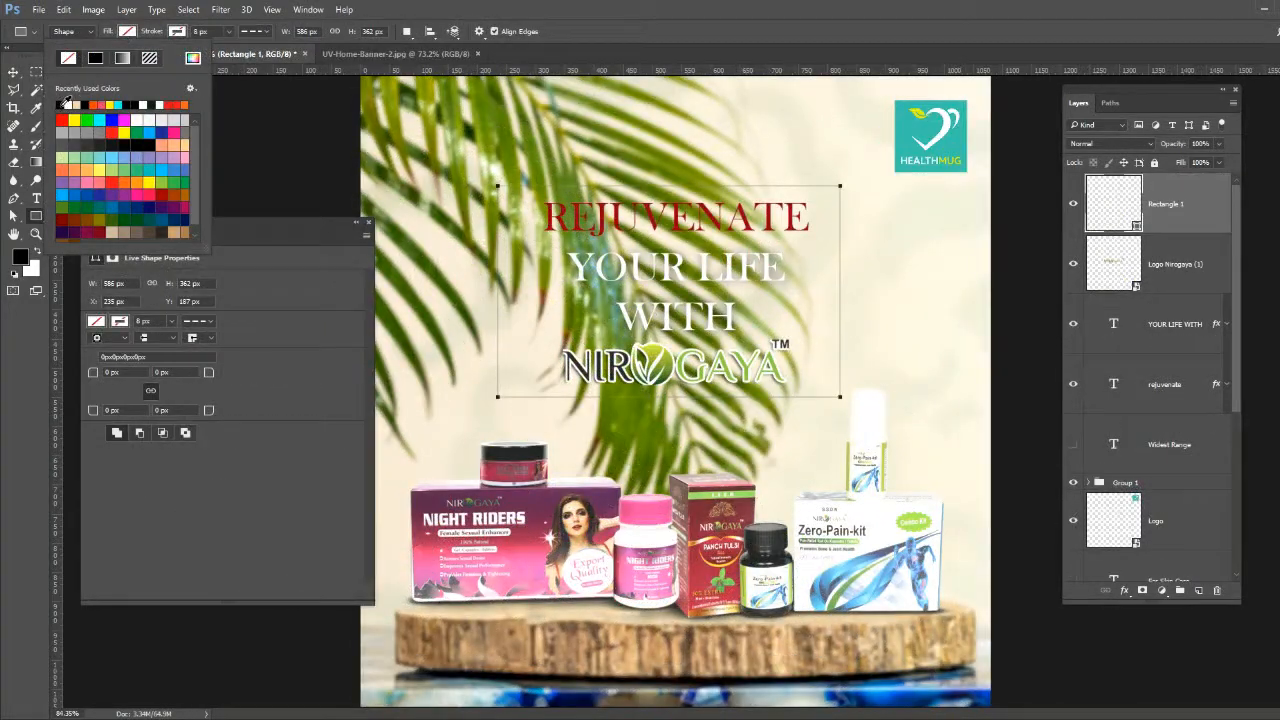
- Fill Rectangle 1 over the headline with light grey and lower its layer opacity to 30%
{"action": "left_click", "coordinate": [61, 133]}
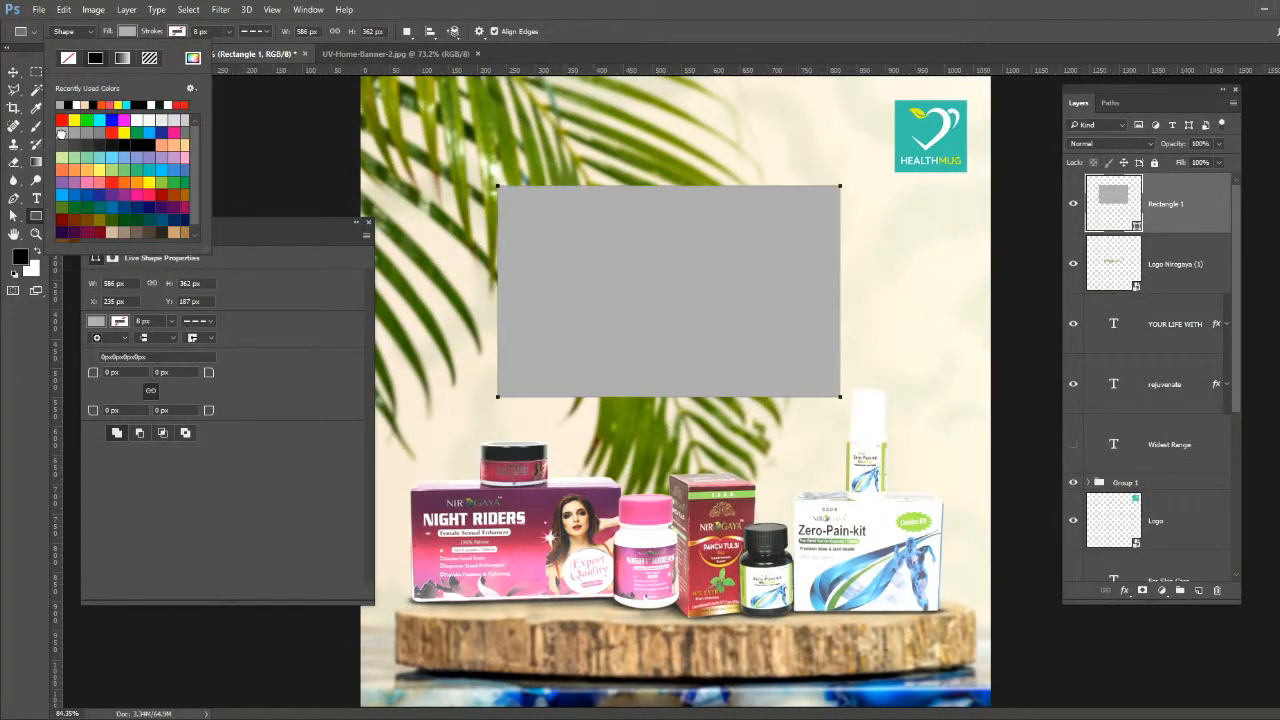
{"action": "key", "text": "v"}
{"action": "key", "text": "3"}
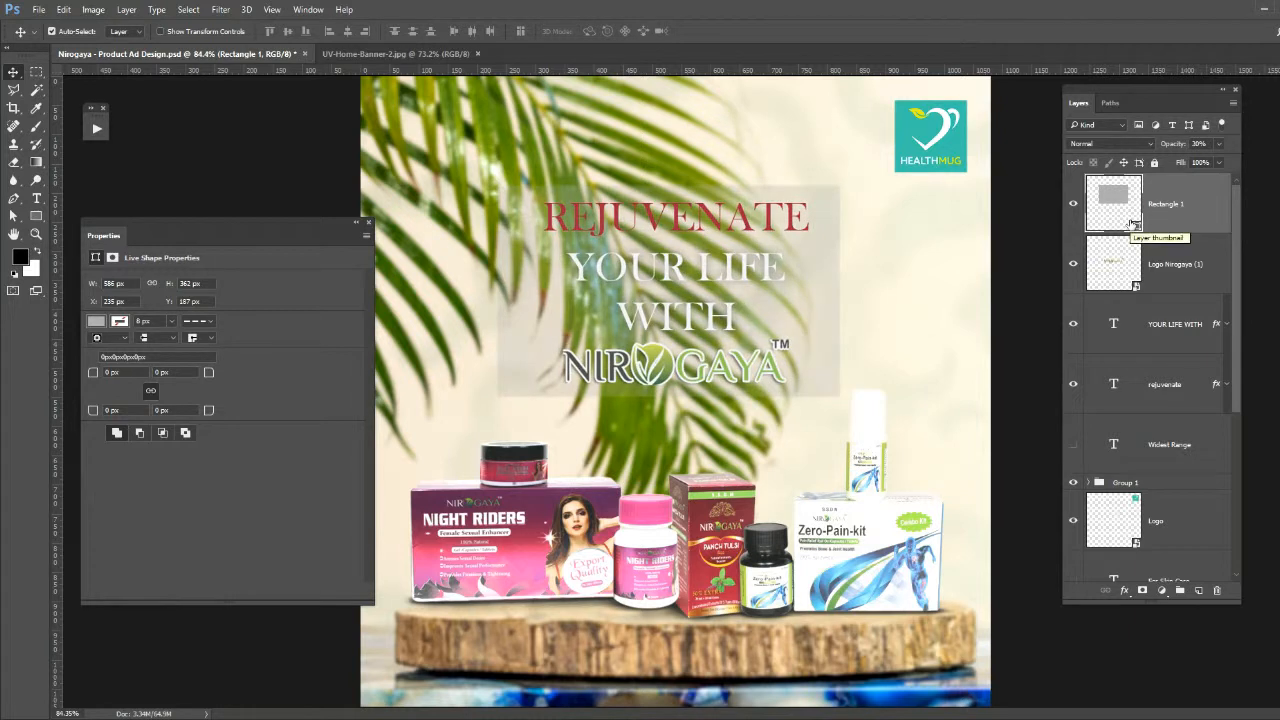
- Move the Rectangle 1 layer beneath the headline text layers, directly above Group 1, and save the document
{"action": "key", "text": "ctrl+bracketleft"}
{"action": "key", "text": "ctrl+bracketleft"}
{"action": "key", "text": "ctrl+bracketleft"}
{"action": "key", "text": "ctrl+bracketleft"}
{"action": "key", "text": "ctrl+s"}
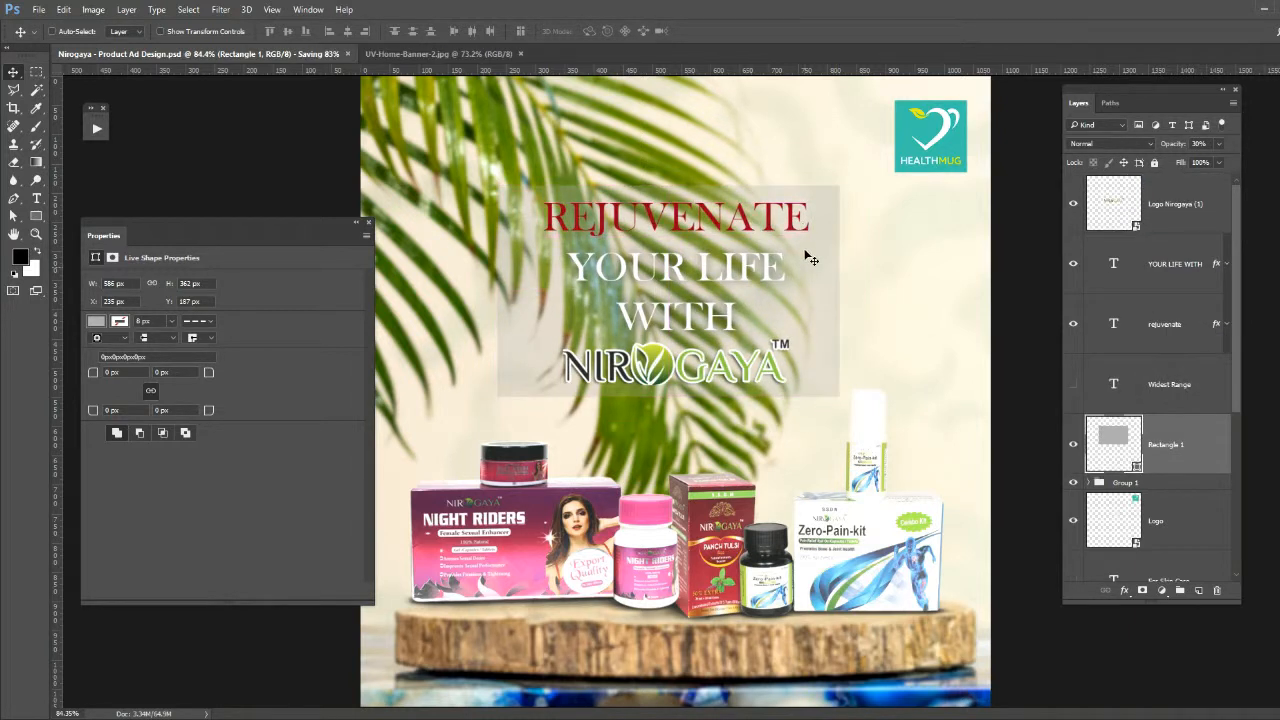
- Enlarge the grey panel behind the headline to 612 × 374 px around its centre
{"action": "key", "text": "ctrl+t"}
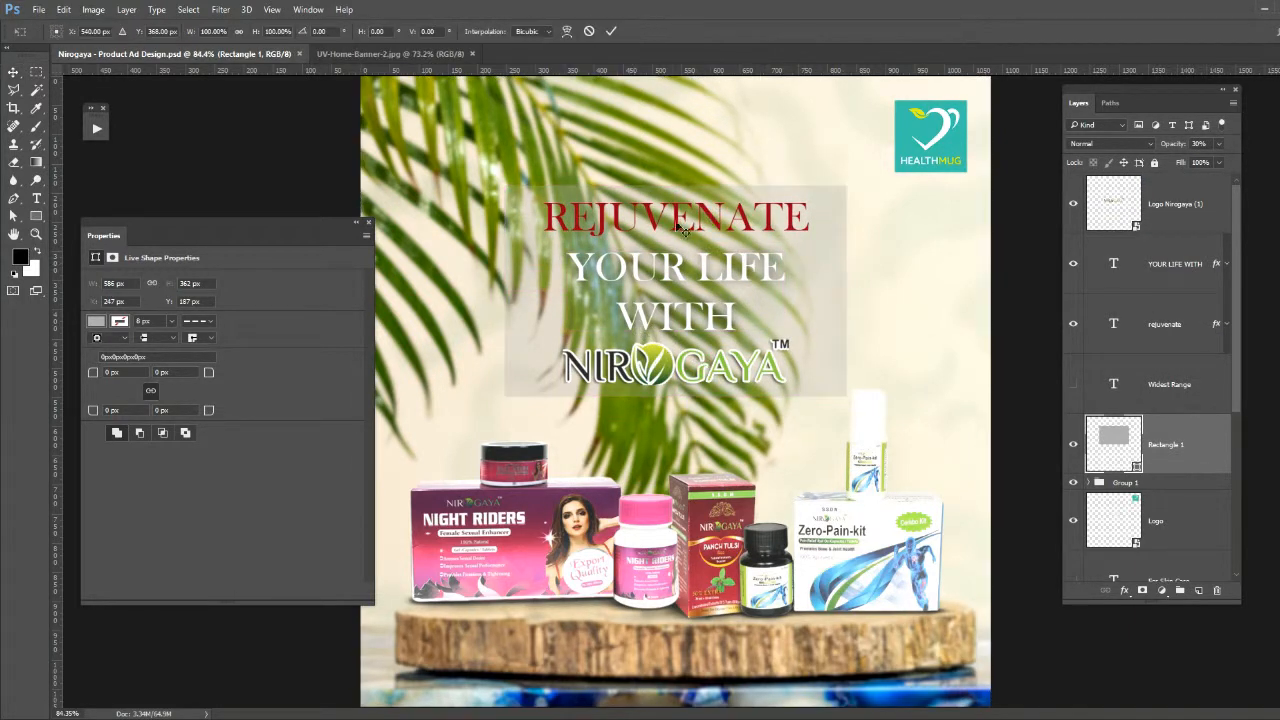
{"action": "left_click_drag", "start_coordinate": [674, 192], "coordinate": [675, 182]}
{"action": "left_click_drag", "start_coordinate": [847, 291], "coordinate": [855, 291]}
{"action": "key", "text": "Return"}
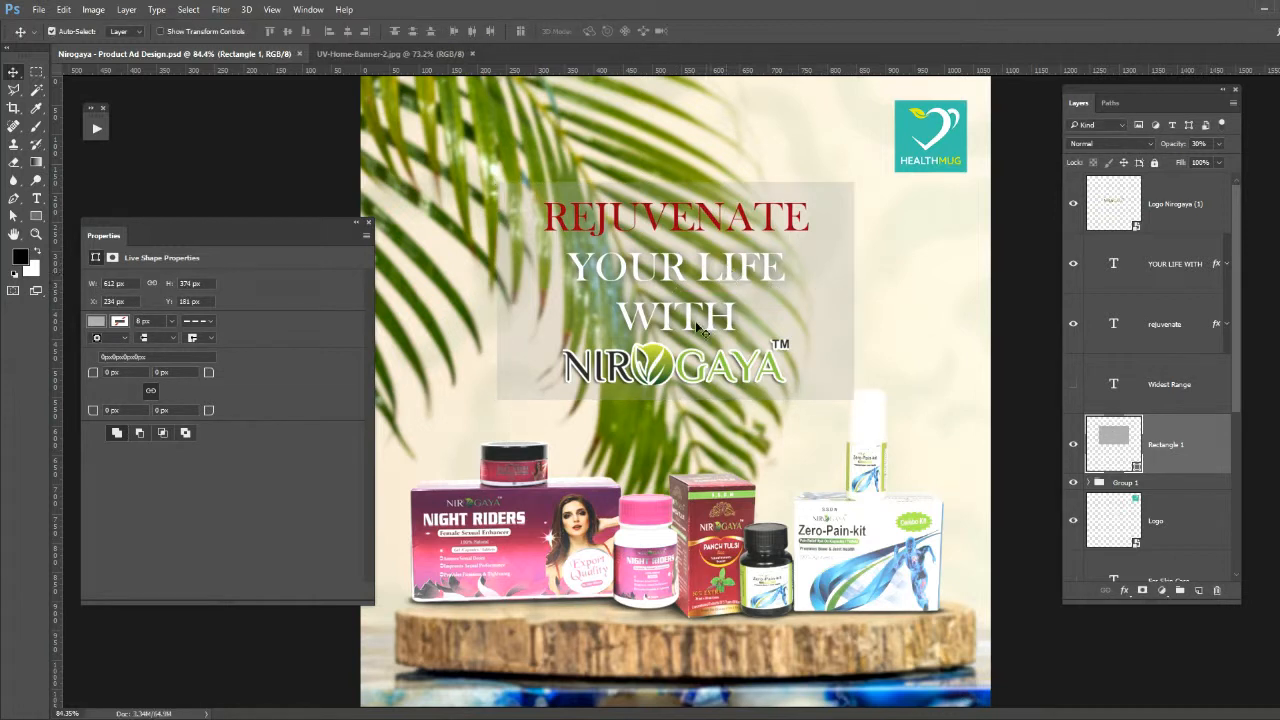
- Nudge the YOUR LIFE WITH text slightly up, closer to REJUVENATE, and save the document
{"action": "left_click", "coordinate": [666, 308]}
{"action": "key", "text": "Up"}
{"action": "key", "text": "Up"}
{"action": "key", "text": "Up"}
{"action": "key", "text": "Up"}
{"action": "key", "text": "Up"}
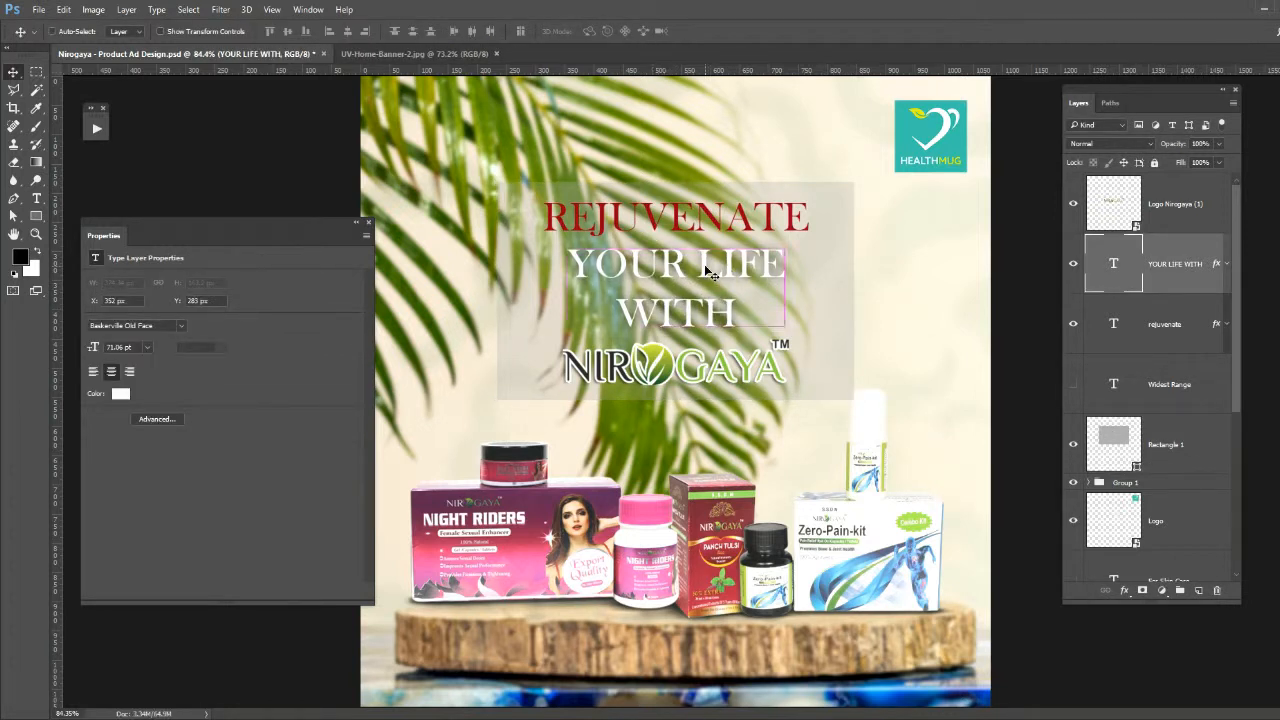
{"action": "key", "text": "ctrl+s"}
- Extend the height of the grey panel equally above and below its centre
{"action": "left_click", "coordinate": [657, 363]}
{"action": "left_click", "coordinate": [516, 347]}
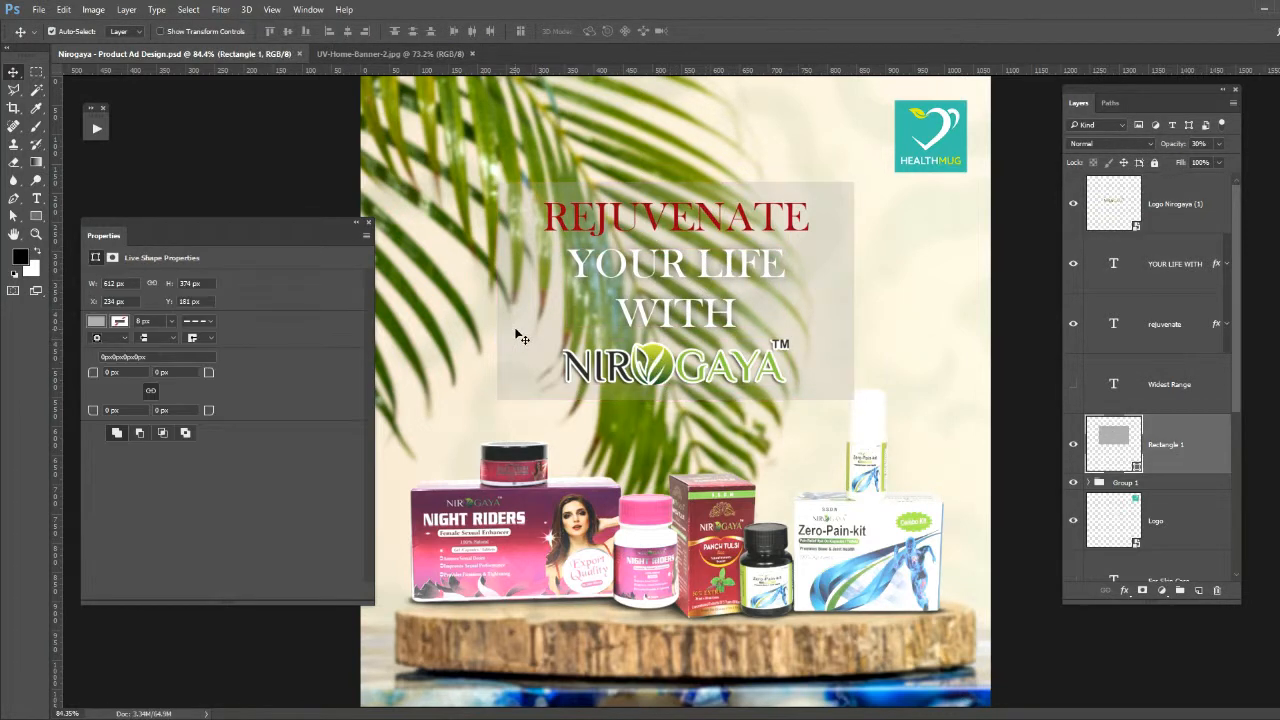
{"action": "key", "text": "ctrl+t"}
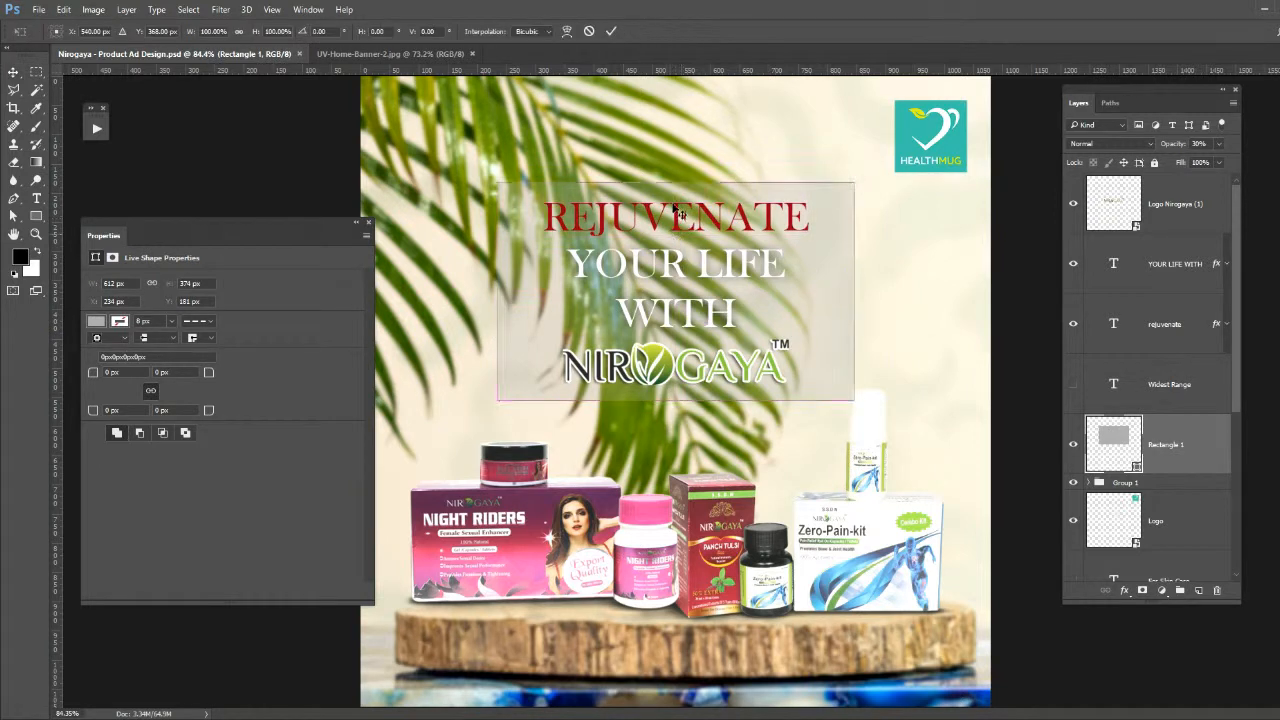
{"action": "left_click_drag", "start_coordinate": [676, 182], "coordinate": [676, 173]}
{"action": "key", "text": "Return"}
- Move the Nirogaya logo lower in the grey panel and shift both headline text layers up 20 px
{"action": "left_click", "coordinate": [688, 358]}
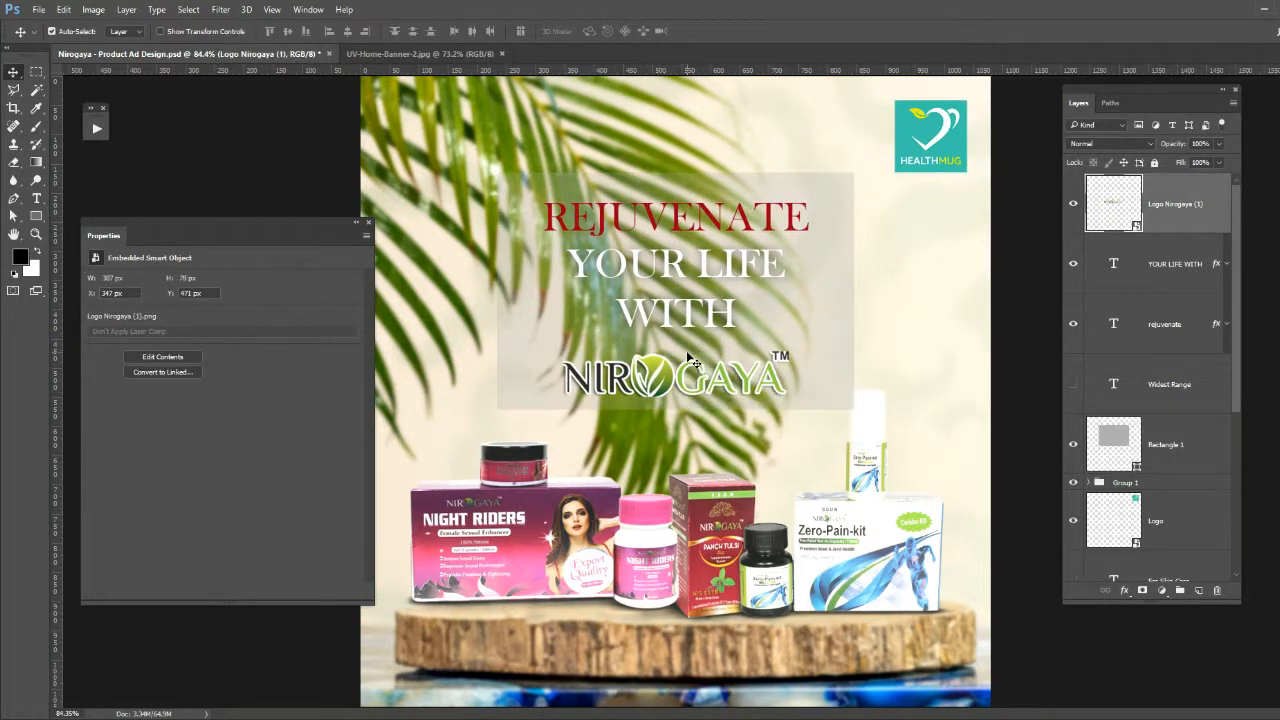
{"action": "left_click", "coordinate": [656, 226]}
{"action": "left_click", "coordinate": [667, 308], "text": "shift"}
{"action": "key", "text": "shift+Up"}
{"action": "key", "text": "shift+Up"}
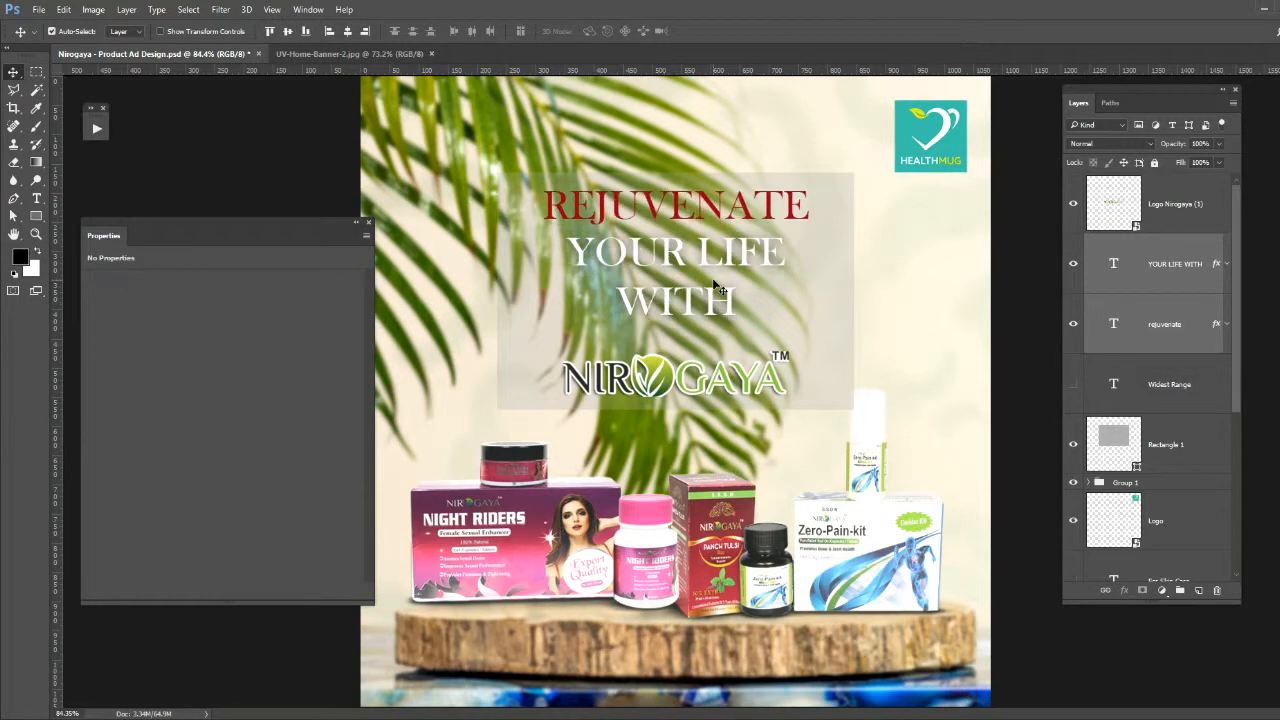
- Draw a bar about 108 × 9 px beneath WITH, with no stroke and the dark red of REJUVENATE as its fill
{"action": "left_click", "coordinate": [36, 216]}
{"action": "left_click_drag", "start_coordinate": [700, 335], "coordinate": [709, 335]}
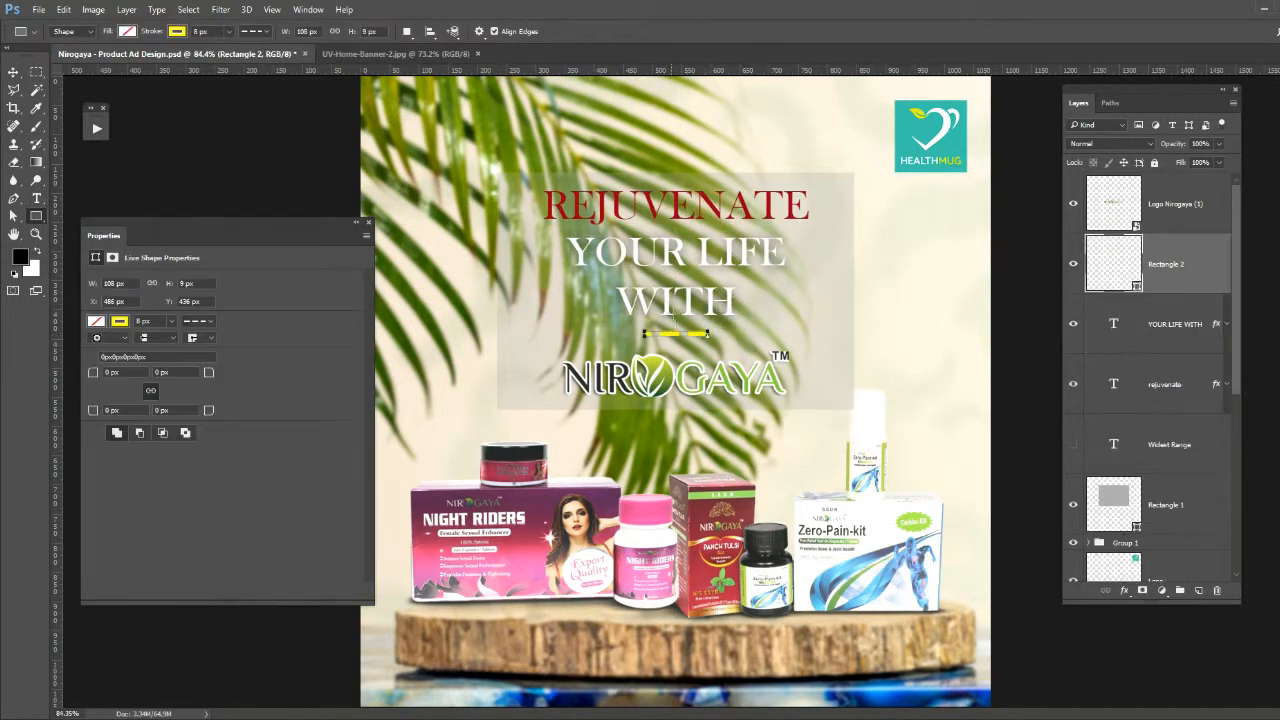
{"action": "left_click", "coordinate": [254, 32]}
{"action": "left_click", "coordinate": [177, 32]}
{"action": "left_click", "coordinate": [118, 58]}
{"action": "left_click", "coordinate": [127, 32]}
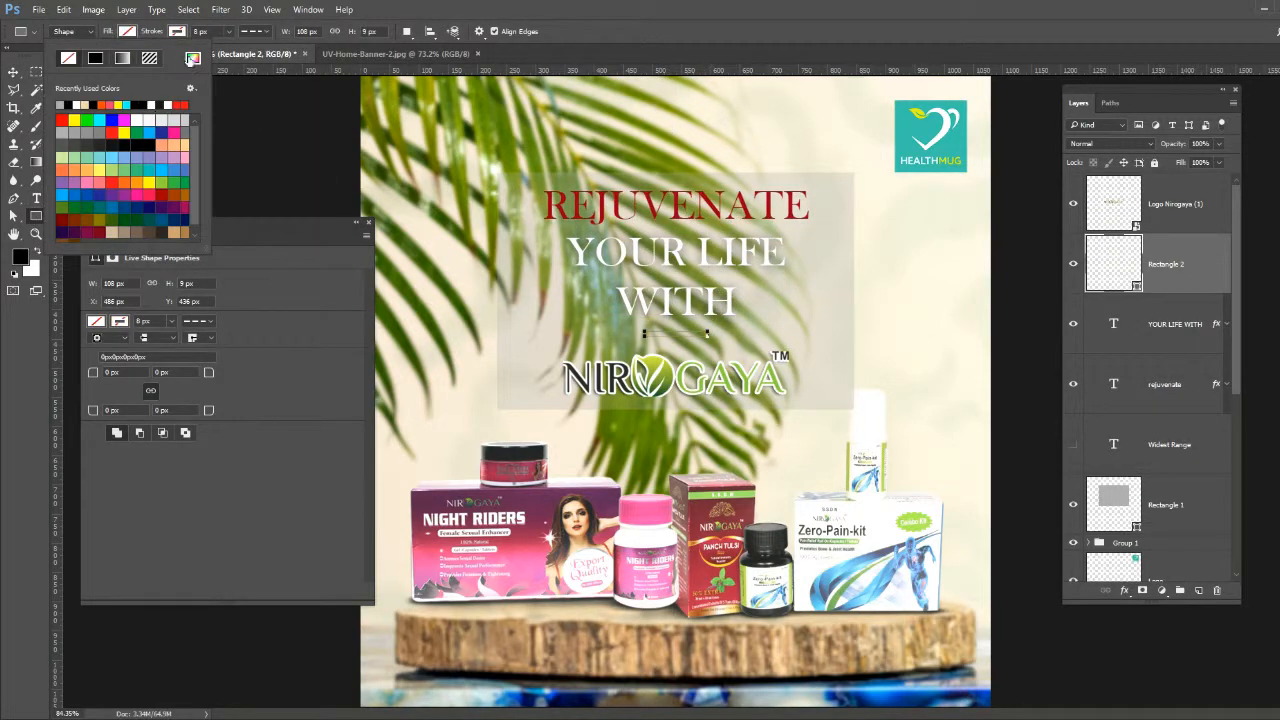
{"action": "left_click", "coordinate": [192, 59]}
{"action": "left_click", "coordinate": [562, 200]}
{"action": "left_click", "coordinate": [378, 86]}
- Select the whole canvas as the alignment reference for the bar, and widen the grey panel equally on both sides to about 122.5%
{"action": "key", "text": "v"}
{"action": "key", "text": "ctrl+a"}
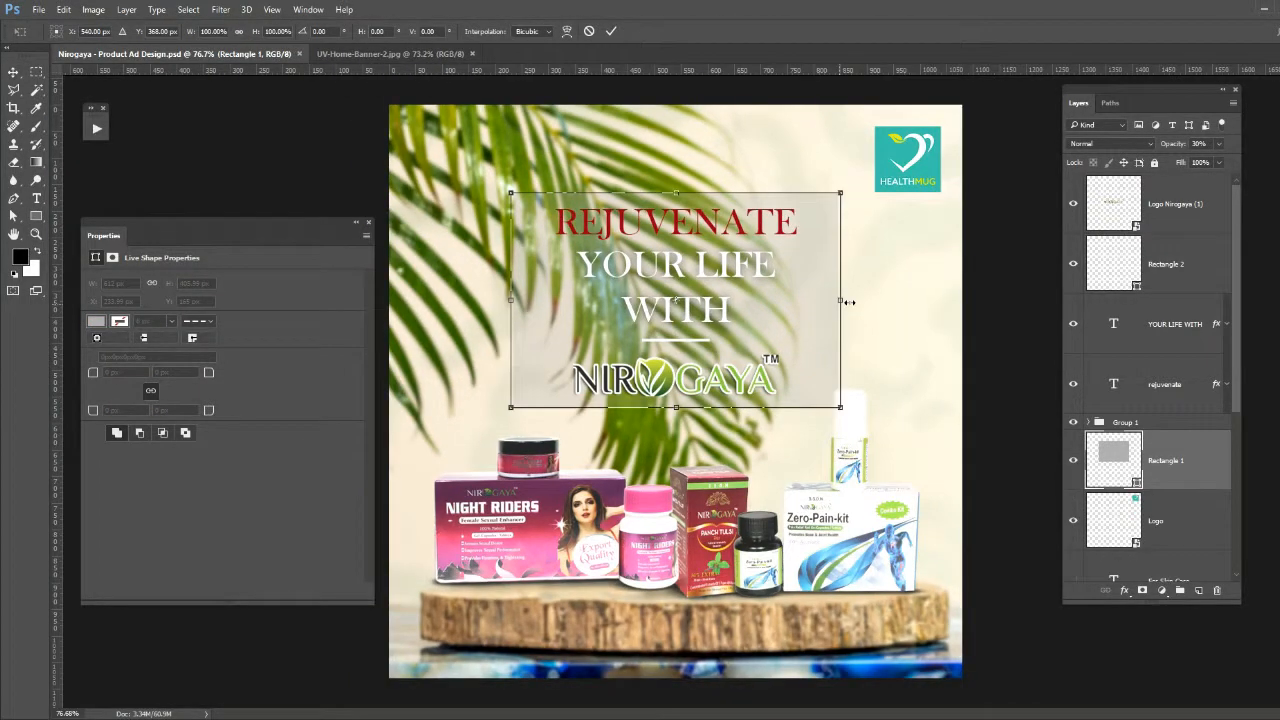
{"action": "left_click_drag", "start_coordinate": [829, 301], "coordinate": [877, 300]}
{"action": "key", "text": "Return"}
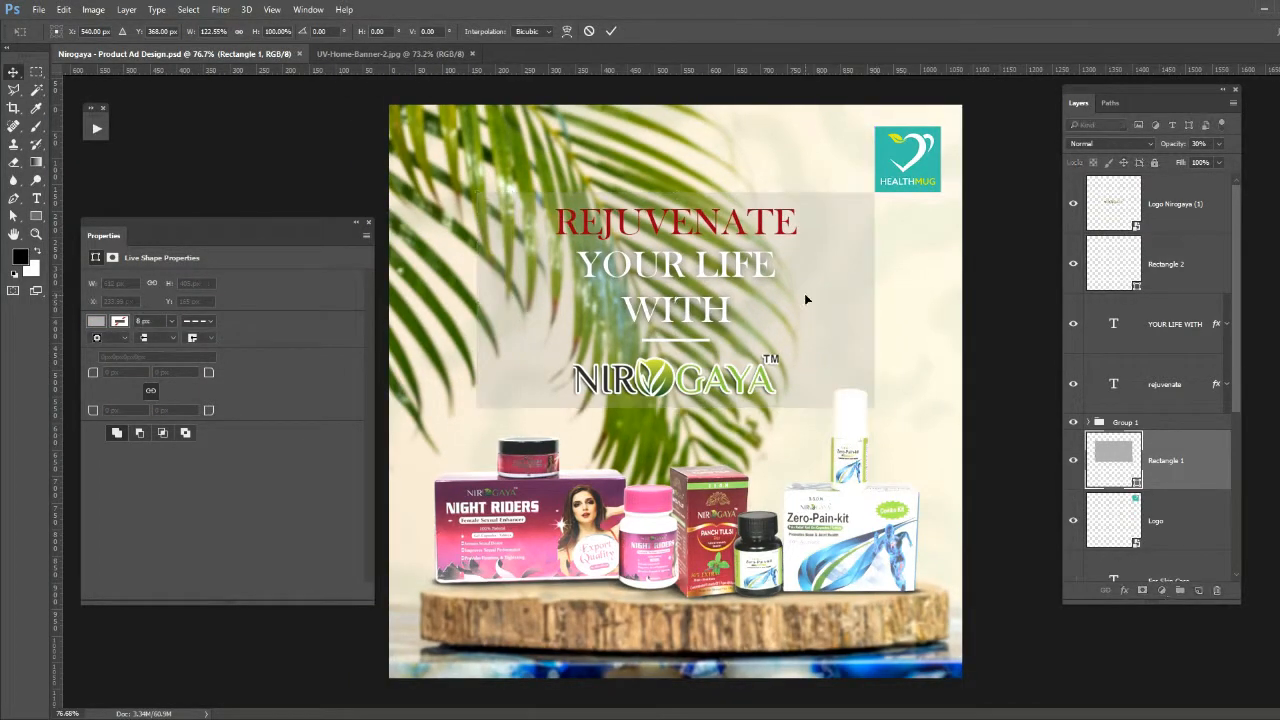
- Move the HealthMug logo slightly closer to the canvas's upper-right corner
{"action": "left_click", "coordinate": [905, 171]}
{"action": "left_click_drag", "start_coordinate": [905, 171], "coordinate": [916, 161]}
- Narrow the grey panel equally on both sides to about 641 px wide and save the document
{"action": "left_click", "coordinate": [851, 263]}
{"action": "key", "text": "ctrl+t"}
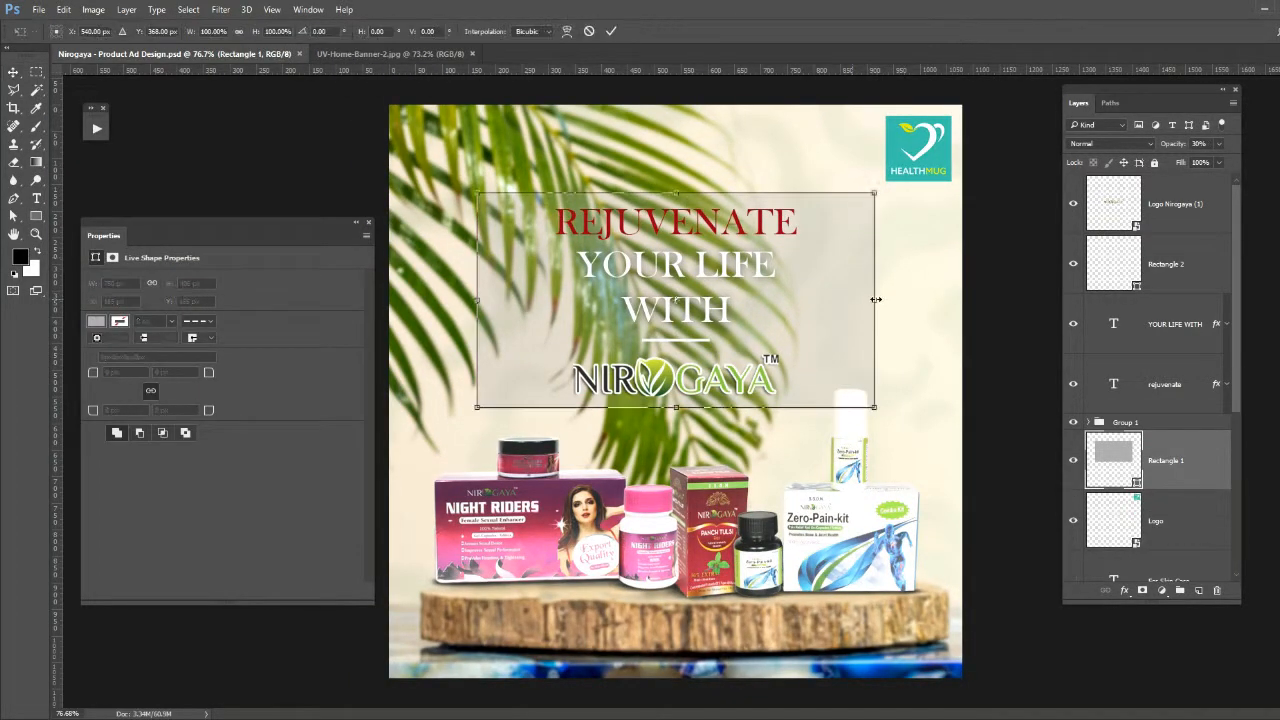
{"action": "left_click_drag", "start_coordinate": [872, 299], "coordinate": [847, 300]}
{"action": "key", "text": "Return"}
{"action": "key", "text": "ctrl+s"}
- Hide all panels and fit the whole ad to the screen to review the finished design
{"action": "key", "text": "h"}
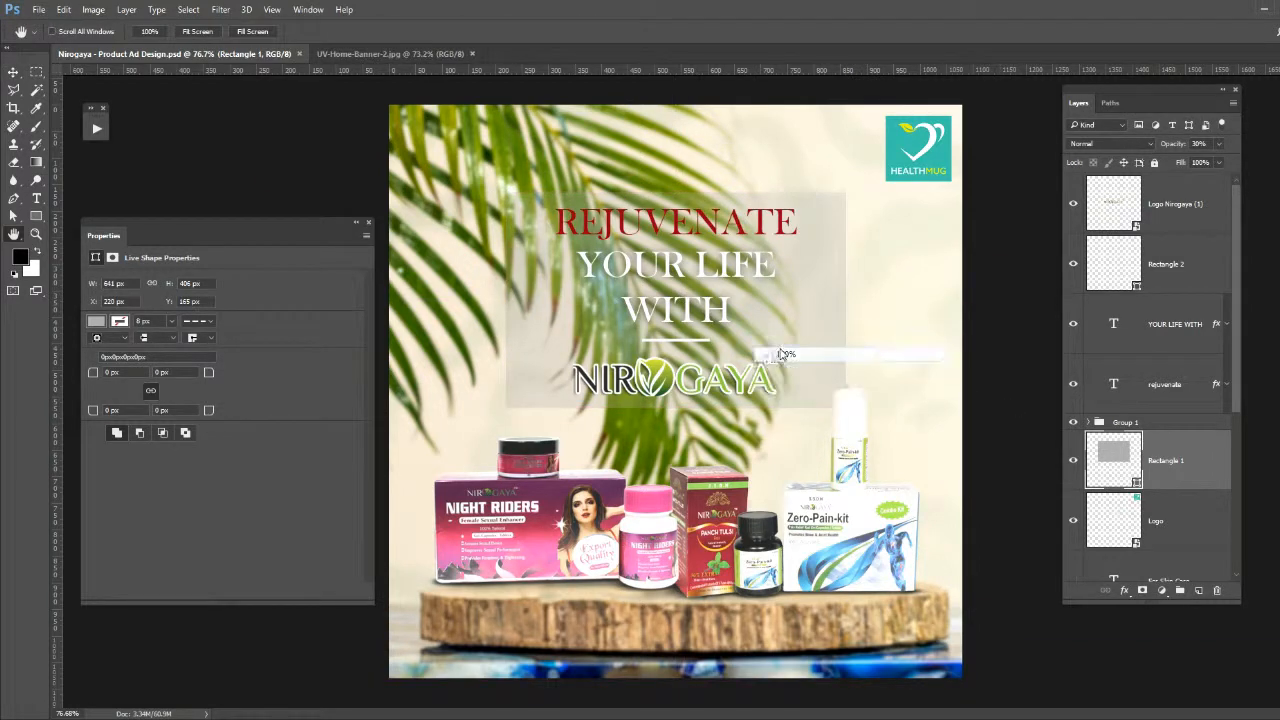
{"action": "key", "text": "ctrl+plus"}
{"action": "key", "text": "ctrl+0"}
{"action": "key", "text": "Tab"}
{"action": "key", "text": "ctrl+0"}
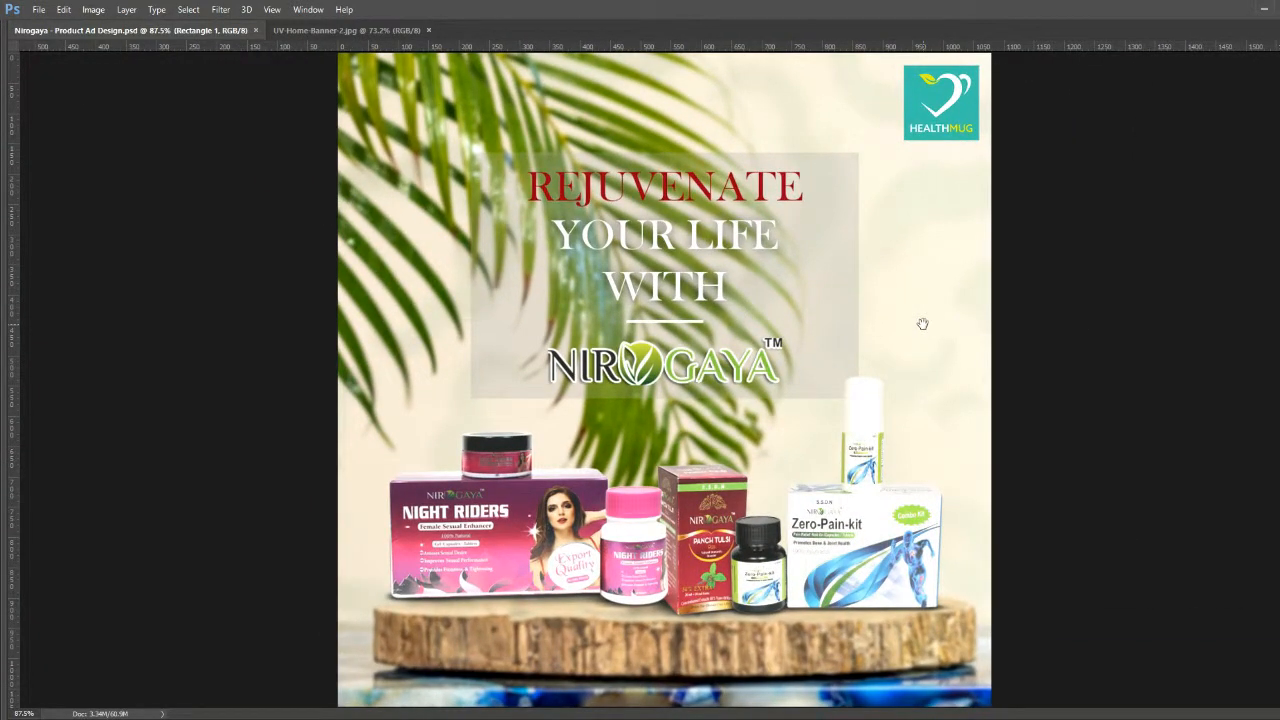
- Save a copy of the ad in a different file format in the Nirogya folder, accepting the format options
{"action": "key", "text": "ctrl+shift+s"}
{"action": "left_click", "coordinate": [1252, 549]}
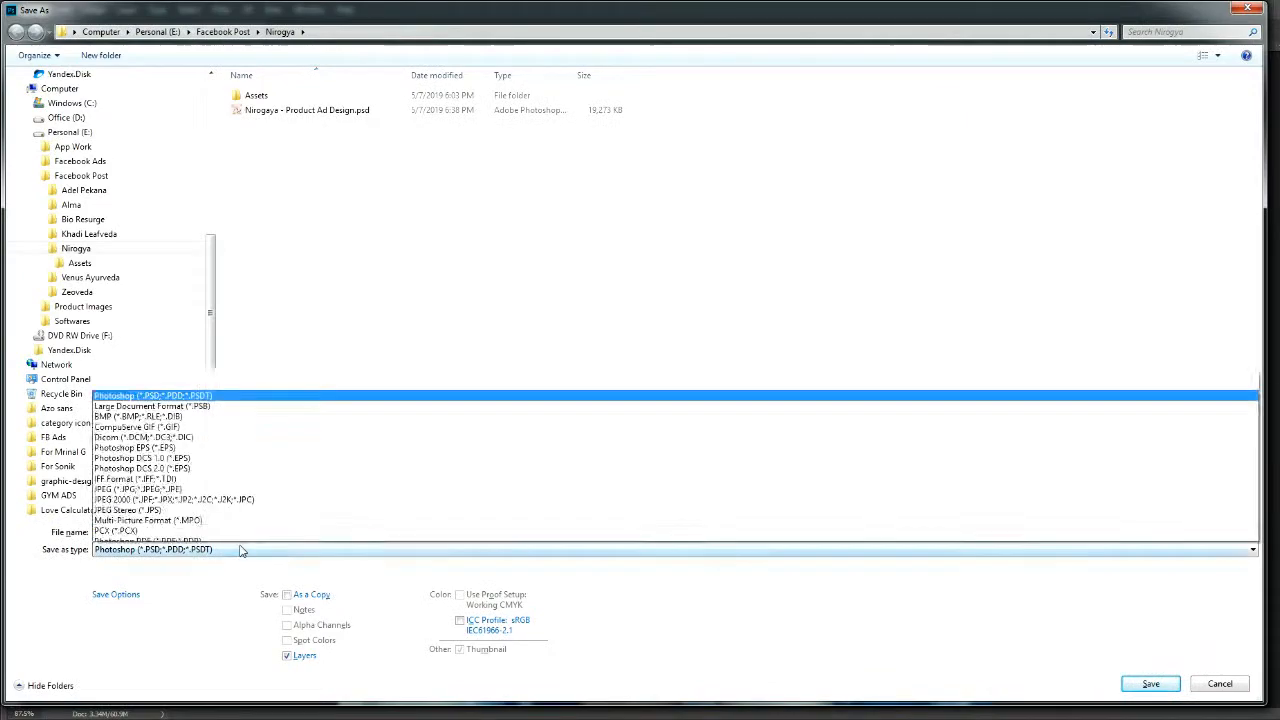
{"action": "left_click", "coordinate": [1150, 415]}
{"action": "left_click", "coordinate": [1150, 684]}
{"action": "left_click", "coordinate": [737, 193]}
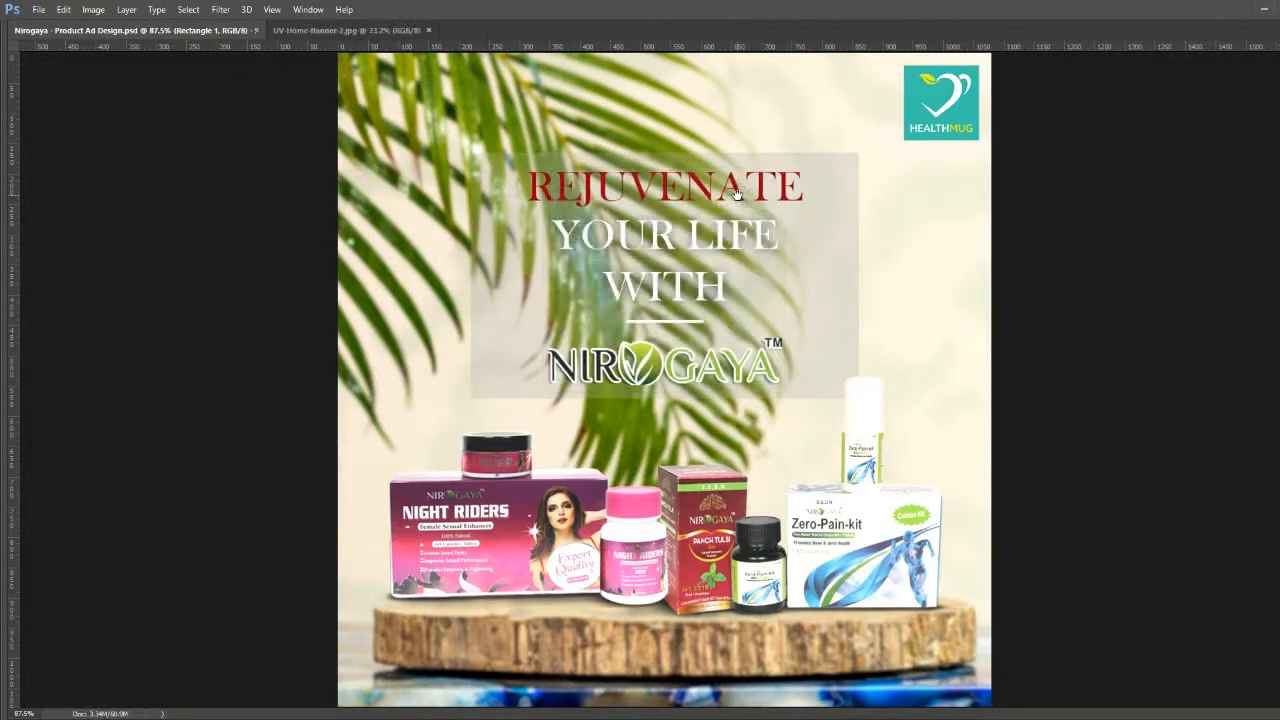